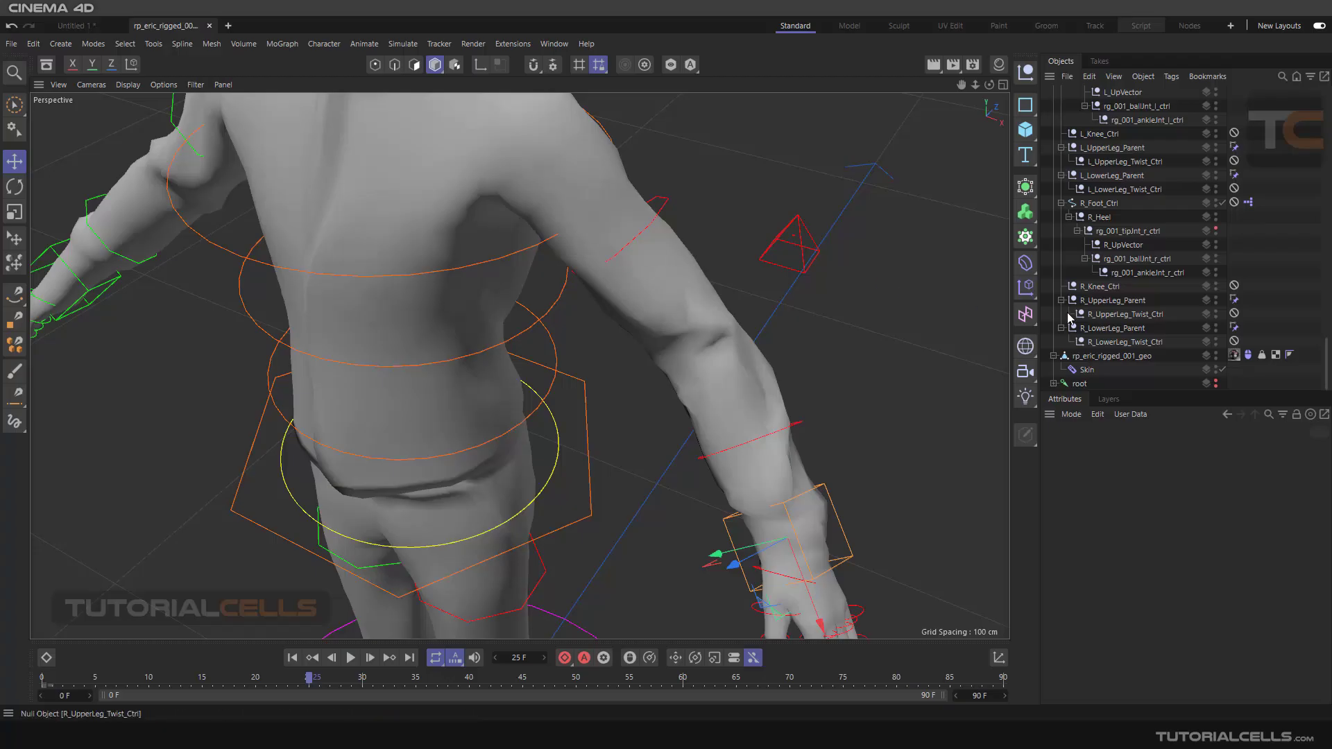
left_click(1027, 262)
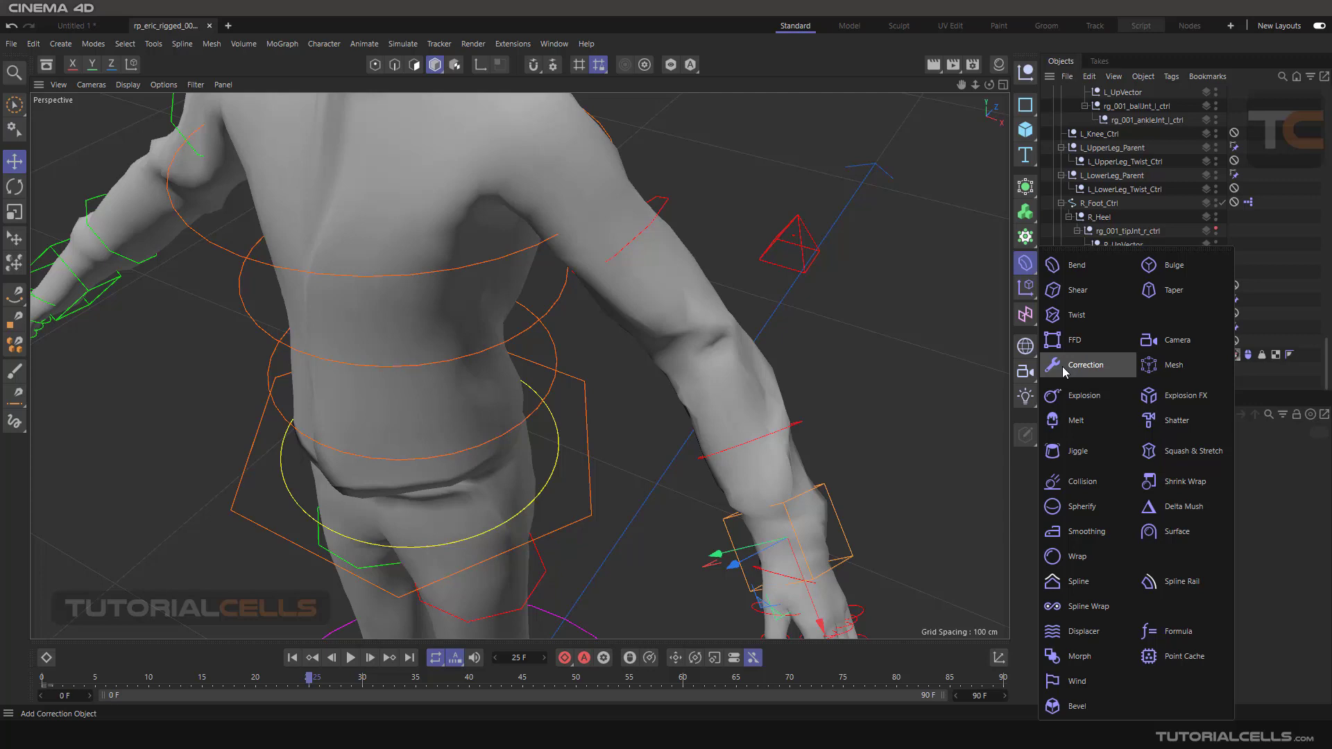
left_click(808, 358)
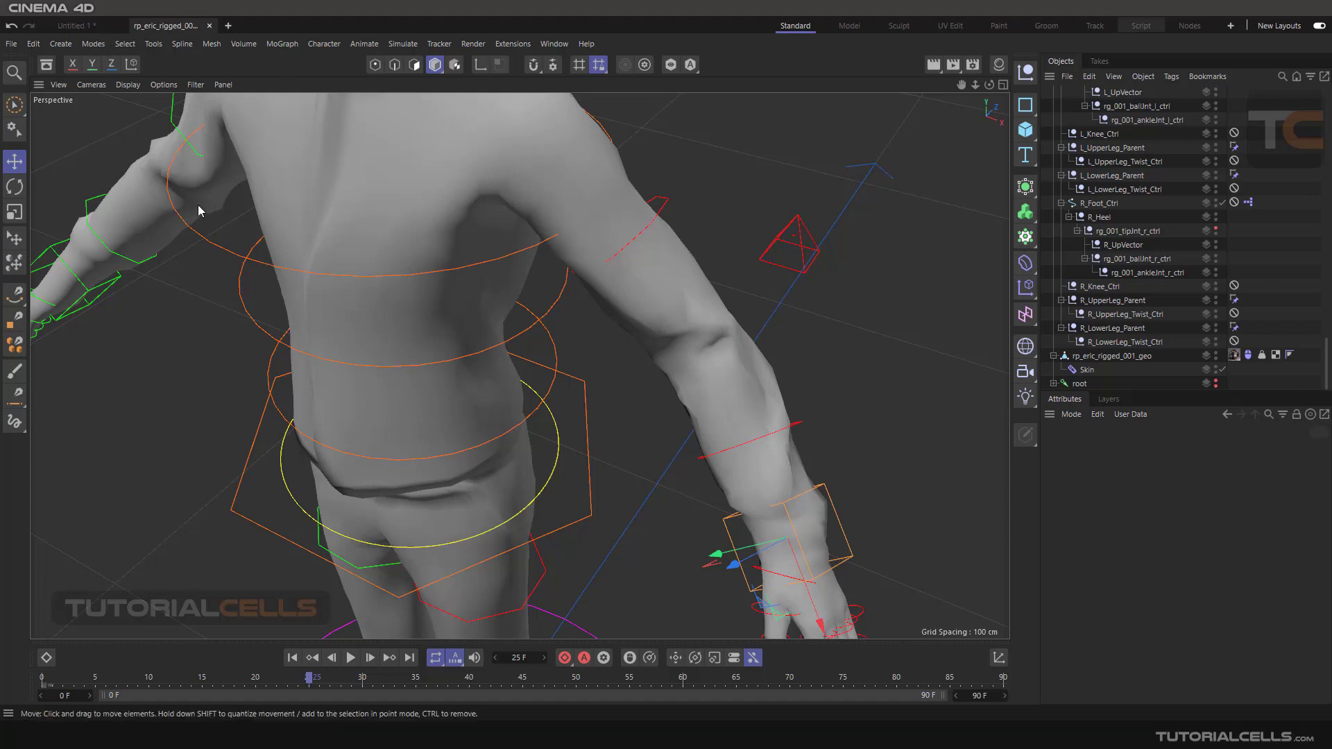
Switch to the Untitled 1 document and select the Extrude object holding the TC text
left_click(73, 26)
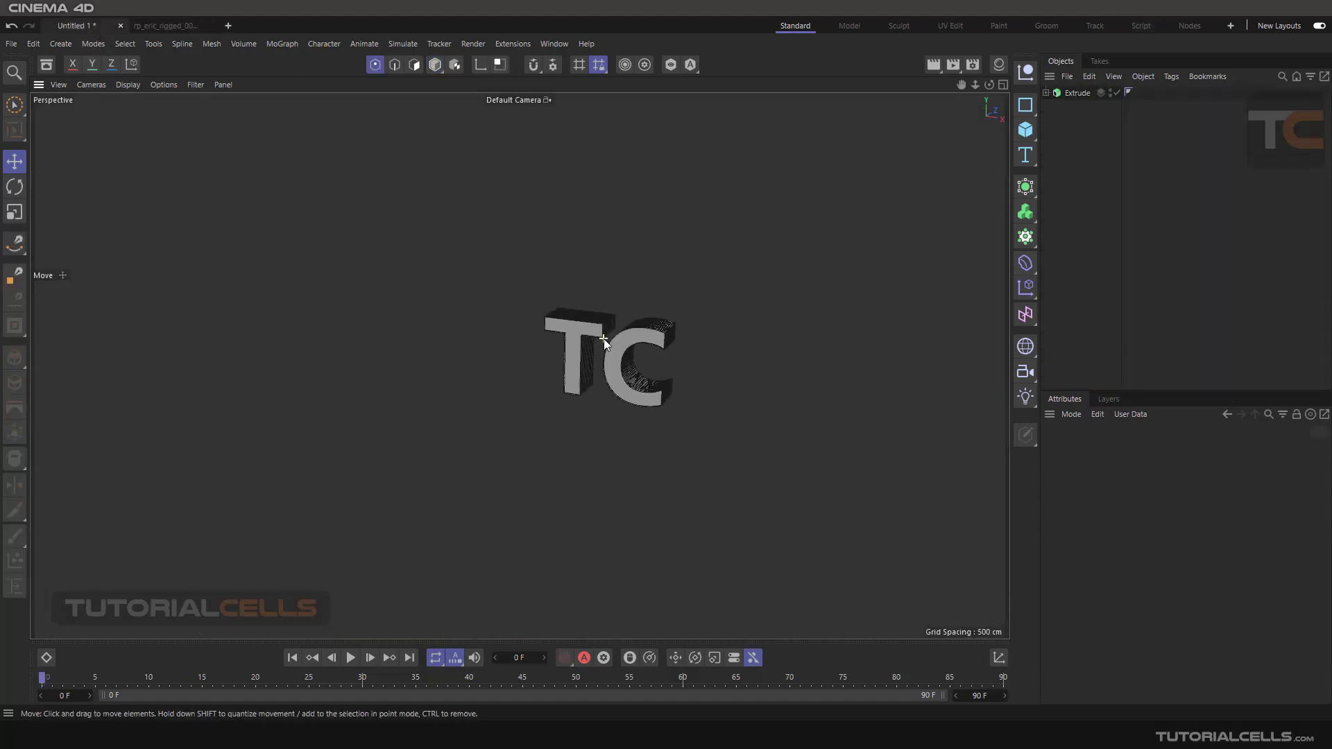
scroll(605, 336, "up", 3)
left_click_drag(593, 336, 746, 279, "alt")
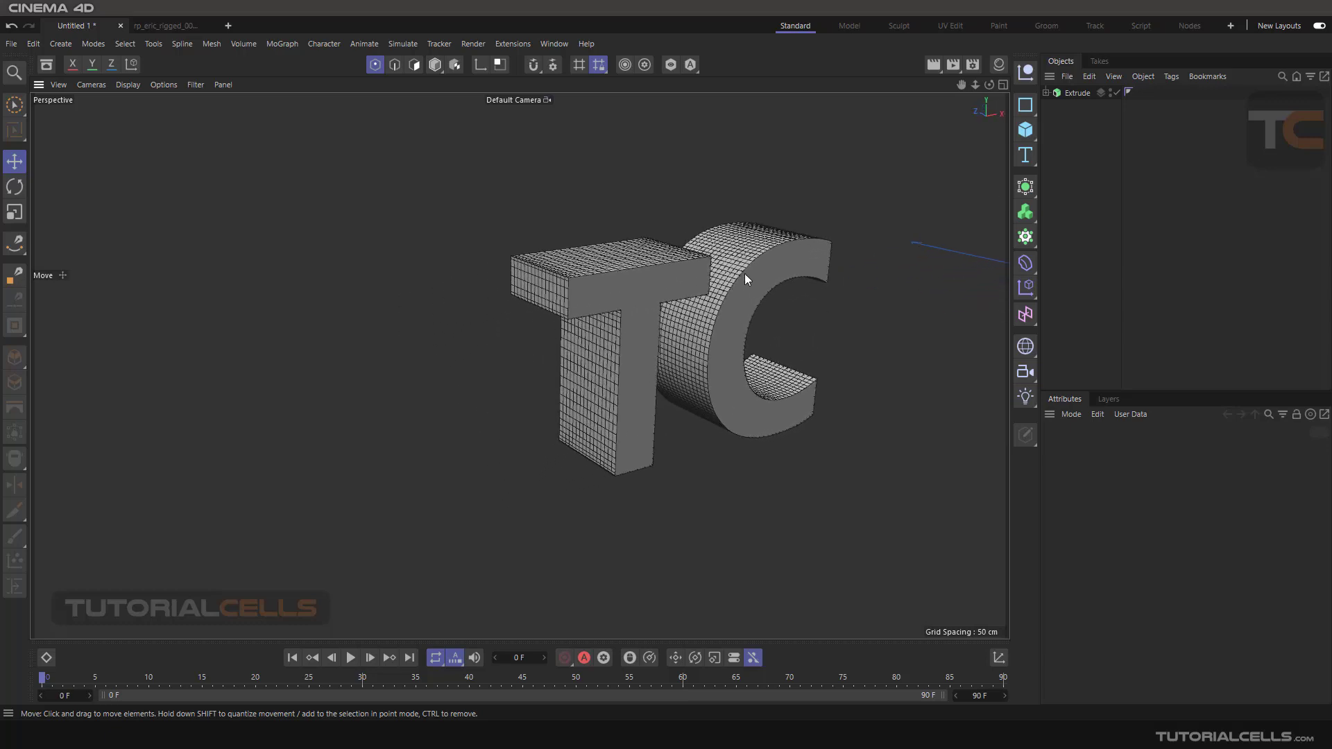
left_click(1075, 93)
left_click_drag(902, 185, 610, 264, "alt")
Add a cube to the scene and set its X, Y and Z segments to 2
left_click(1026, 130)
left_click_drag(782, 223, 626, 287, "alt")
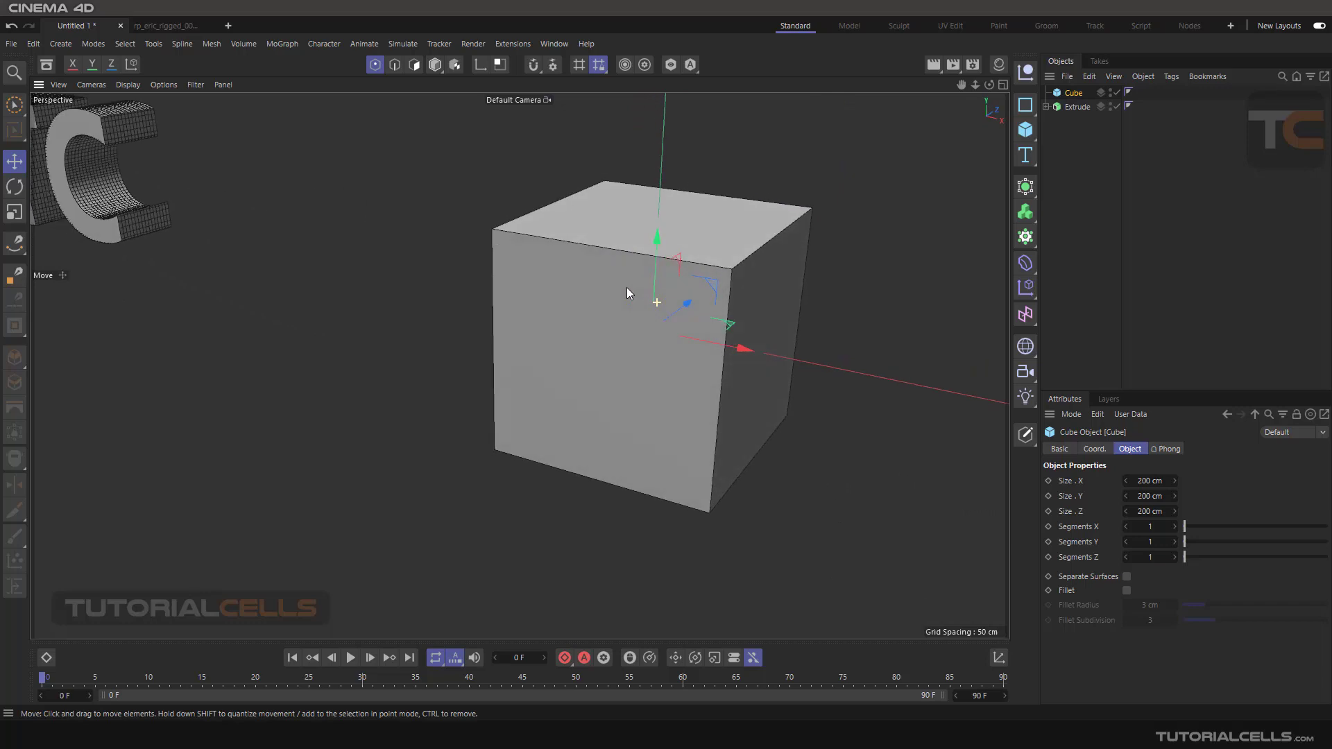
left_click(1175, 526)
left_click(1175, 542)
left_click(1175, 557)
left_click_drag(804, 394, 722, 280, "alt")
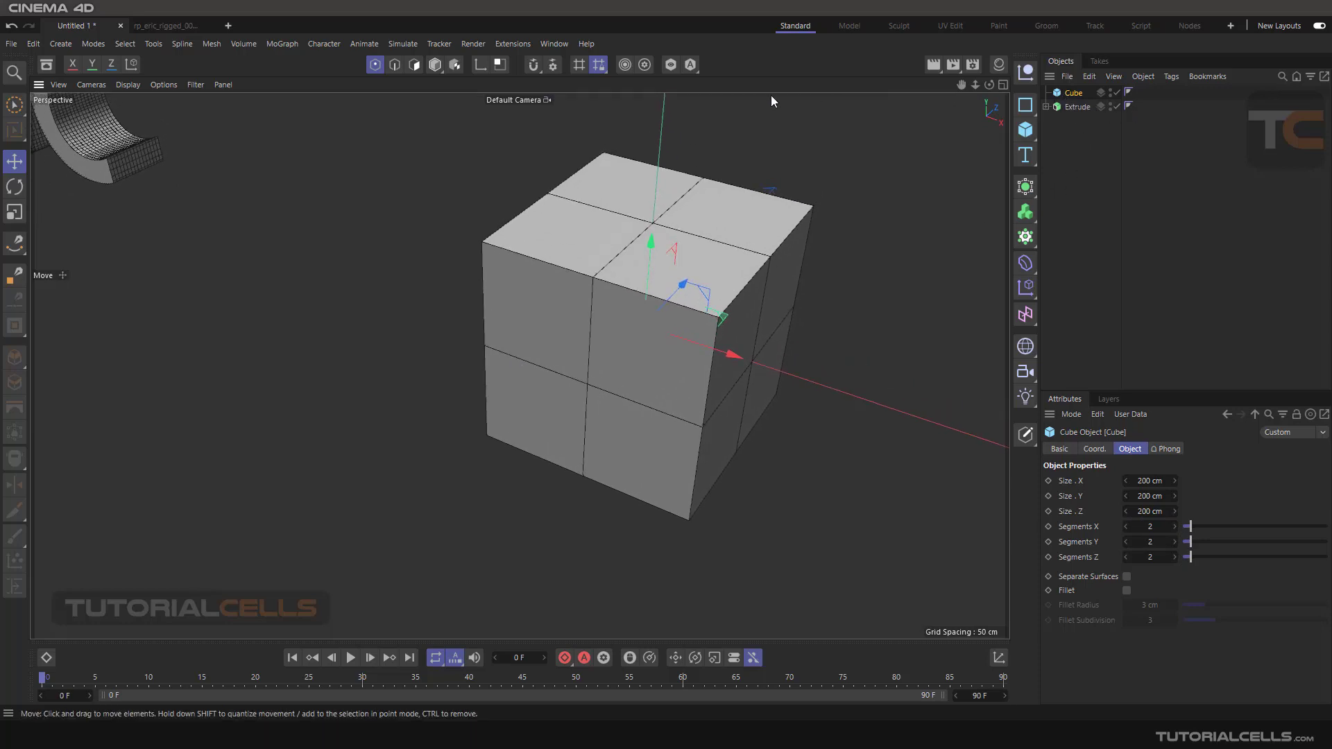
Try converting the cube to an editable polygon object and raising one of its top polygons, and undo both
left_click(412, 67)
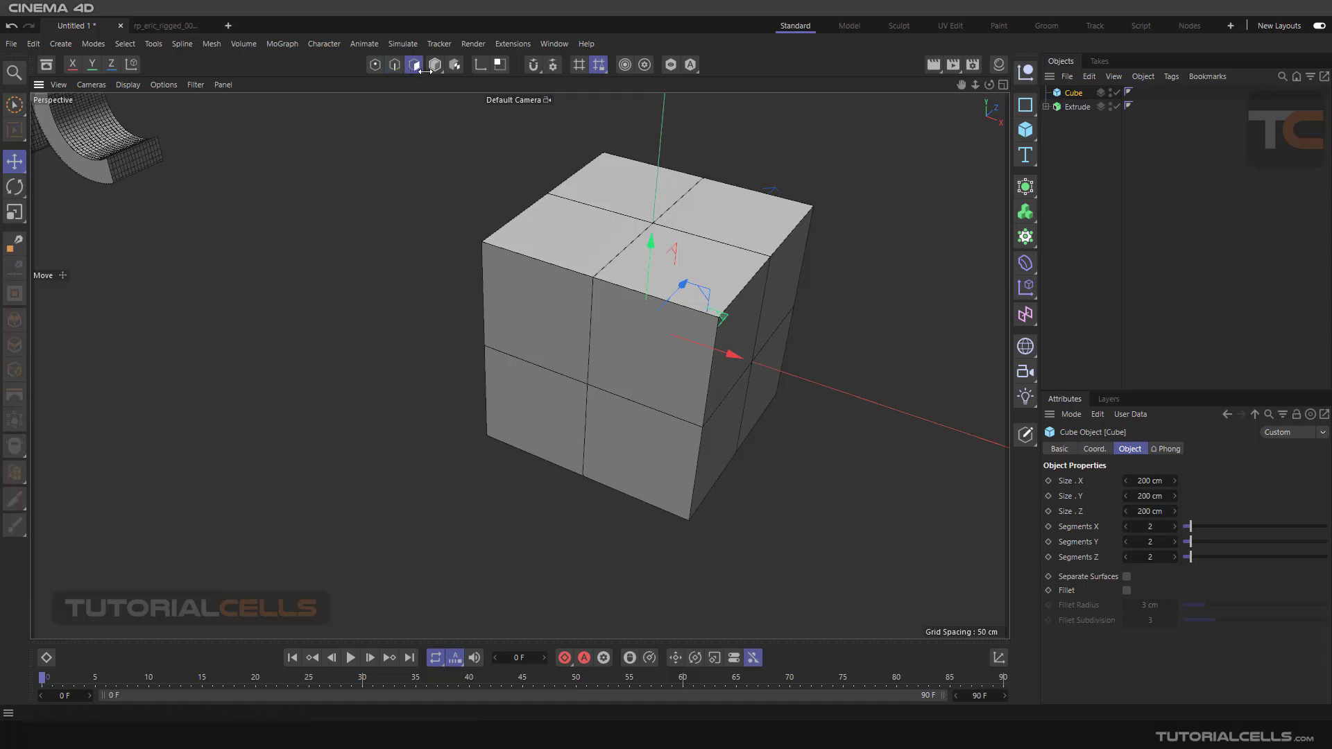
key("c")
left_click(669, 272)
left_click_drag(691, 186, 693, 169)
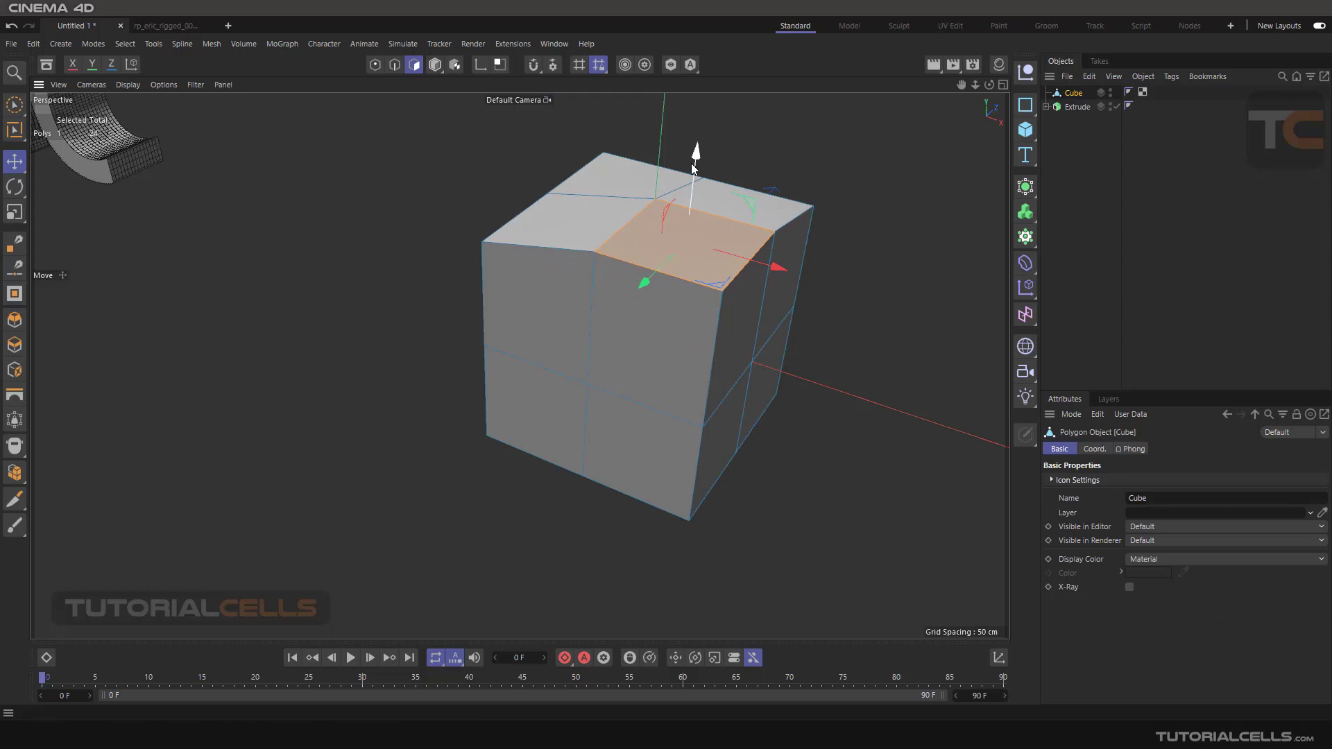
key("ctrl+z")
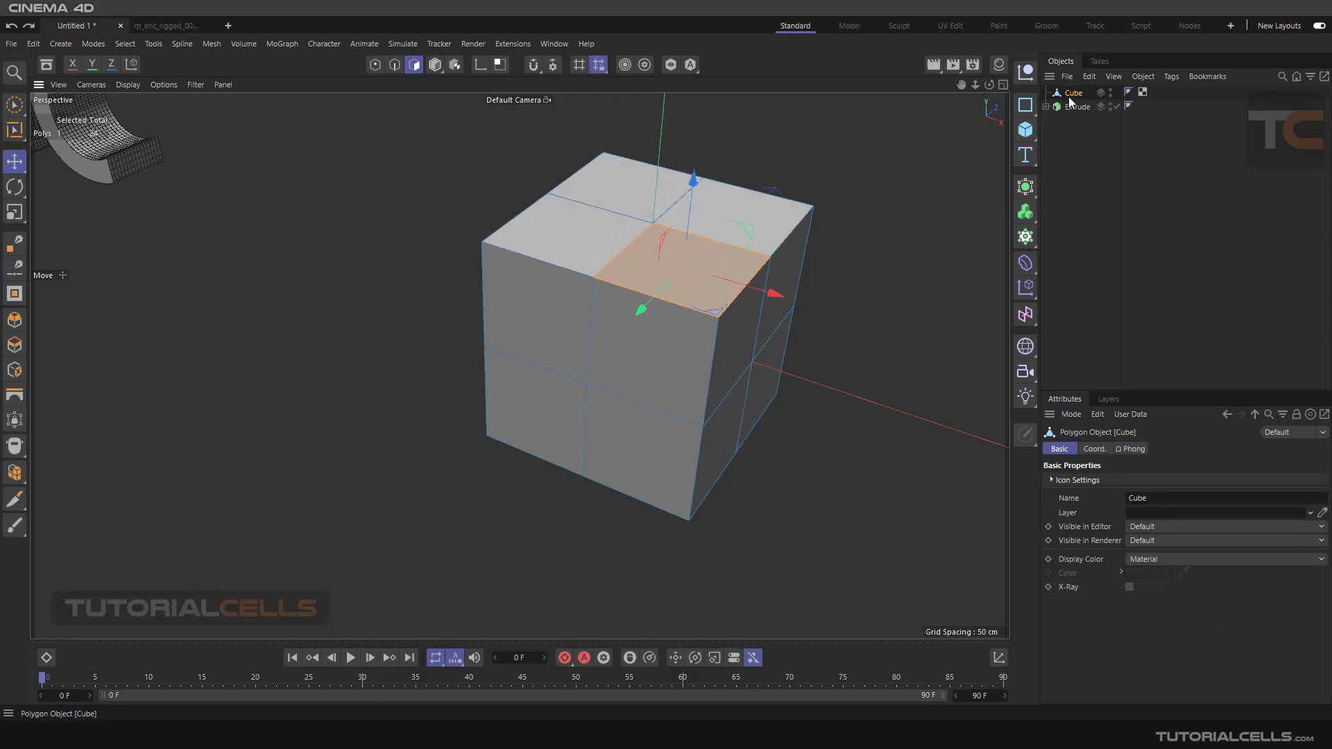
key("ctrl+z")
key("ctrl+z")
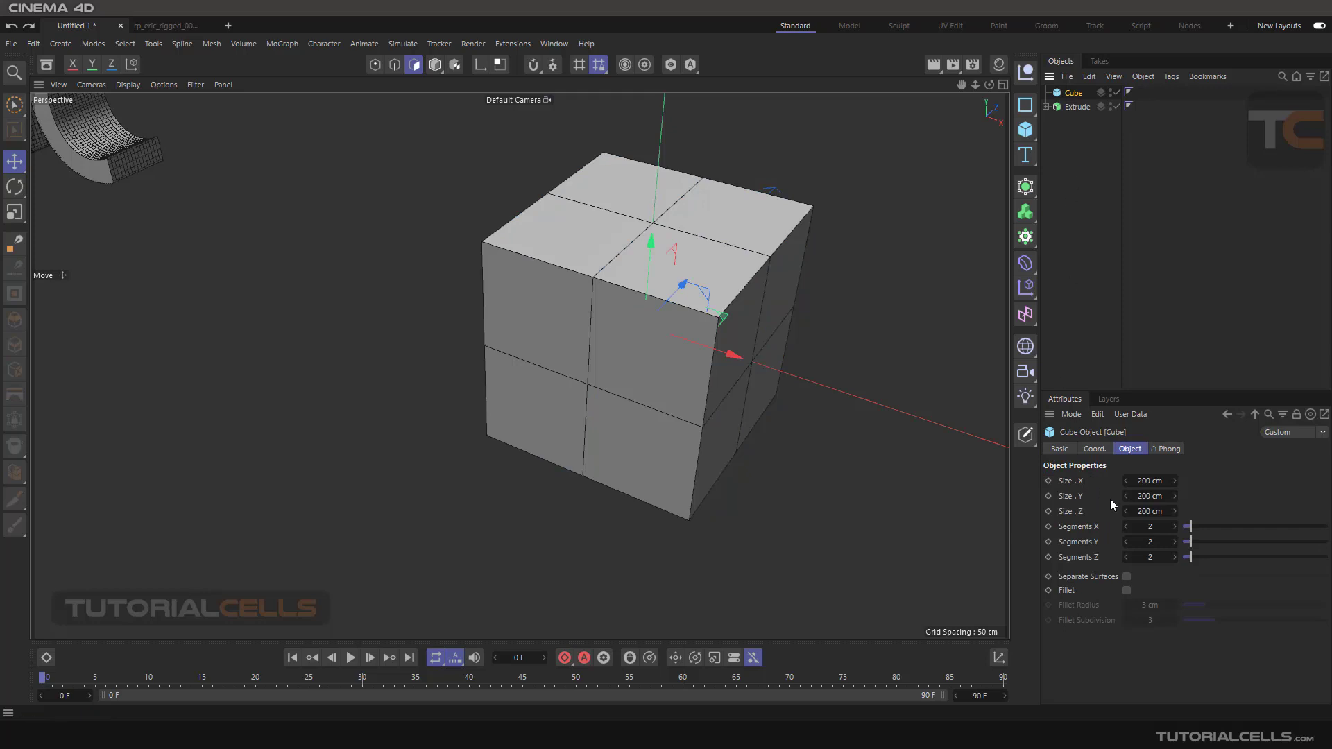
Try the Fillet option on the parametric cube and turn it off again
left_click(1125, 591)
left_click(1125, 592)
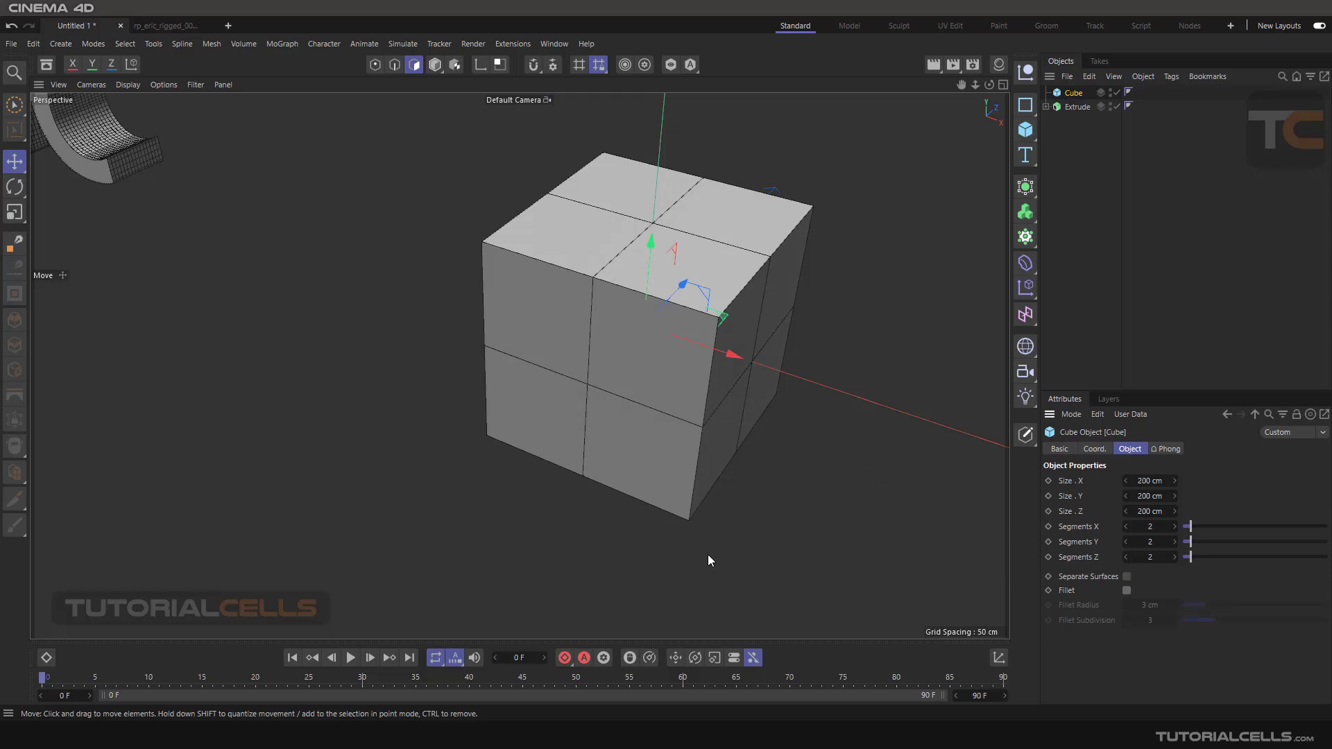
Add a Correction deformer as a child of the cube
left_click_drag(651, 303, 707, 277, "alt")
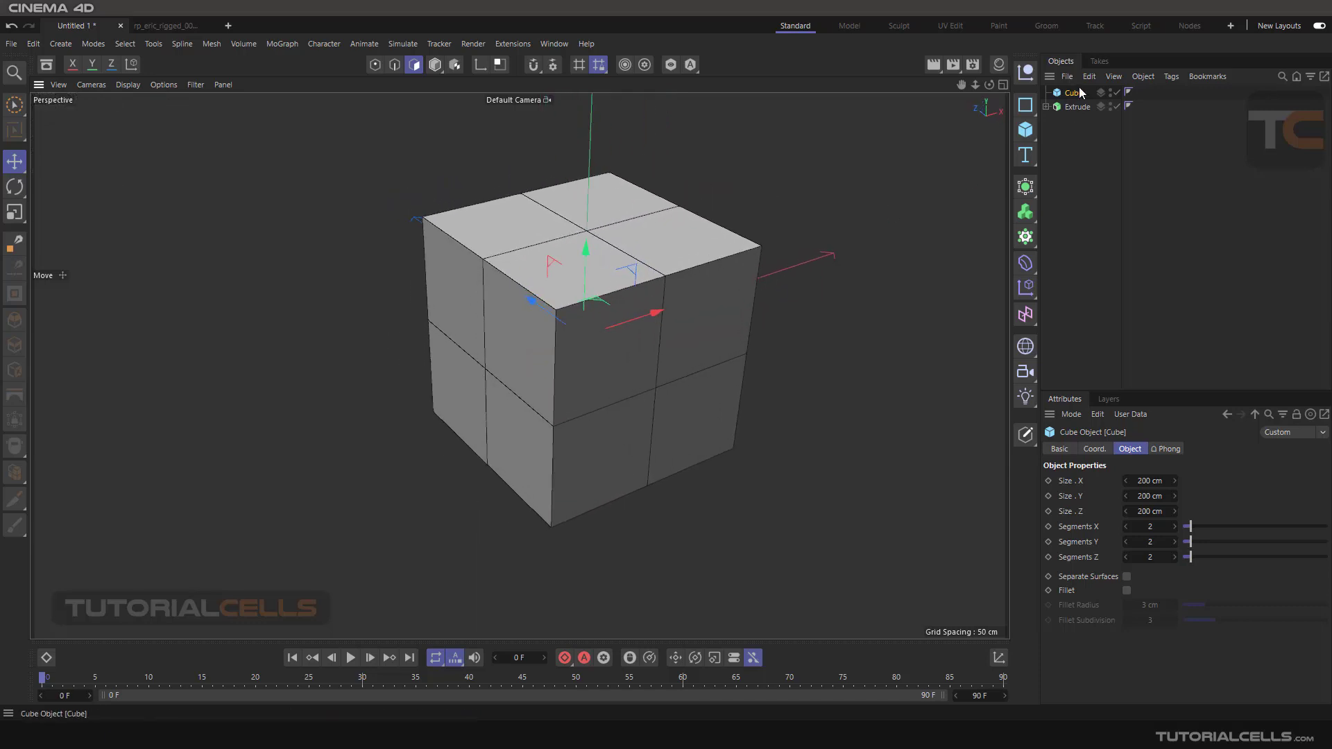
left_click(1024, 264)
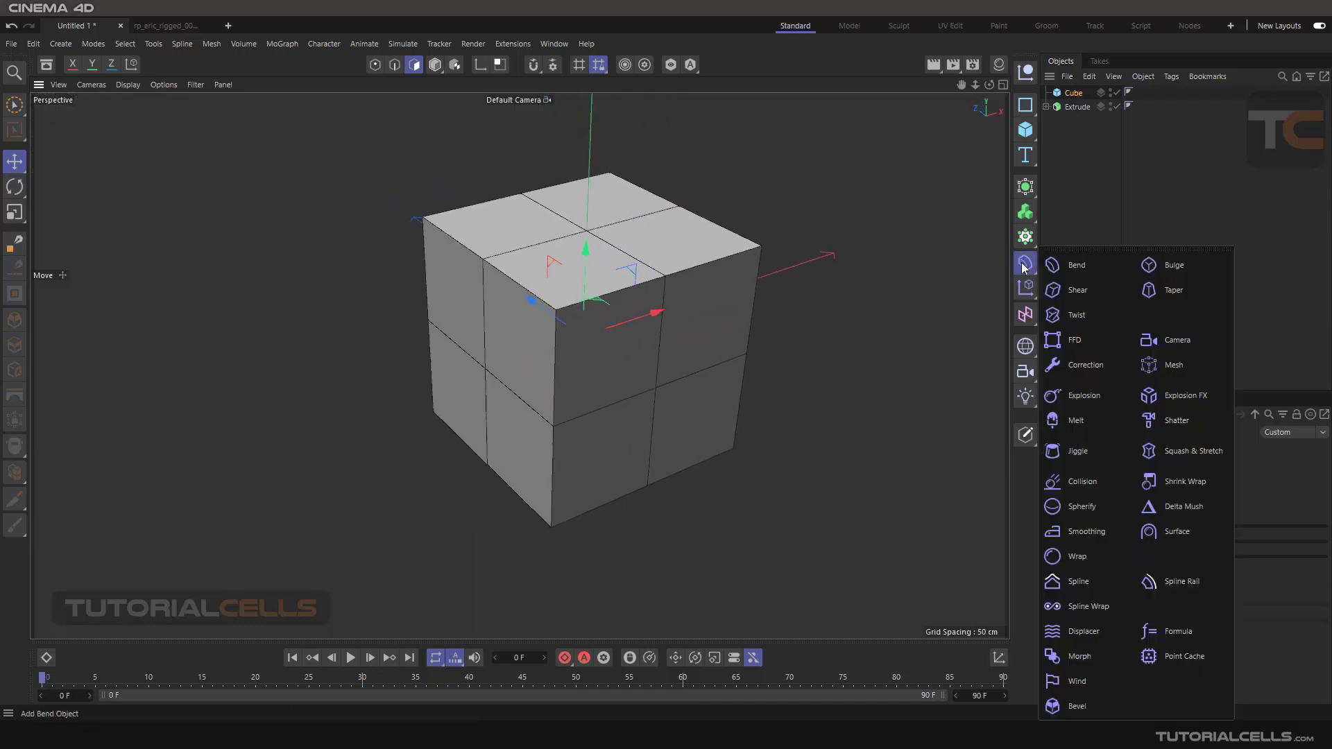
left_click(1086, 366)
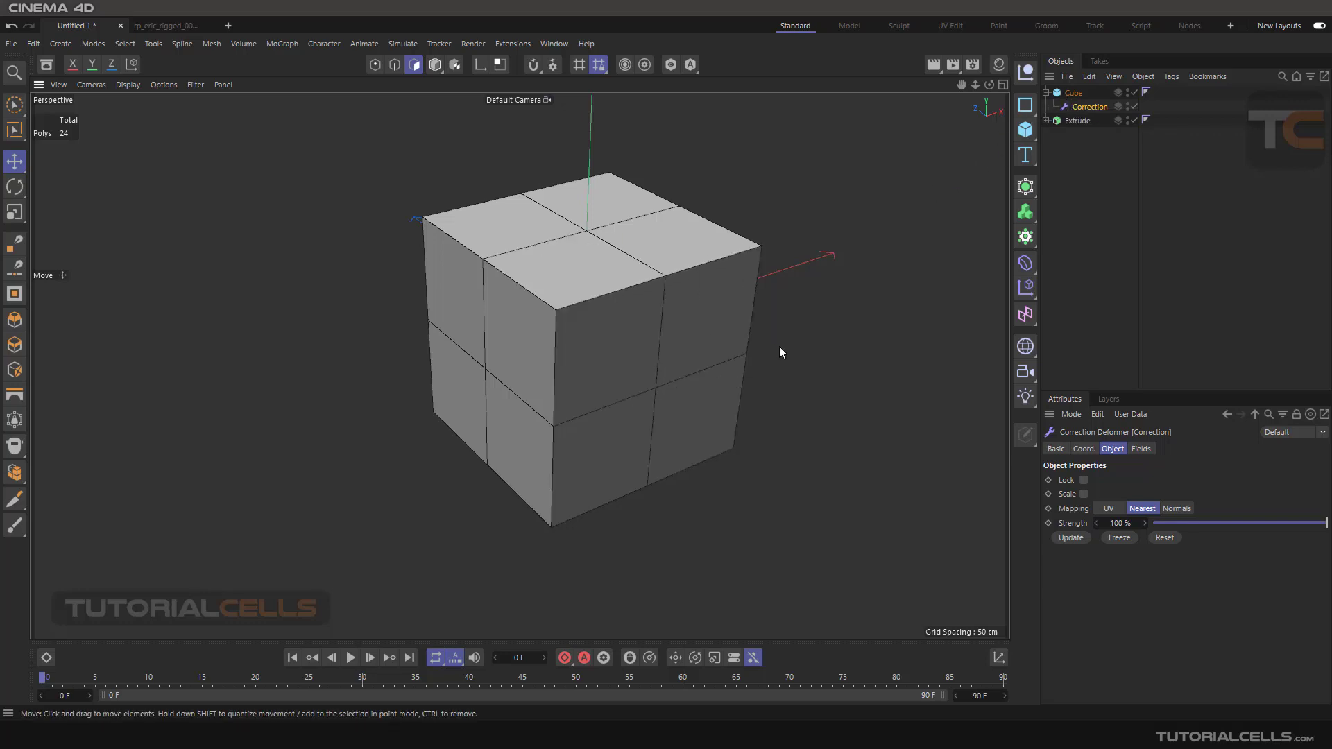
Raise one of the cube's top polygons through the Correction deformer
left_click_drag(798, 351, 810, 337, "alt")
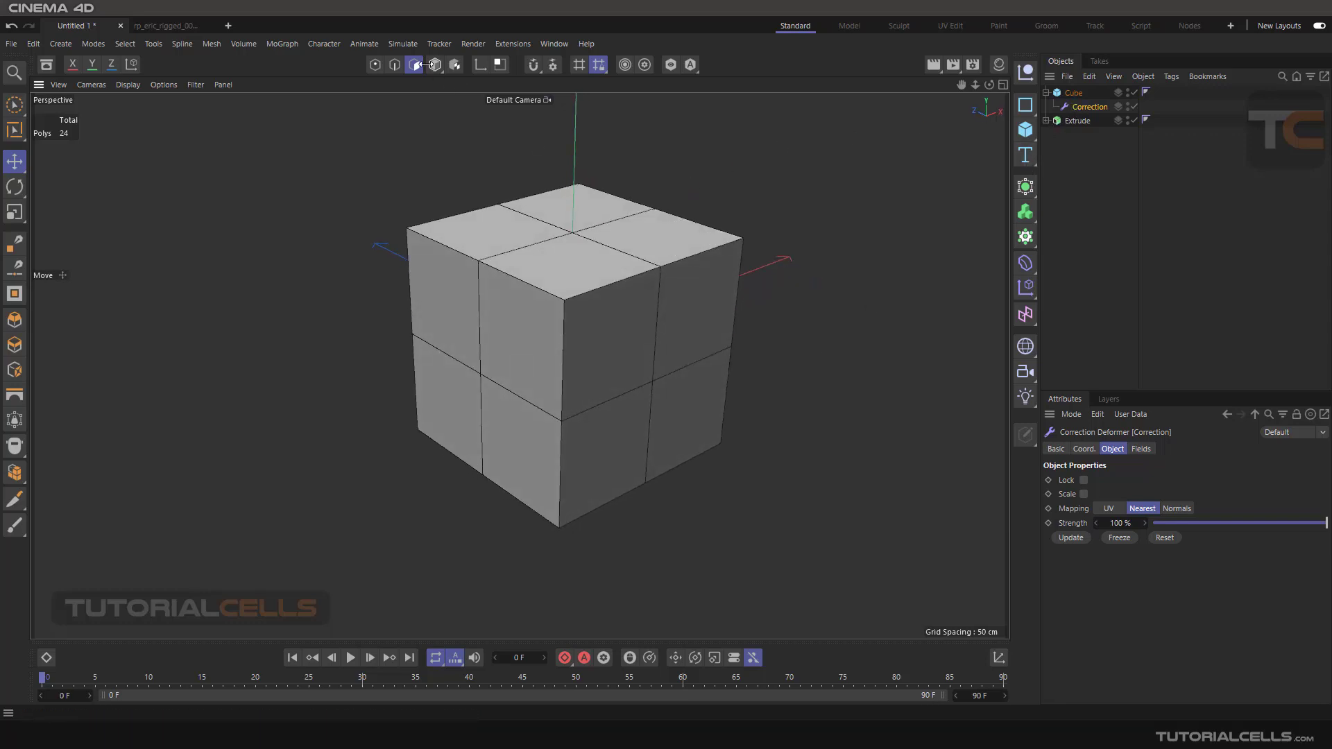
left_click(647, 225)
left_click_drag(660, 177, 670, 129)
left_click_drag(479, 173, 497, 152, "alt")
In edge mode, move one top edge at the cube's front corner about 7.7 cm outward and down
left_click(395, 64)
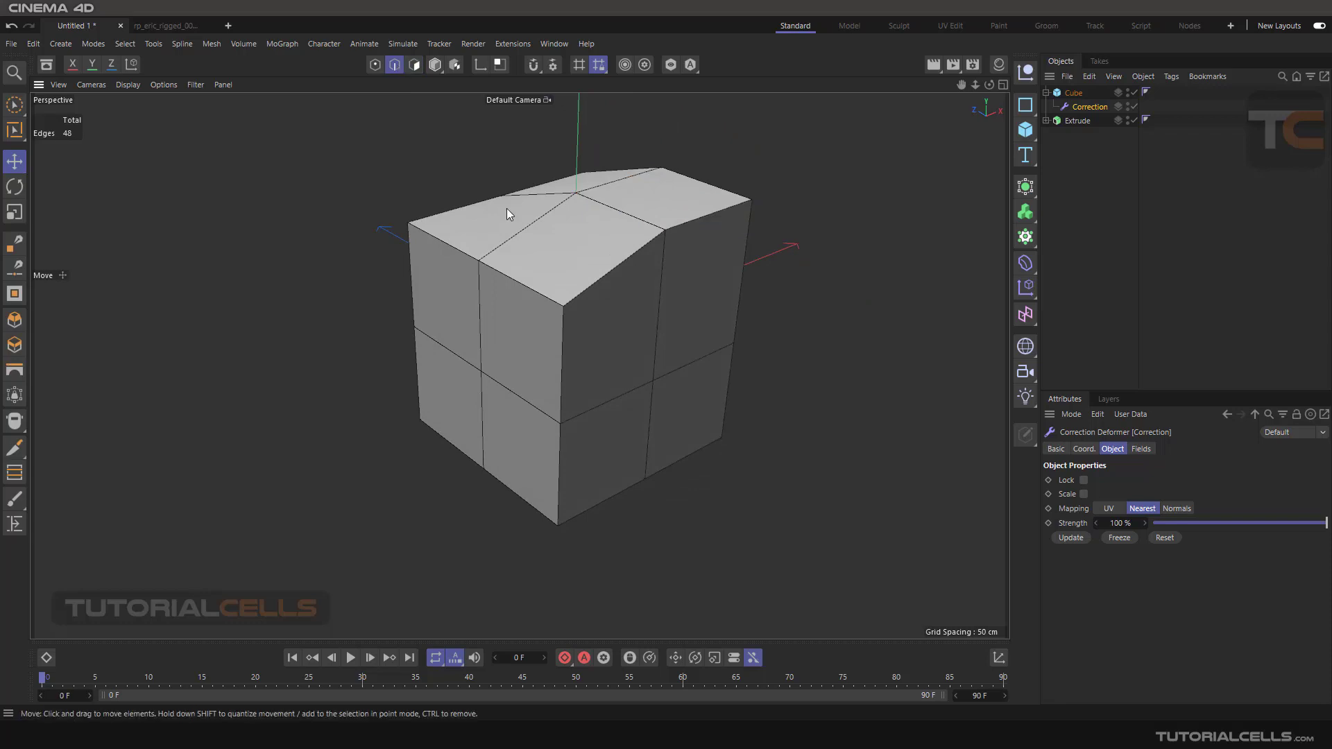
left_click(542, 297)
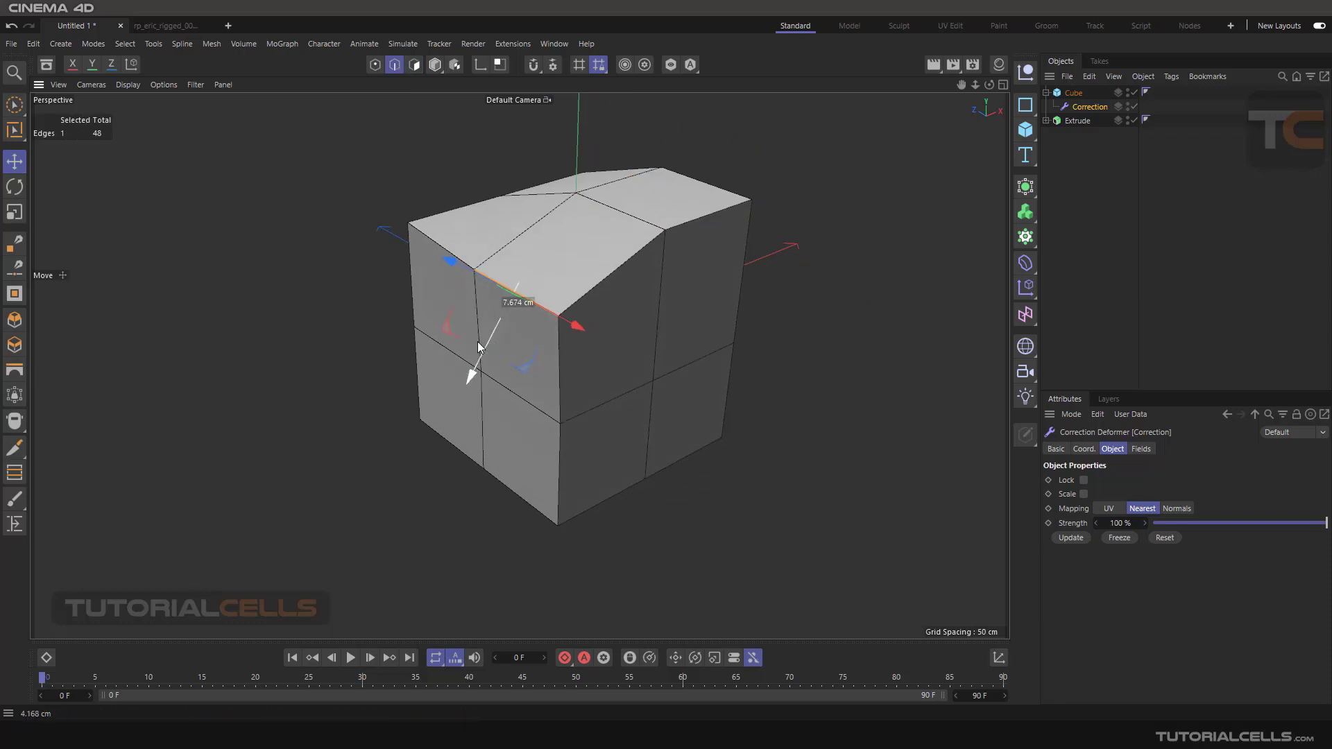
left_click_drag(645, 265, 736, 208, "alt")
Set the cube's X, Y and Z segments to 3 and inspect the Correction deformer's cage around it
left_click(1072, 93)
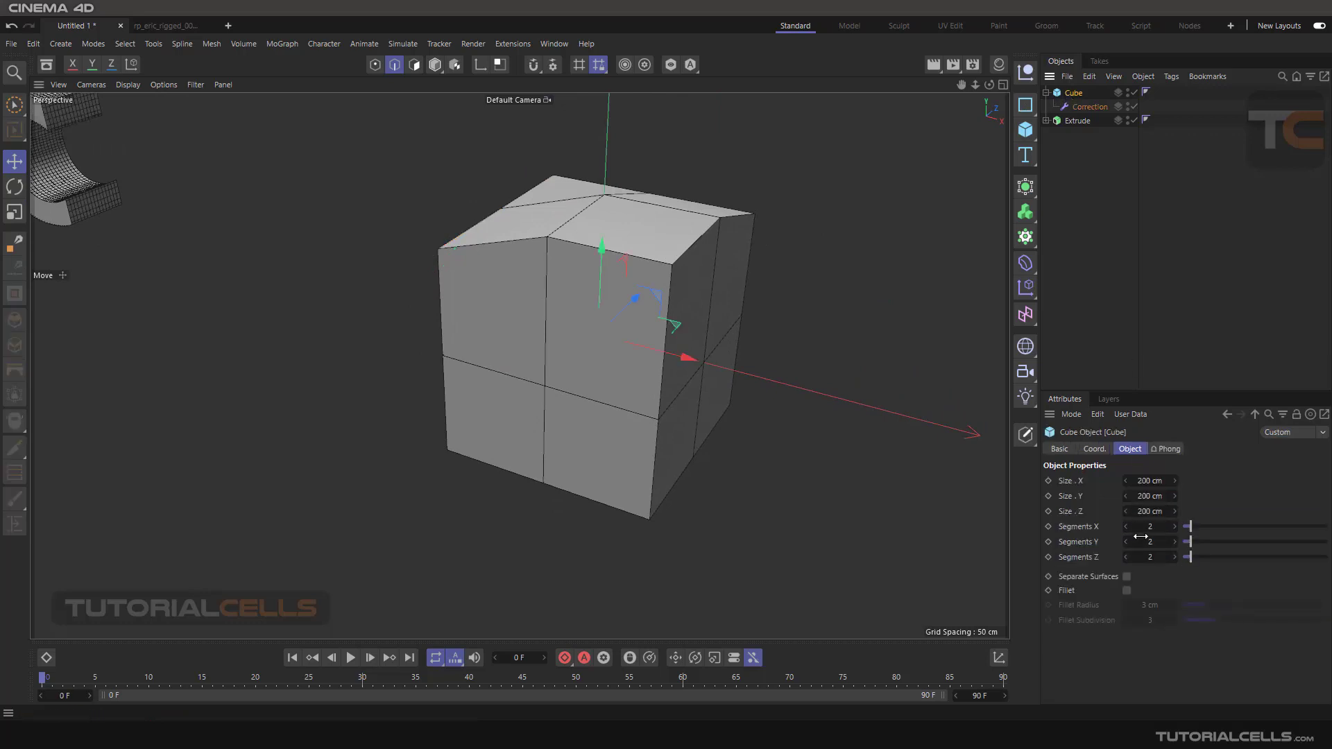
left_click(1175, 527)
left_click(1175, 542)
left_click(1175, 557)
left_click_drag(866, 358, 875, 241, "alt")
left_click(1090, 106)
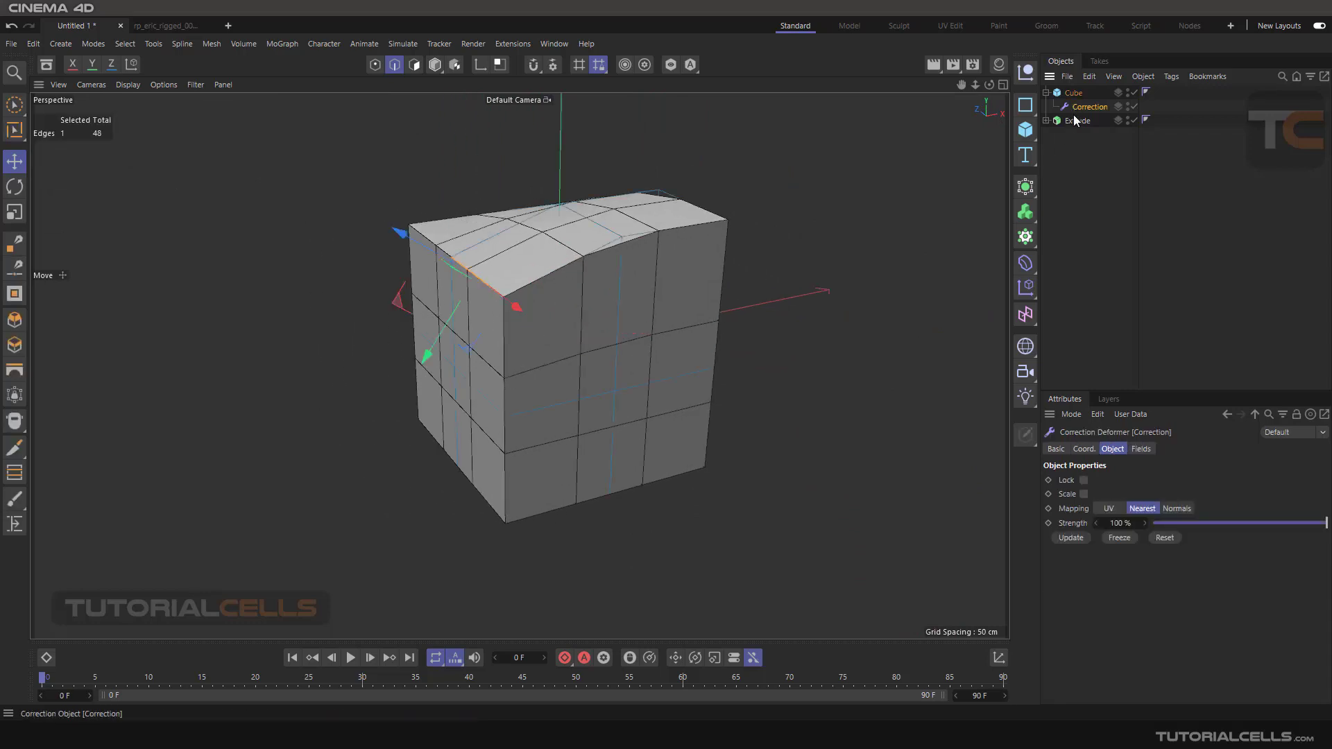
left_click_drag(818, 292, 847, 315, "alt")
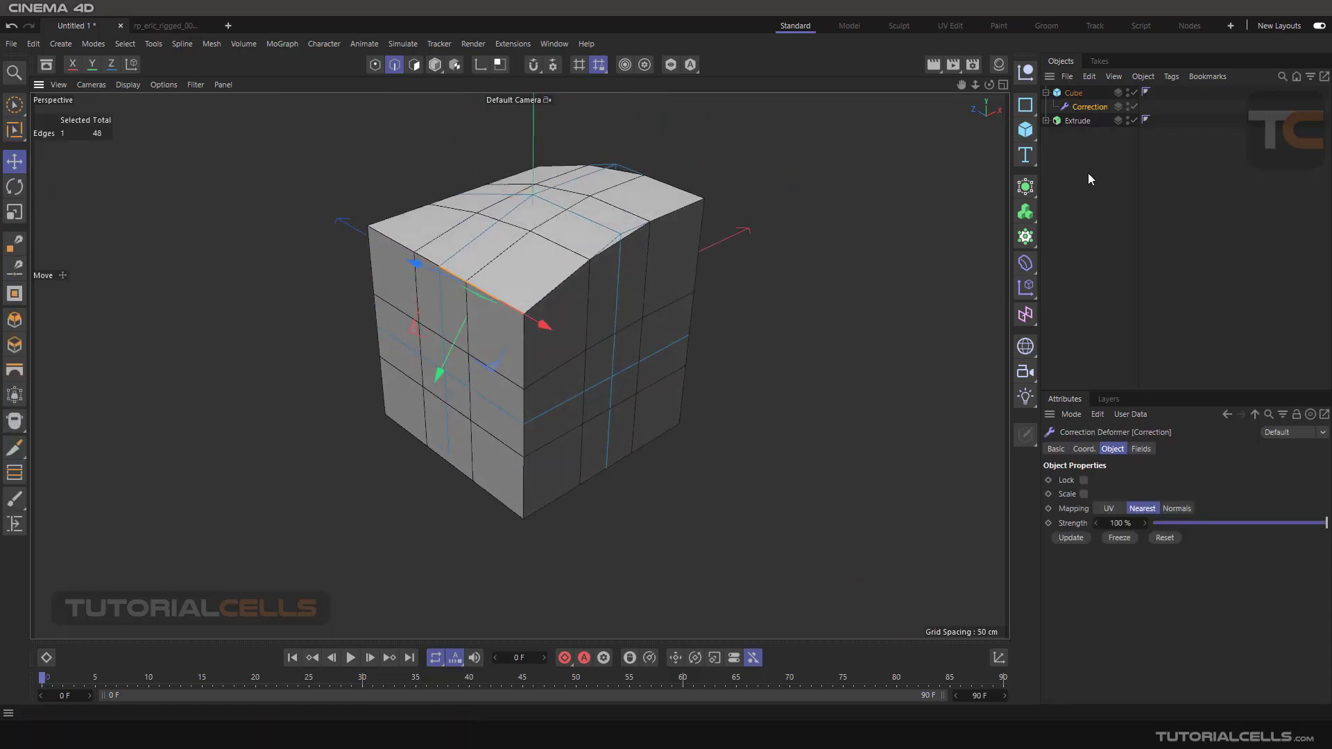
Undo the cube's segment changes, restoring 2 segments on each axis
left_click(1072, 95)
key("ctrl+z")
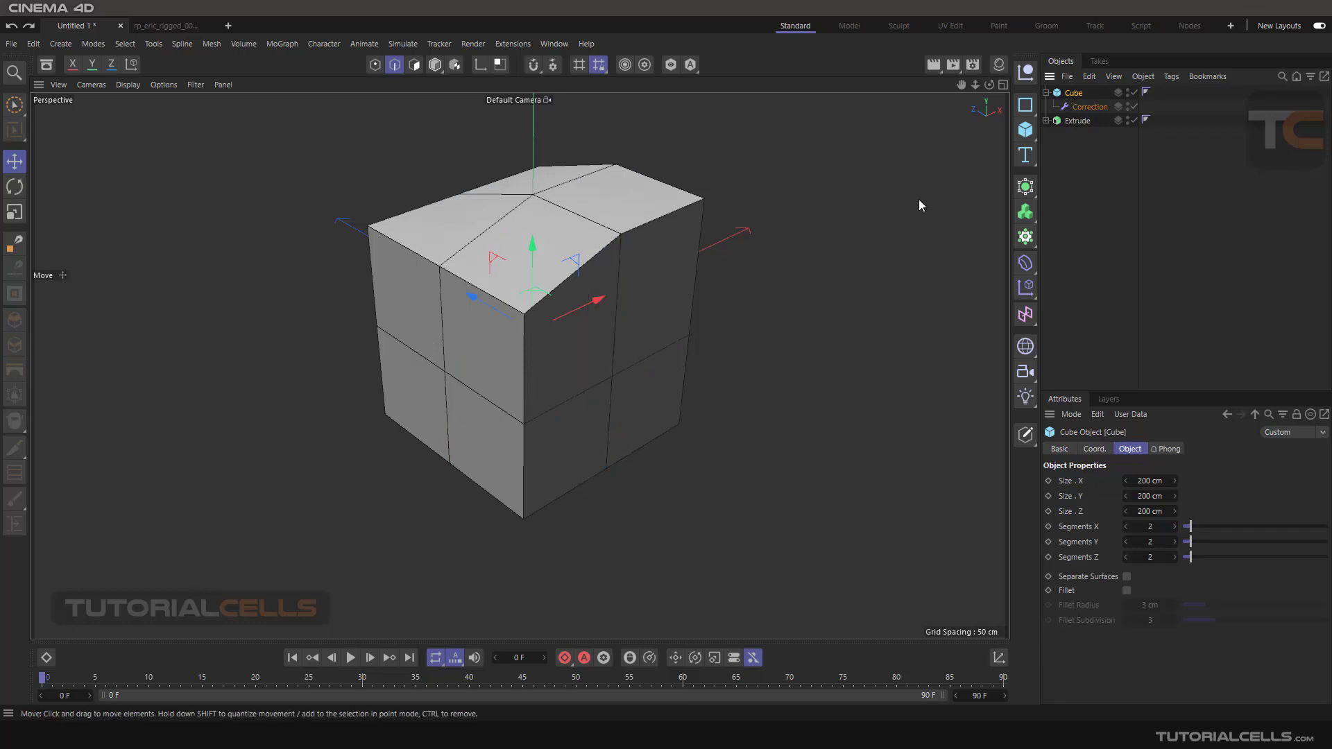
left_click_drag(691, 276, 833, 239, "alt")
Try varying the Correction deformer's strength and return it to 100%
left_click(1084, 107)
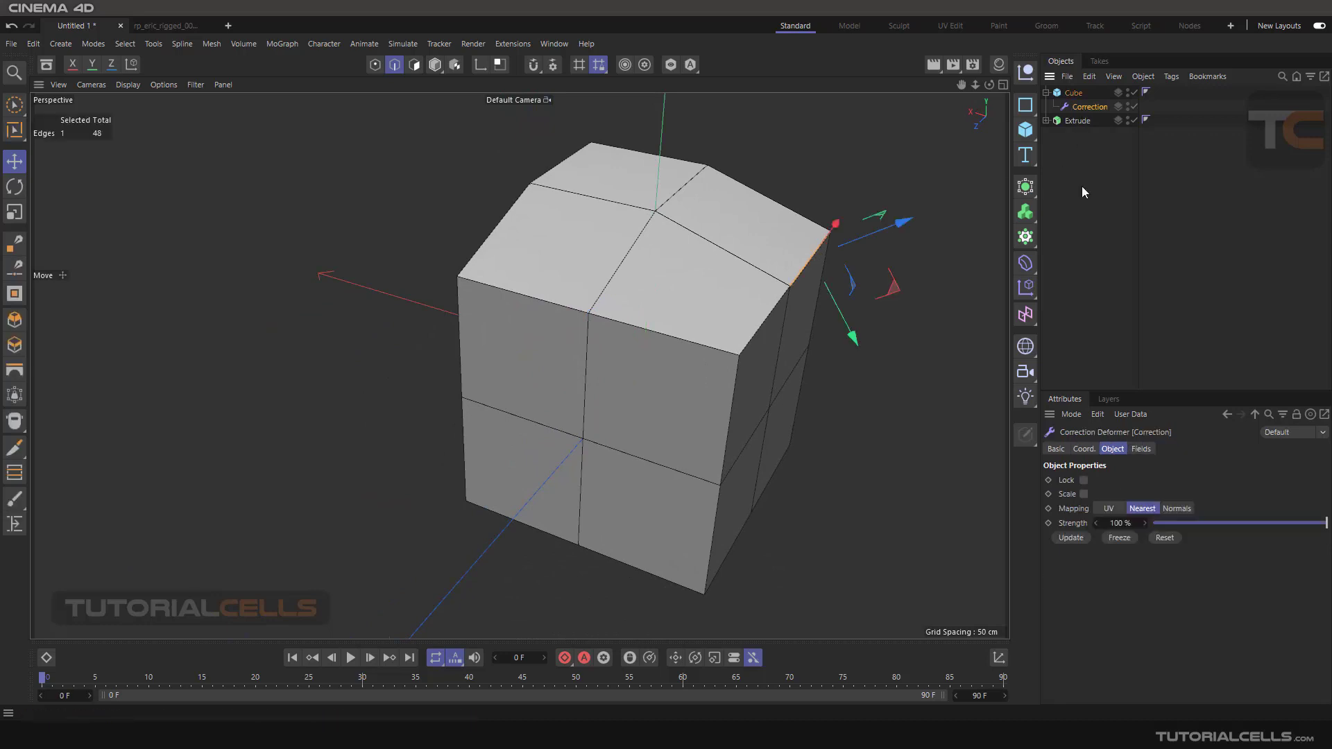
mouse_move(1308, 526)
left_mouse_down()
mouse_move(1141, 515)
mouse_move(1319, 501)
mouse_move(1107, 495)
mouse_move(1312, 496)
mouse_move(1122, 505)
mouse_move(1325, 513)
left_mouse_up()
left_click_drag(690, 316, 698, 290, "alt")
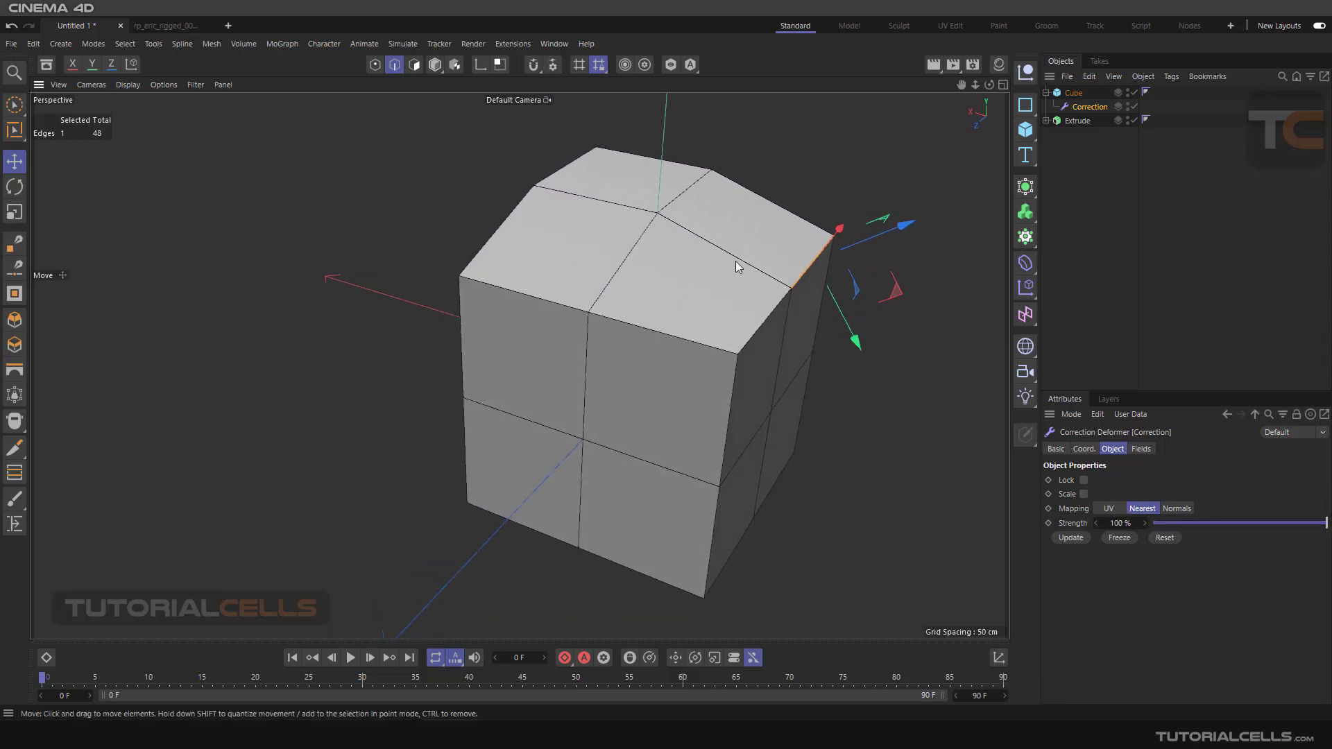
Clear the edge selection and, in polygon mode, raise the rear top polygon of the cube with the Correction deformer
left_click(798, 184)
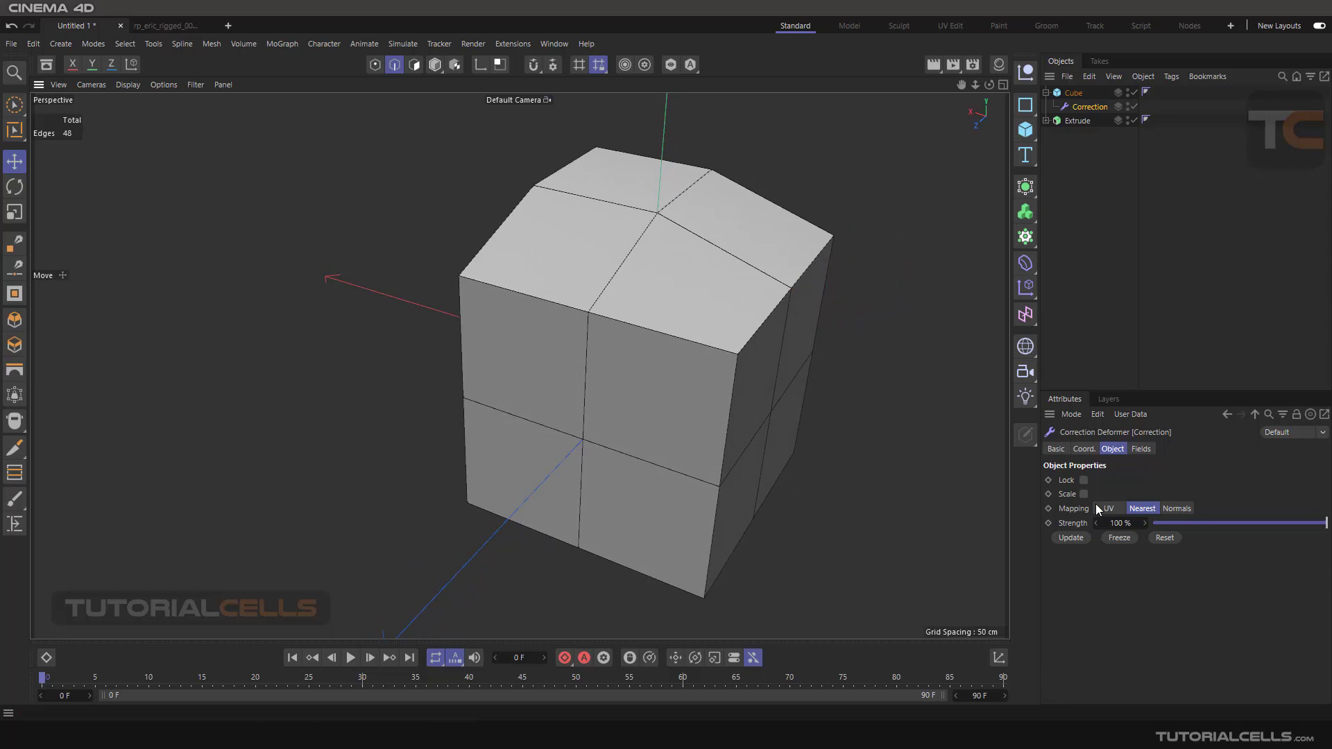
left_click_drag(815, 330, 660, 186, "alt")
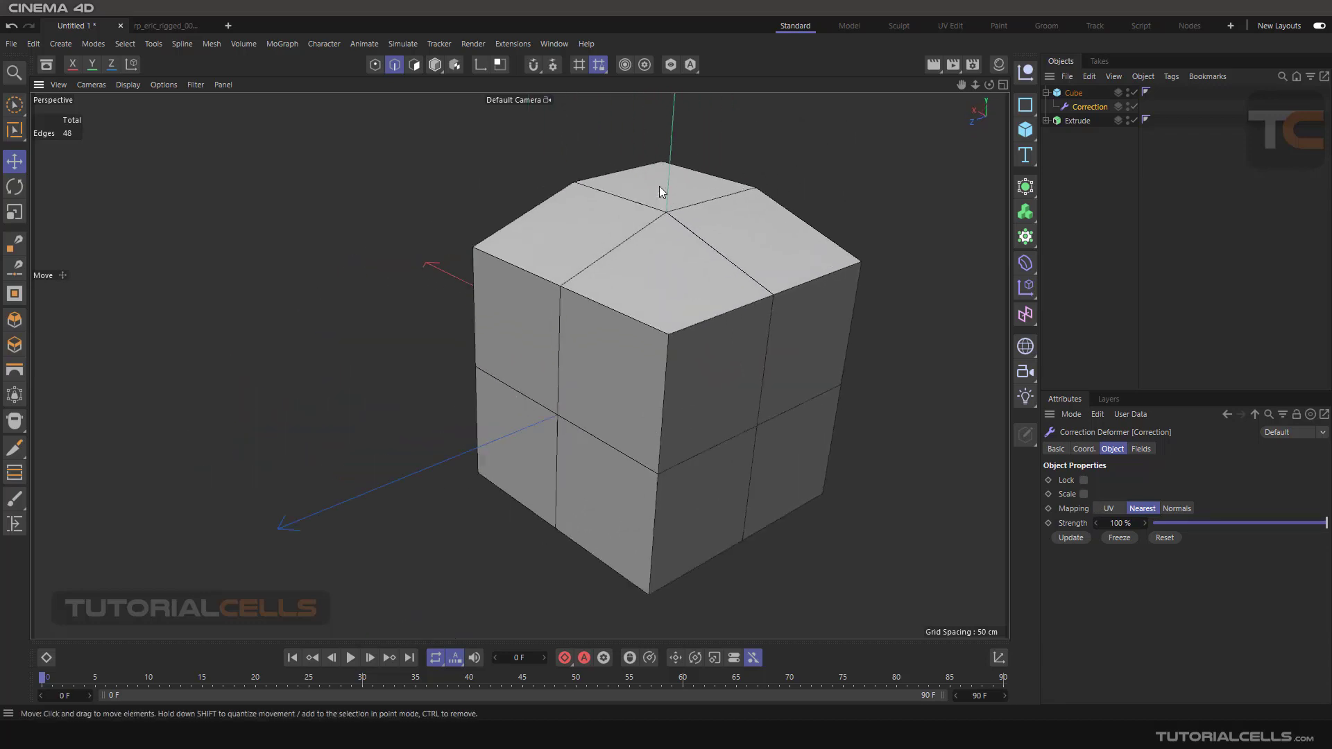
left_click(414, 65)
left_click(663, 177)
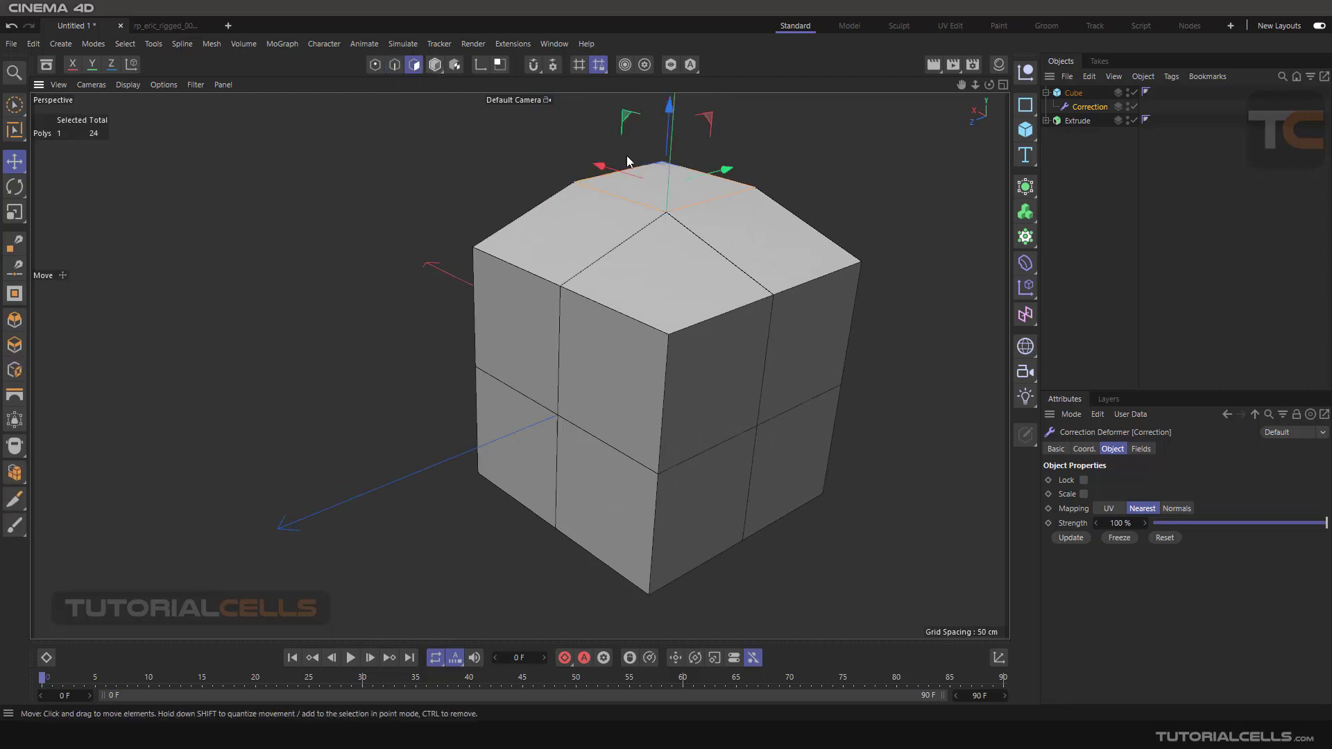
left_click_drag(664, 177, 663, 157)
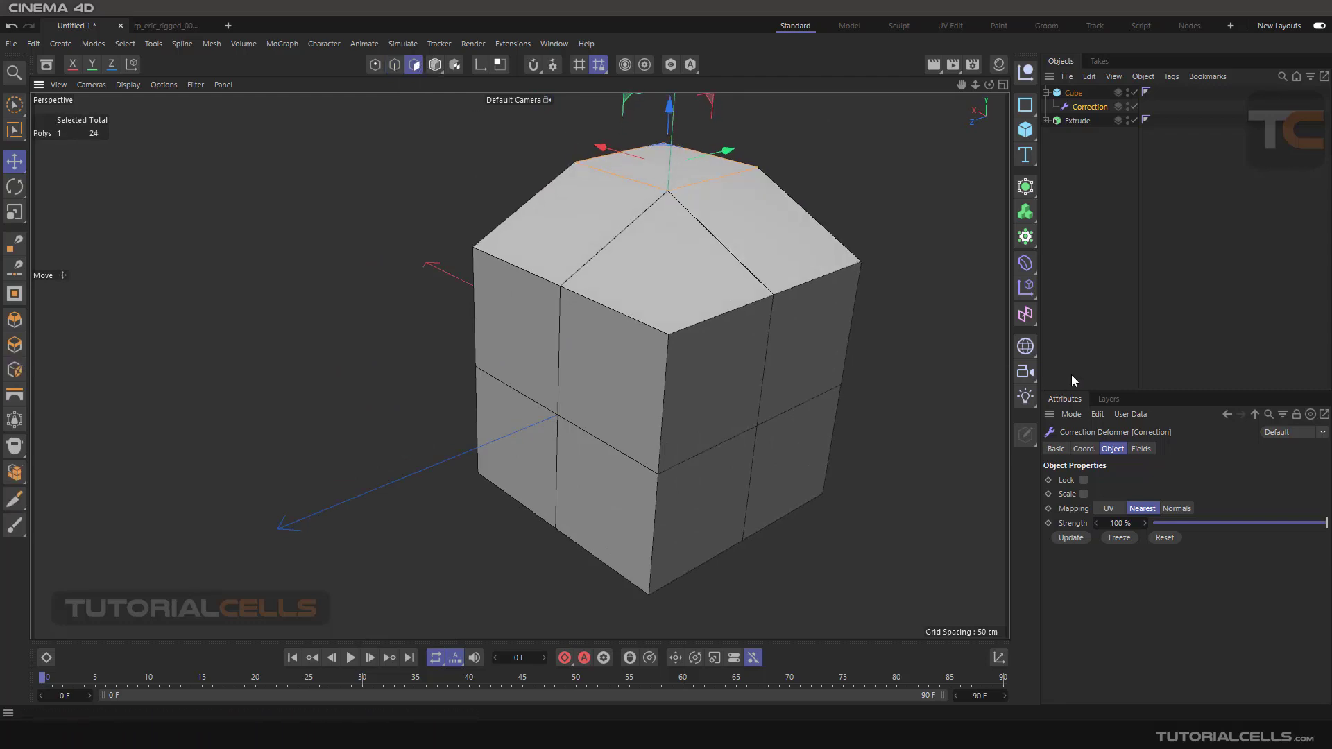
Increase the parametric cube's X, Y and Z segments to 3
left_click(1069, 94)
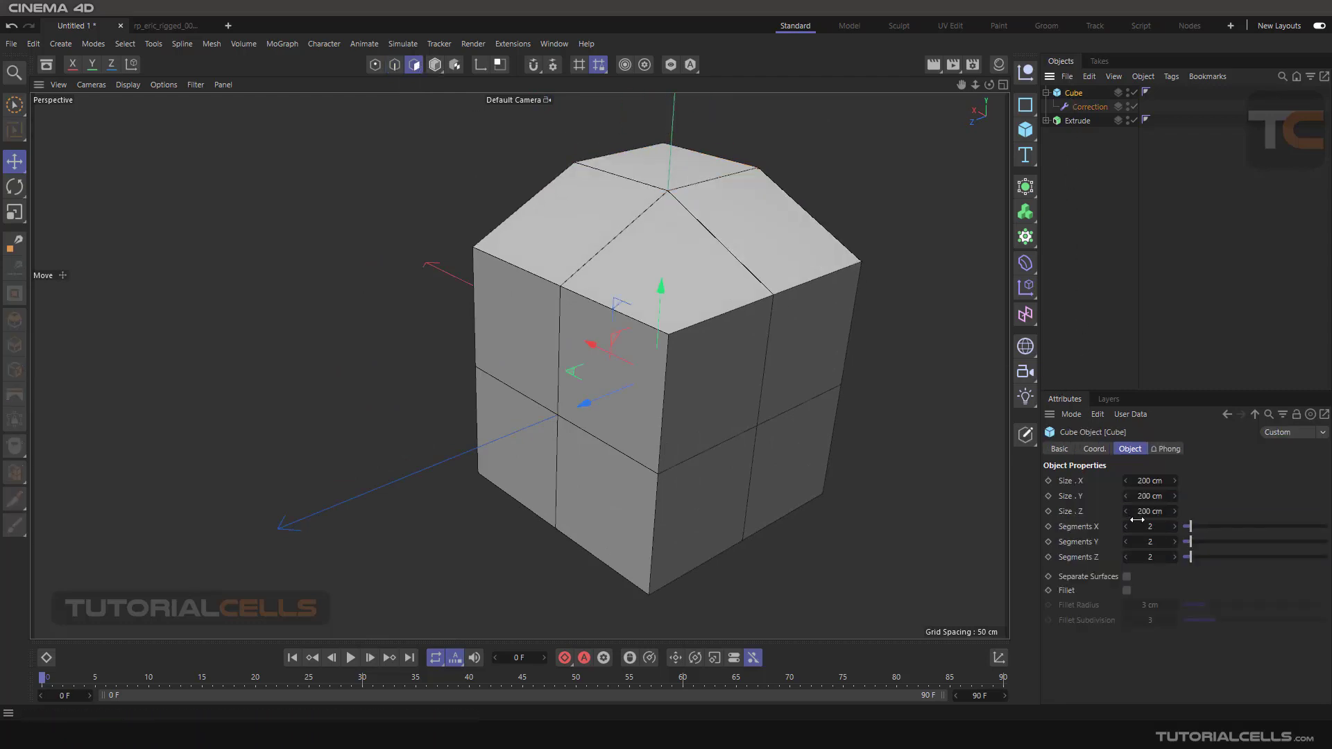
left_click(1175, 527)
left_click(1175, 542)
left_click(1177, 557)
left_click_drag(729, 289, 765, 269, "alt")
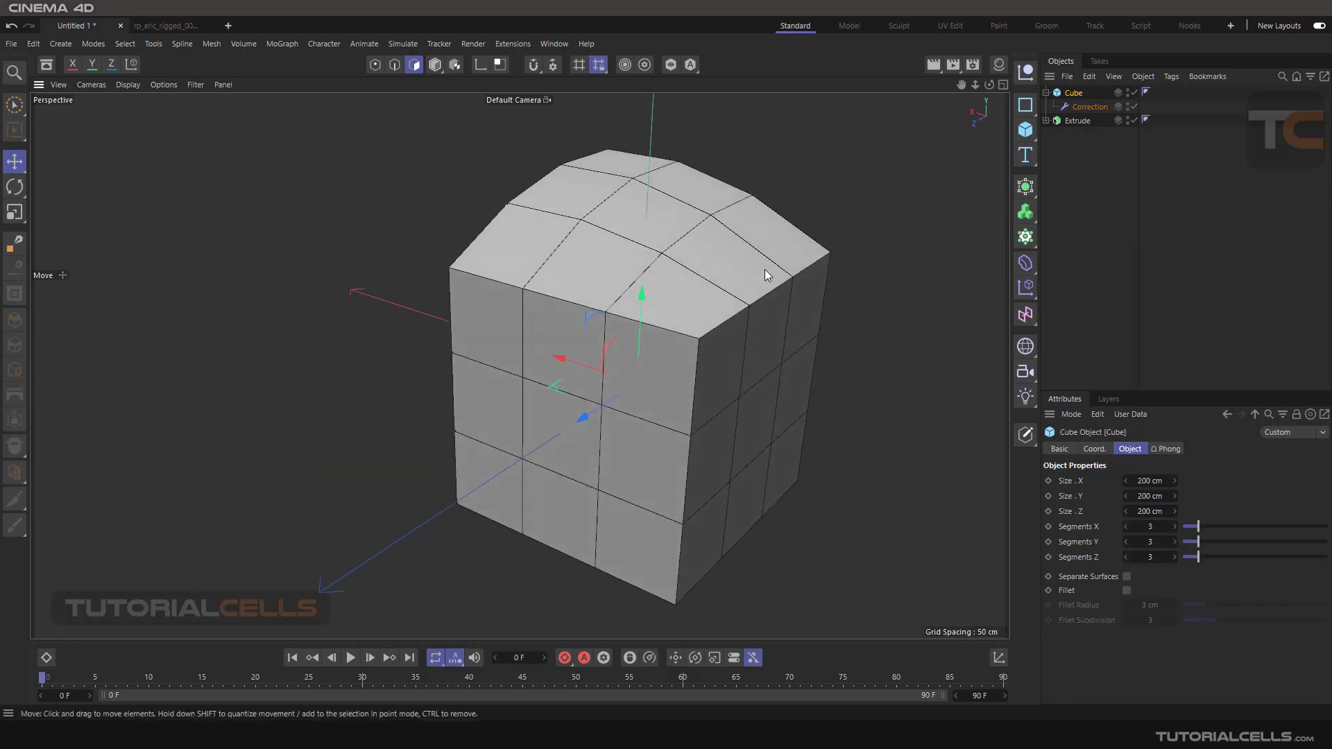
Update the Correction deformer to match the cube's new segments and test its strength, leaving it at 100%
left_click(1080, 106)
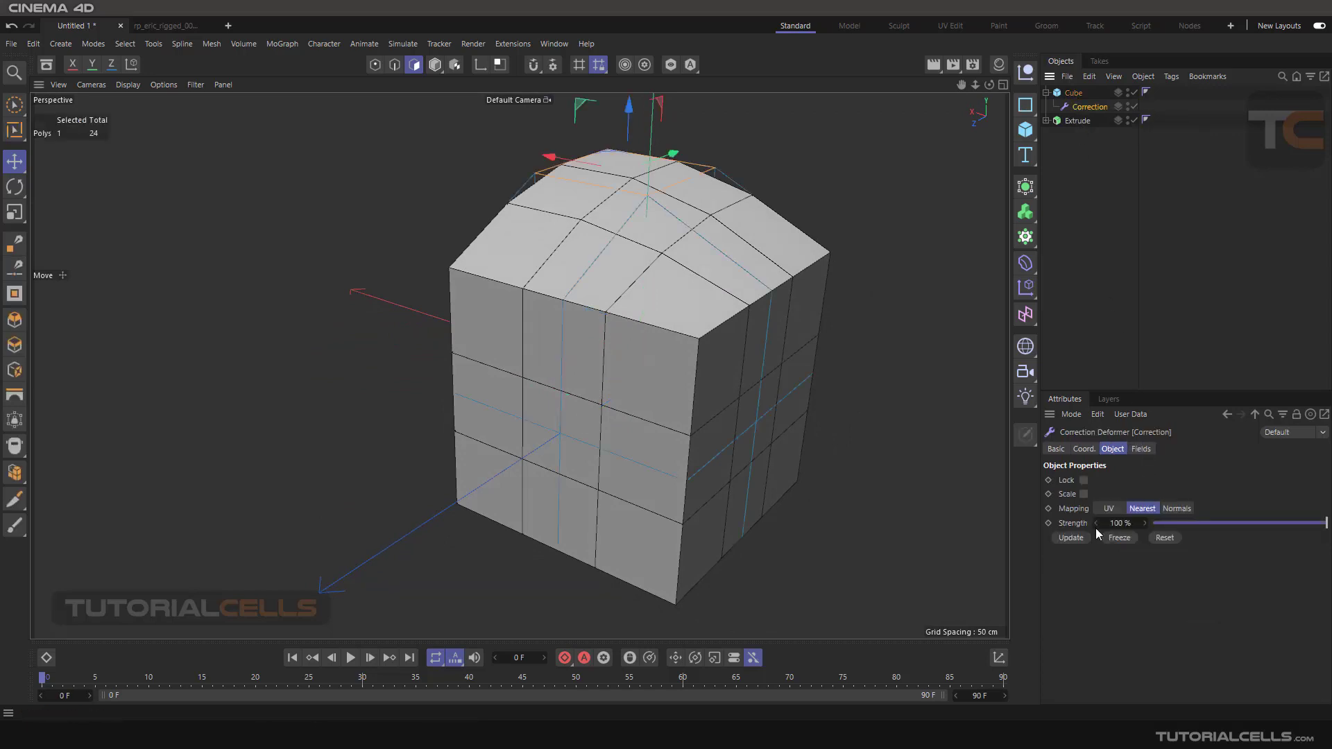
left_click(1084, 539)
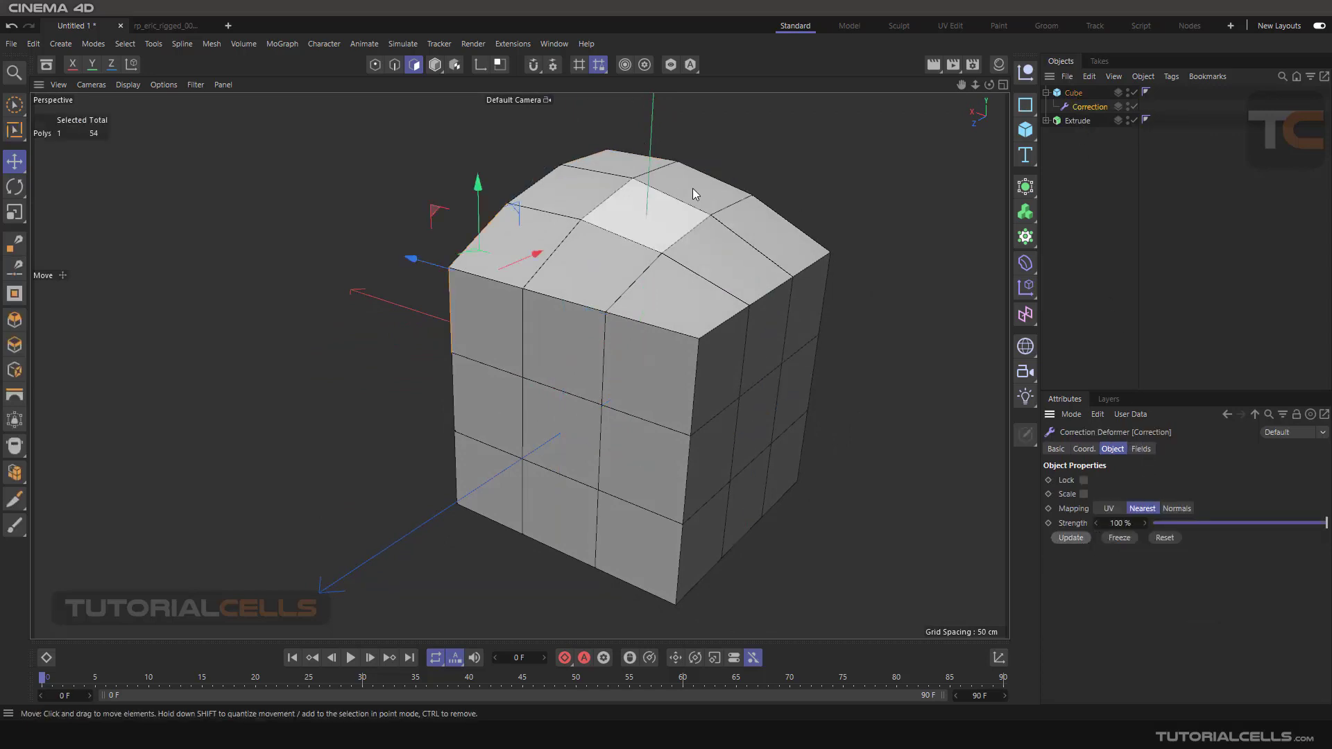
left_click_drag(1311, 527, 1259, 484)
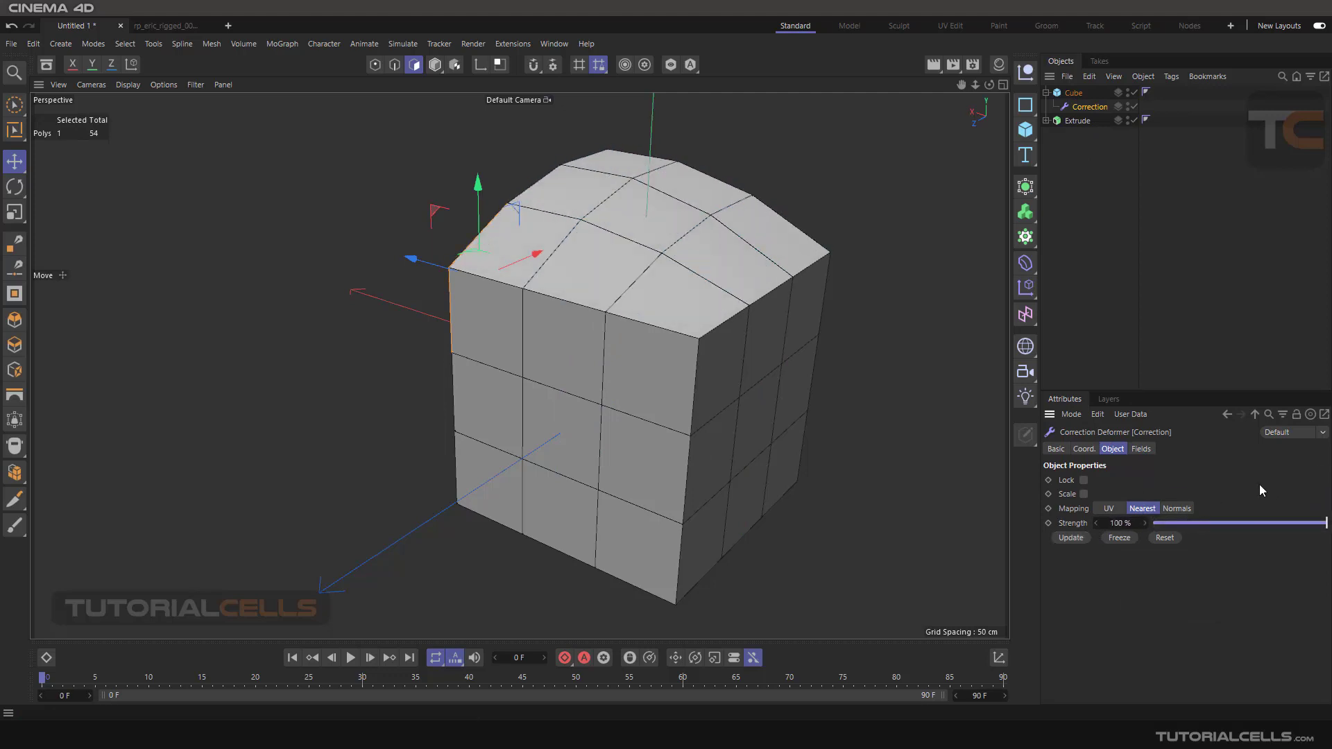
Try resetting the Correction deformer's point edits and restore the deformed shape
left_click(1165, 539)
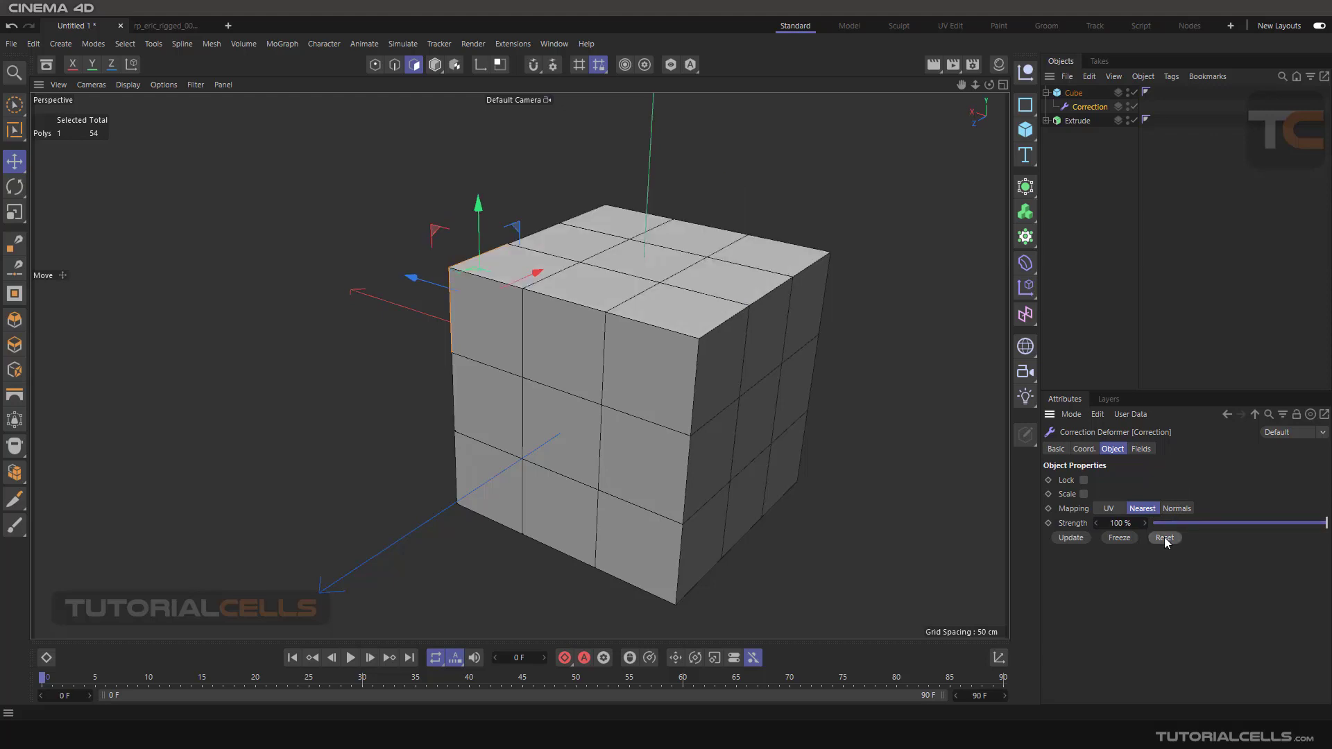
left_click_drag(763, 262, 746, 317, "alt")
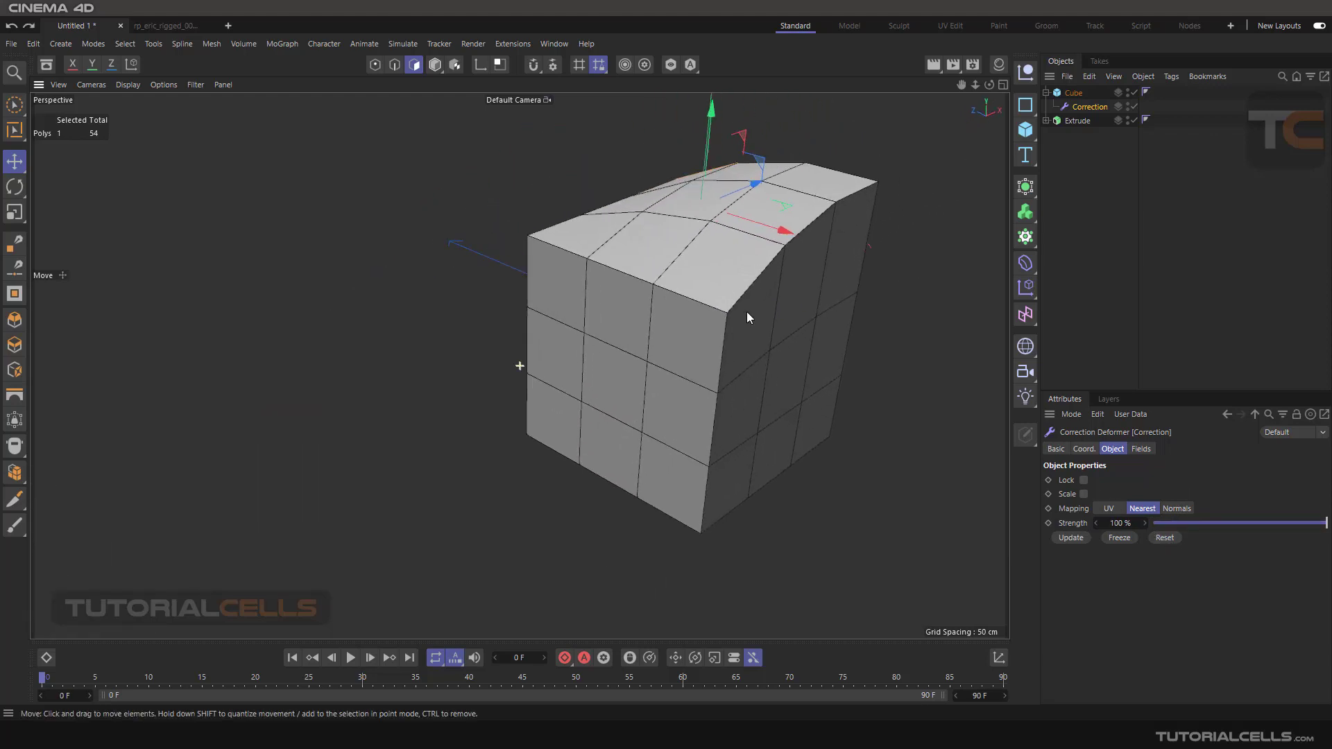
Turn on the Lock option of the Correction deformer
left_click(1084, 480)
left_click_drag(701, 320, 543, 133, "alt")
left_click_drag(516, 210, 485, 116, "alt")
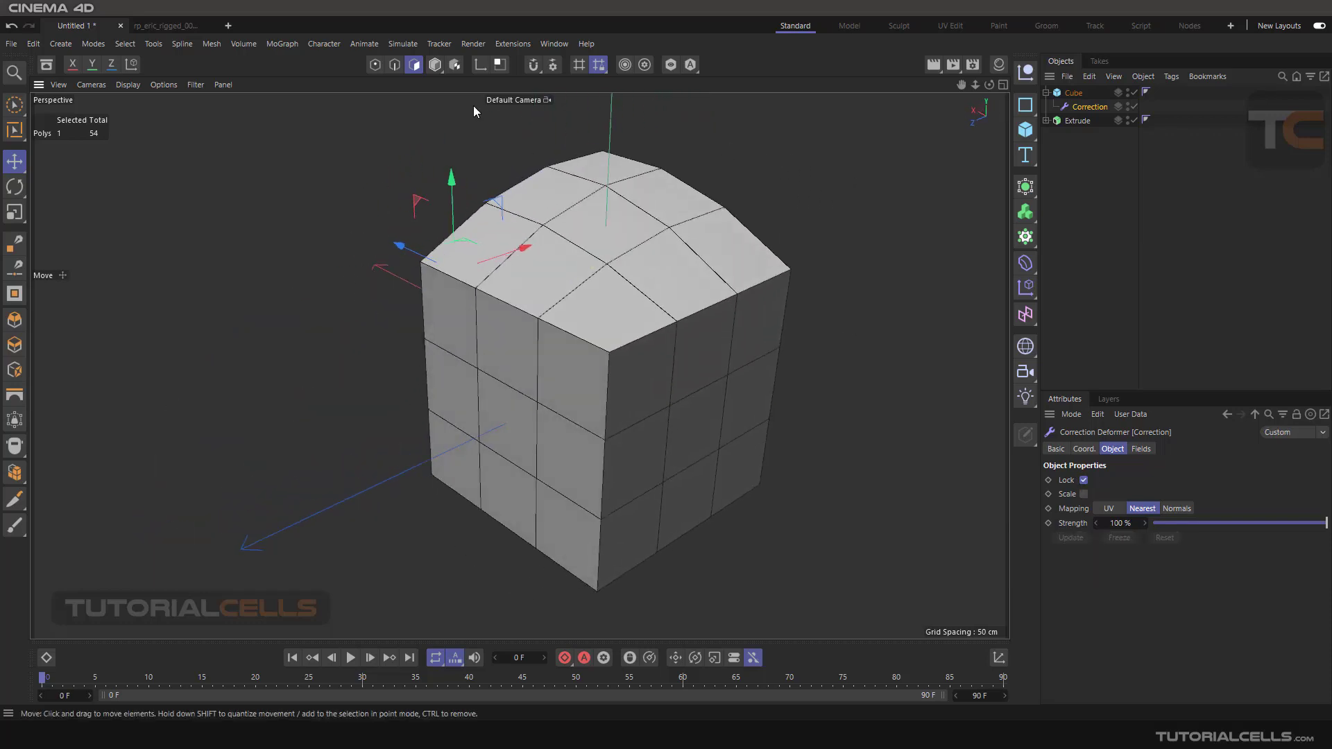
Try the edge, point and polygon modes on the cube with its Correction deformer locked
left_click(394, 65)
left_click(532, 223)
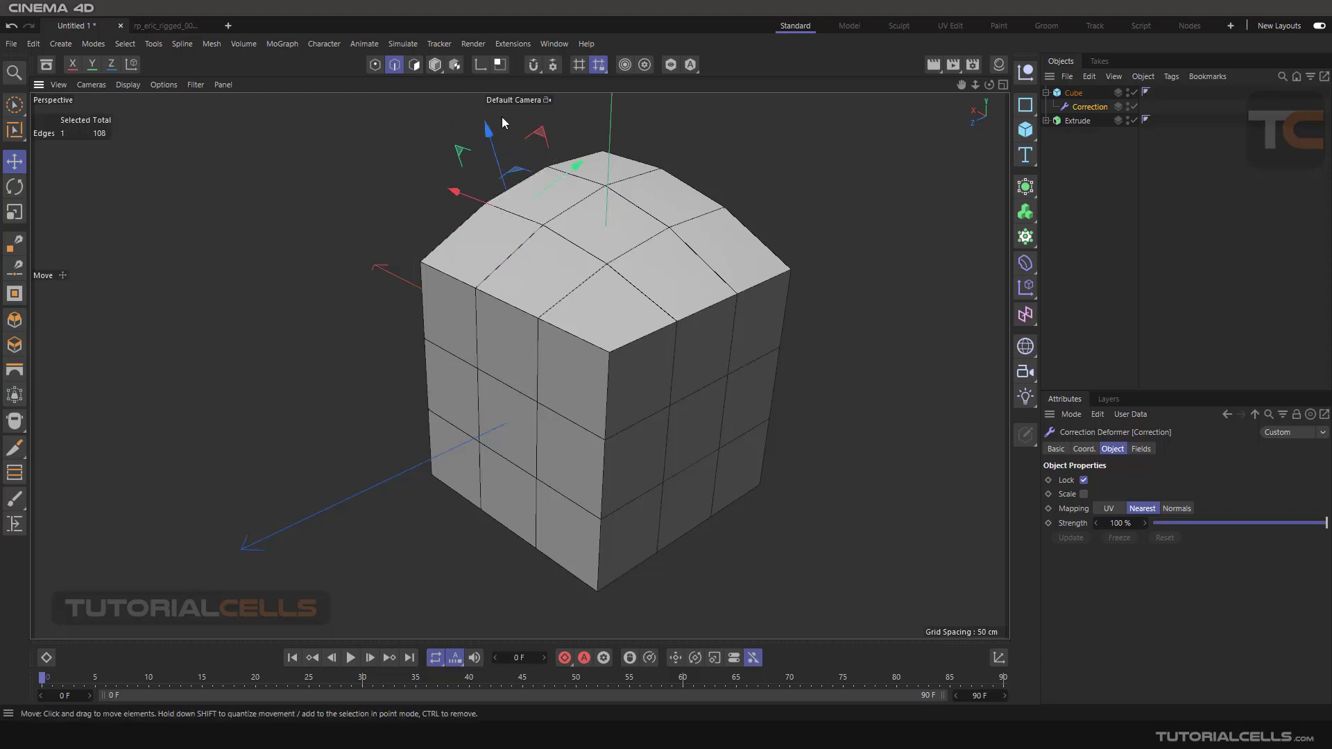
left_click(375, 65)
left_click(414, 66)
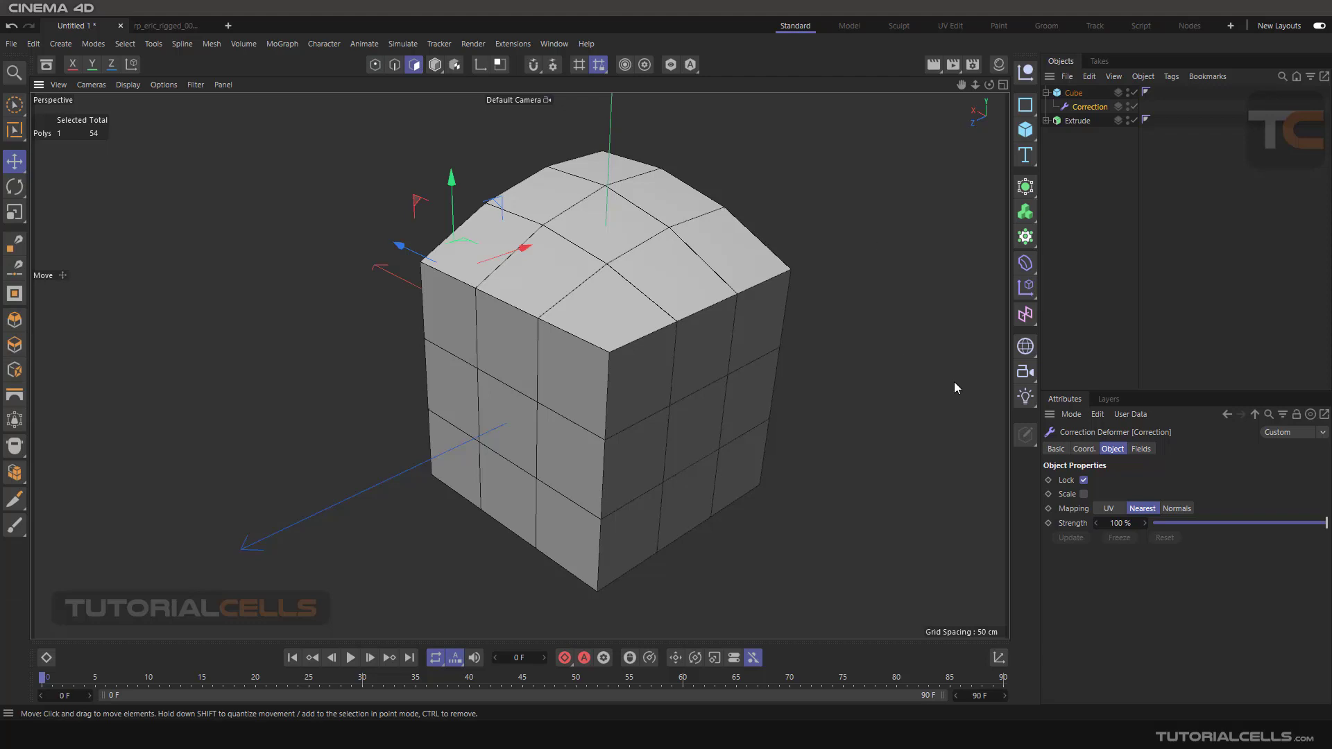
Add a plane primitive and place it beside the cube
left_click_drag(818, 320, 486, 264, "alt")
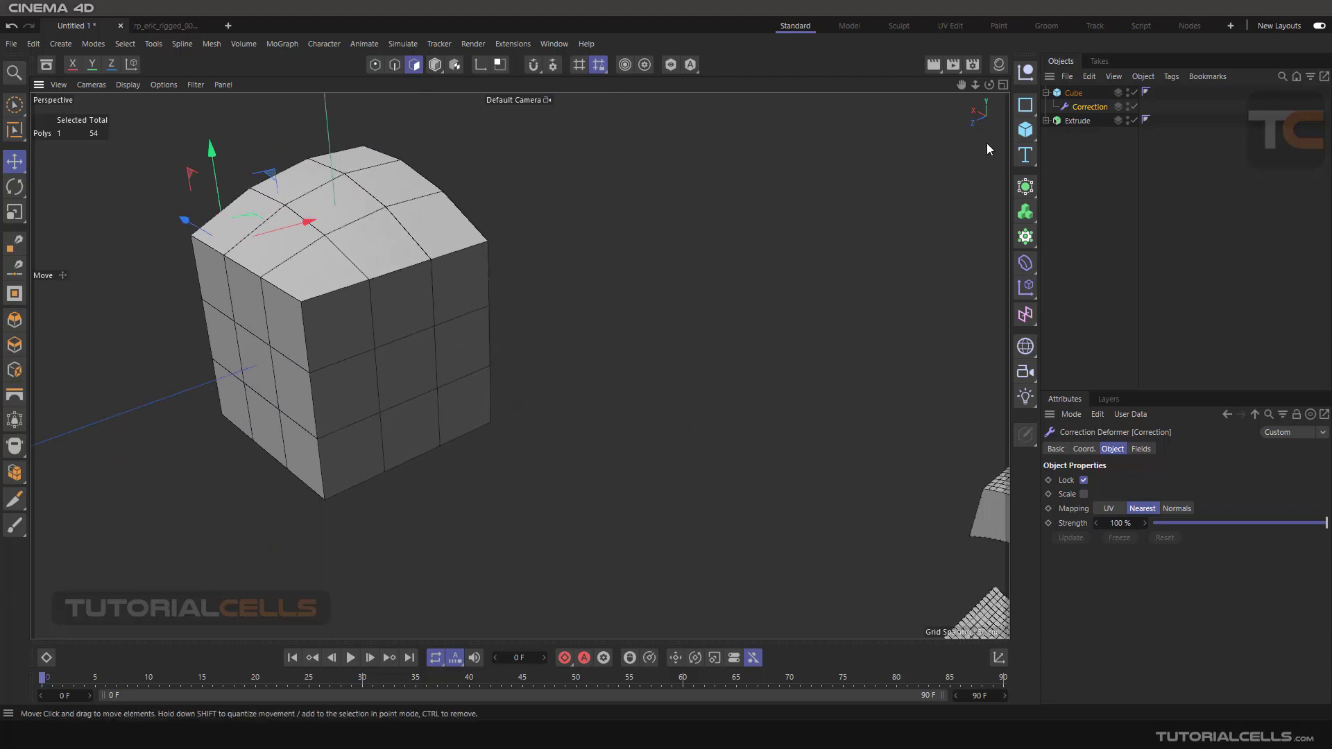
left_click(1025, 129)
left_click(1063, 176)
left_click_drag(728, 291, 750, 333, "alt")
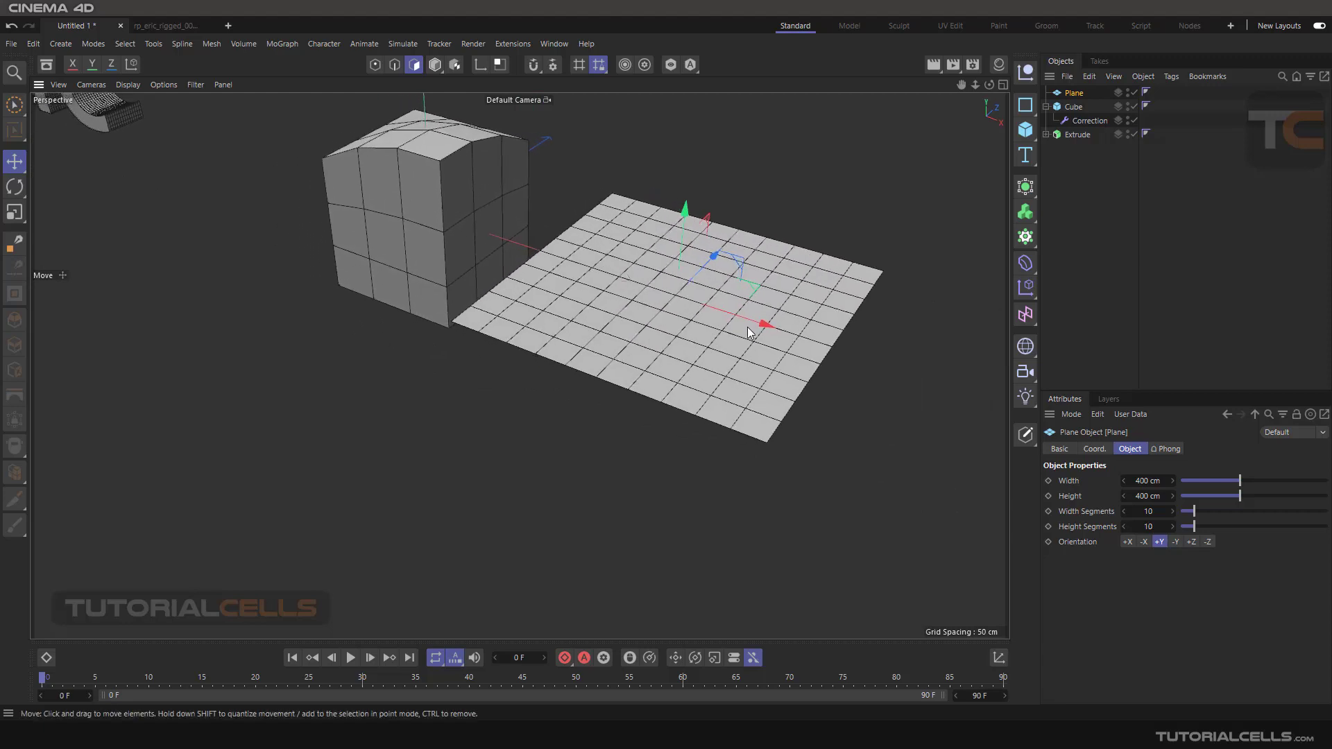
left_click(1025, 263)
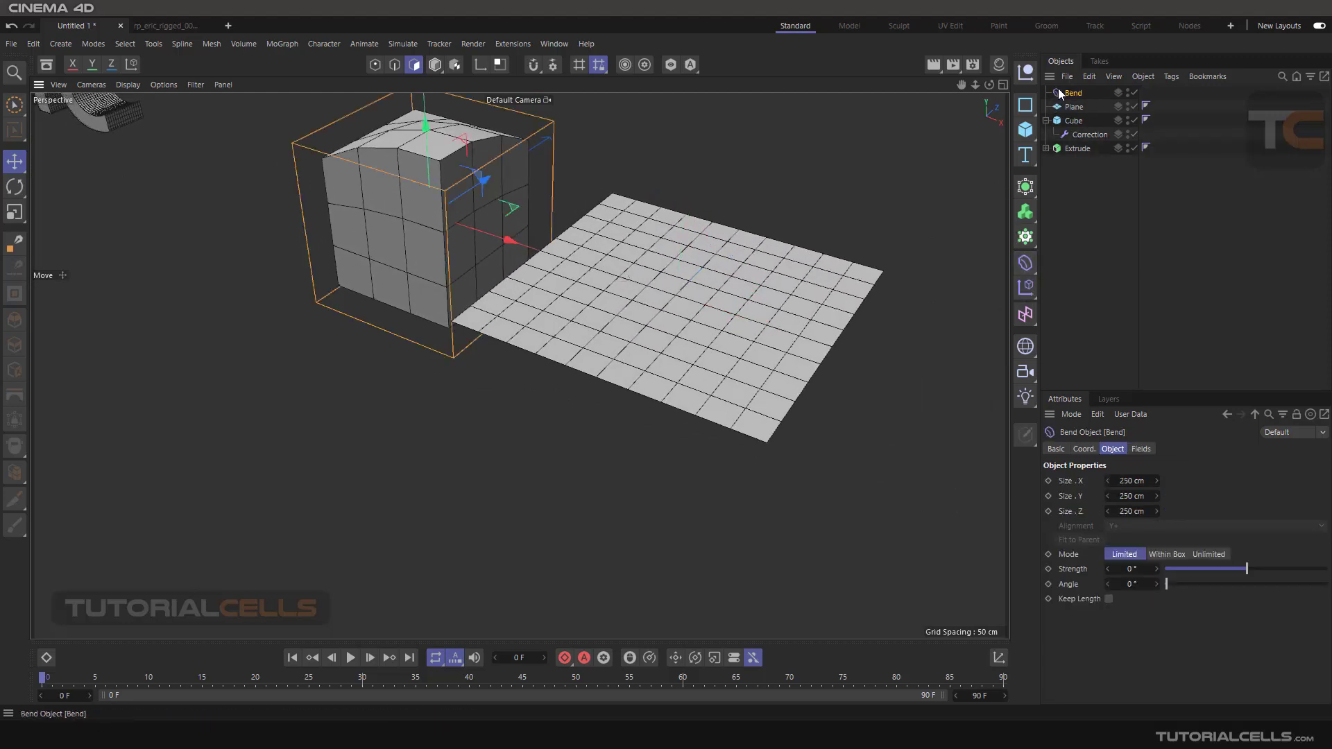
key("Delete")
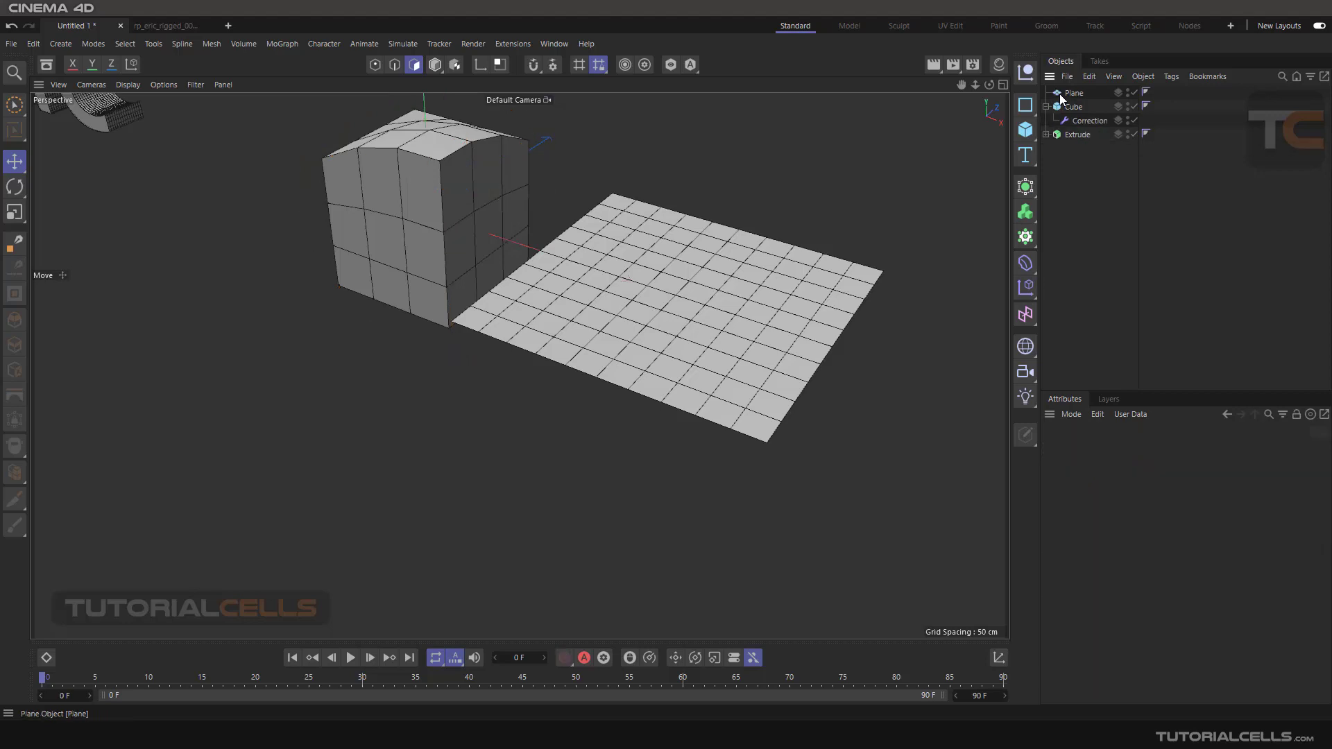
left_click(1024, 266)
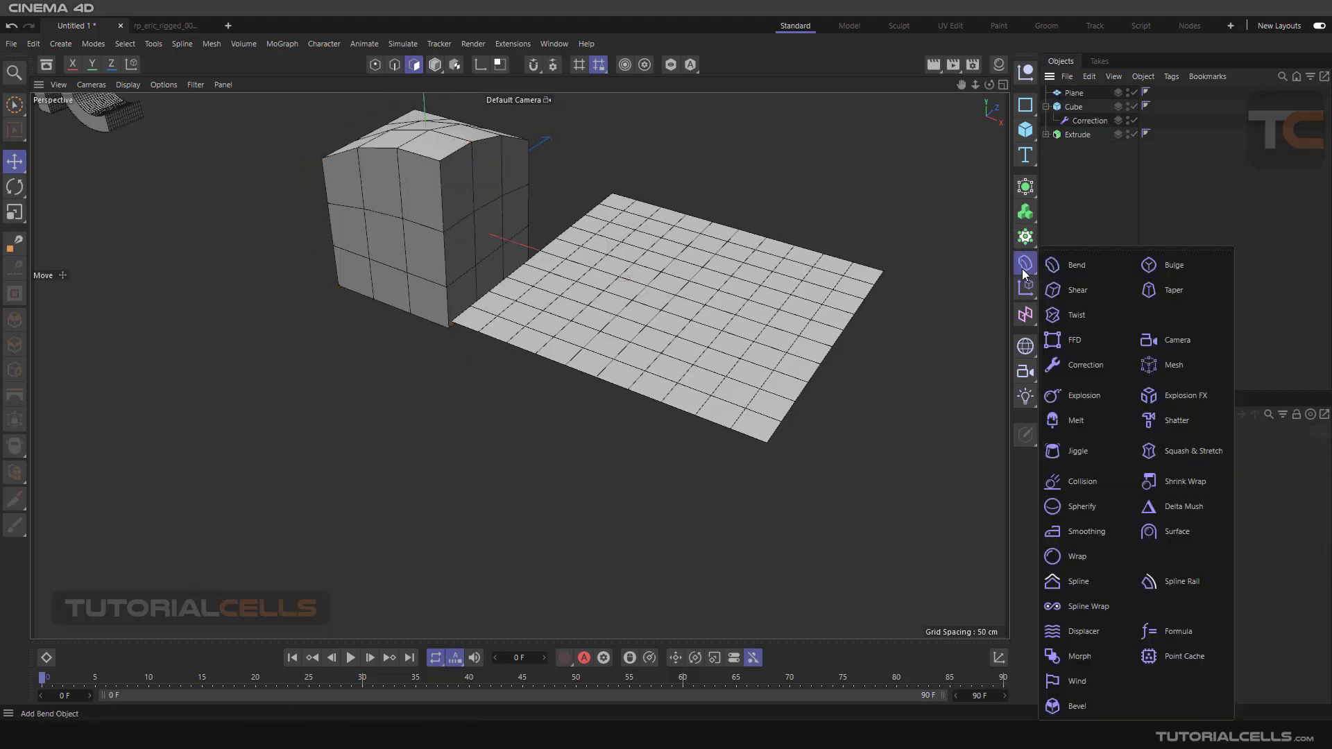
left_click(1086, 366)
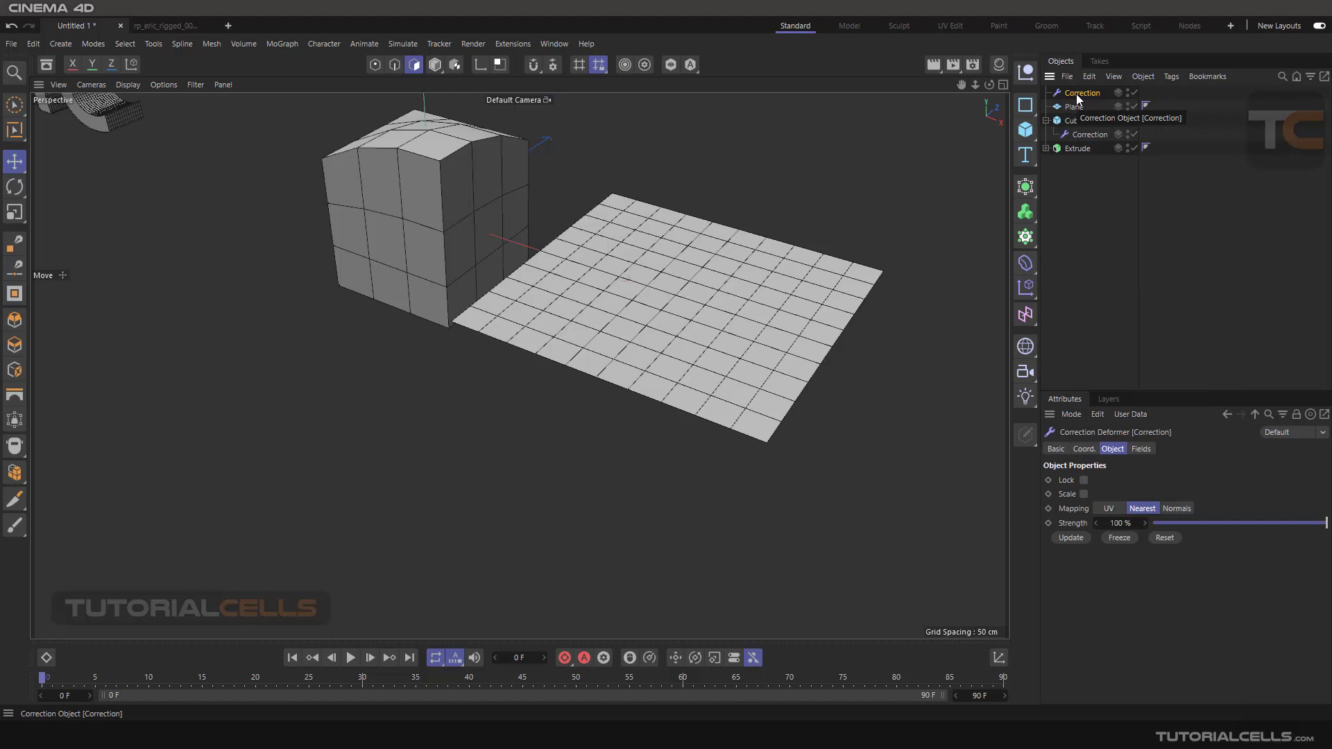
key("Delete")
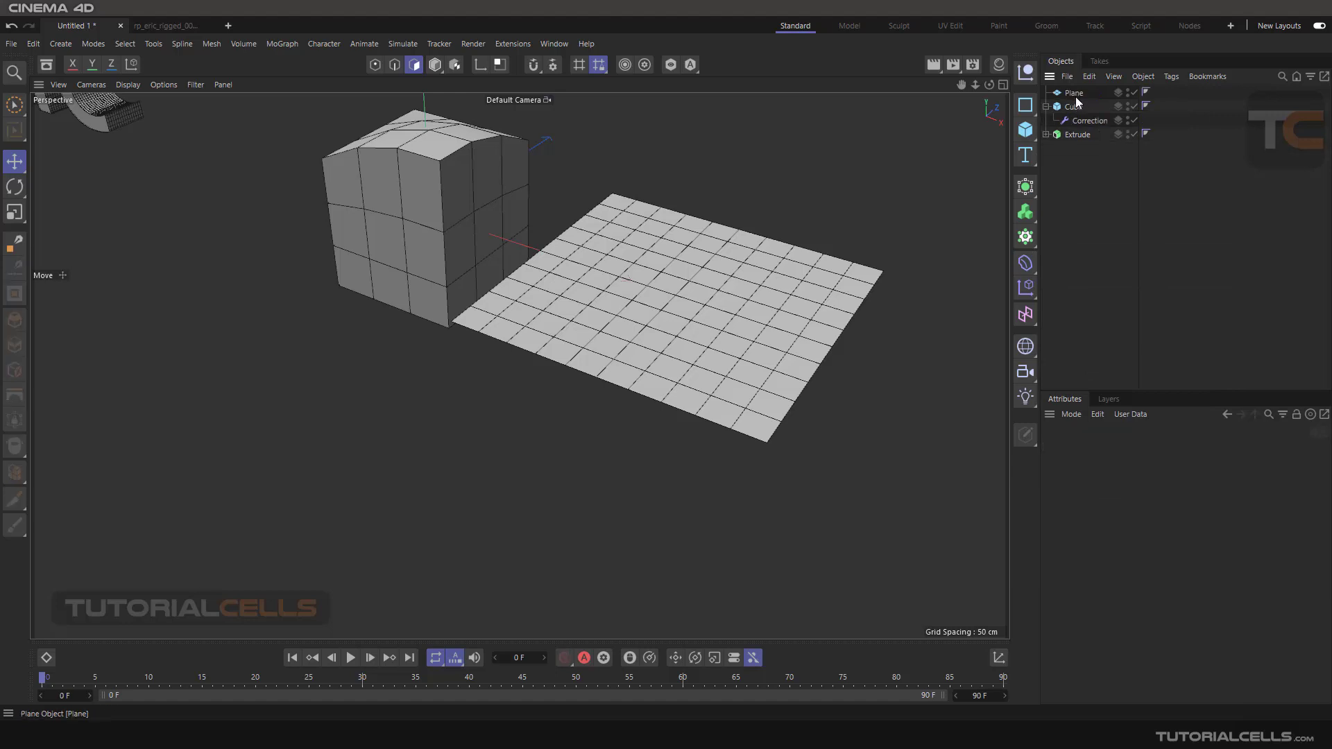
Add a Correction deformer as a child of the plane
left_click(1076, 97)
left_click(1028, 267)
left_click(1063, 371)
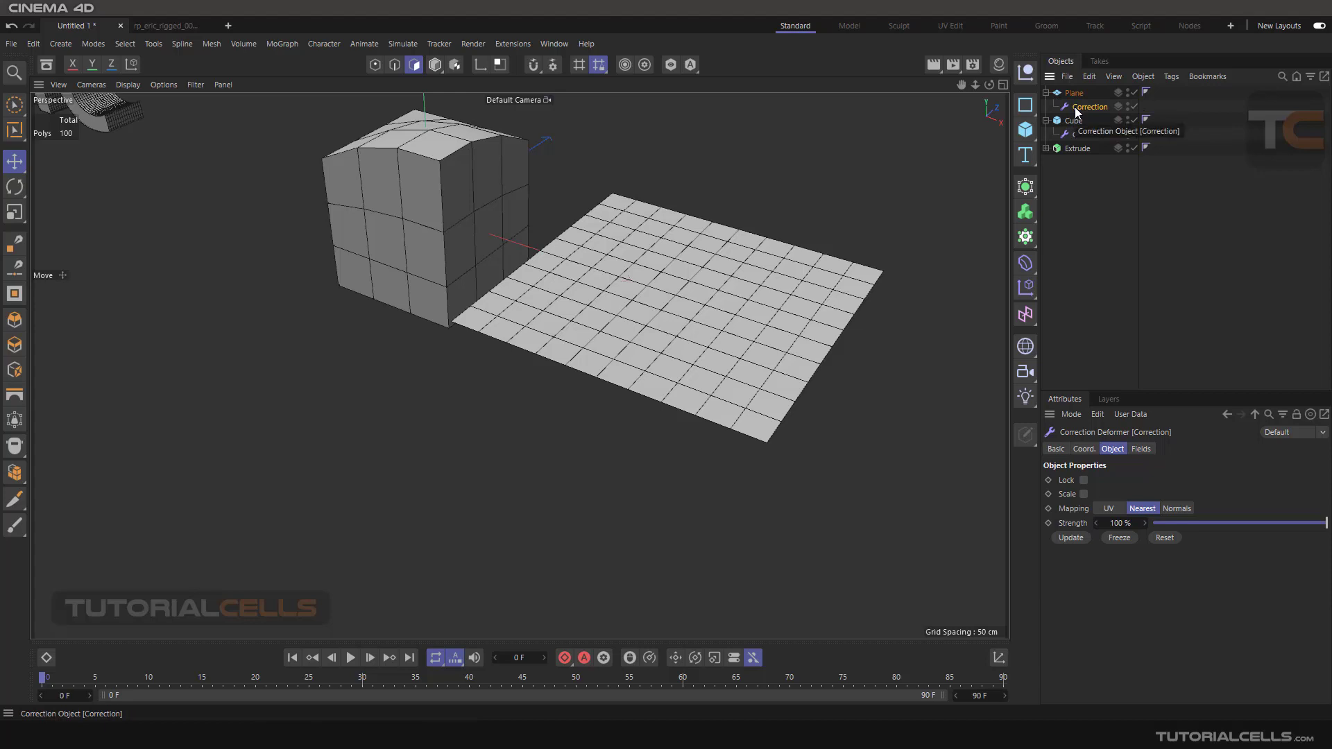
Raise three separate interior points of the plane through its Correction deformer to form three peaks
left_click(382, 65)
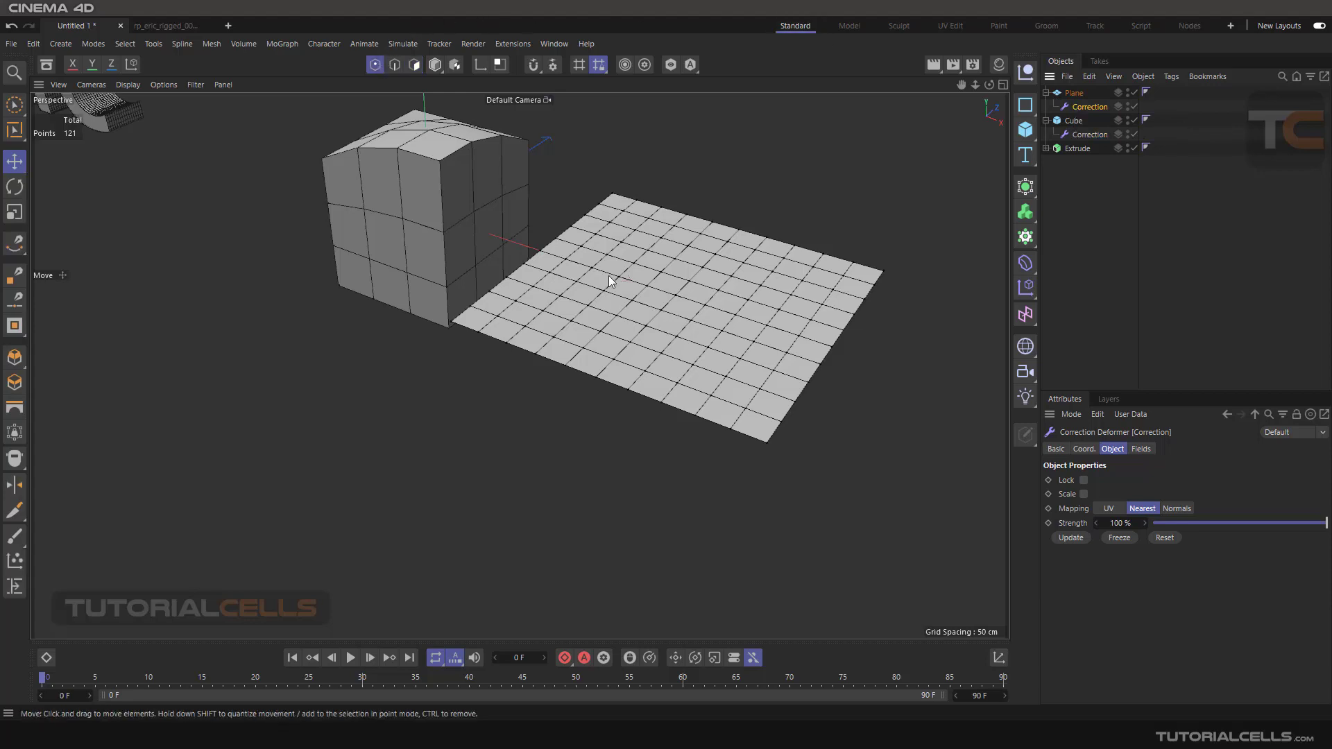
left_click(618, 277)
left_click(718, 292, "shift")
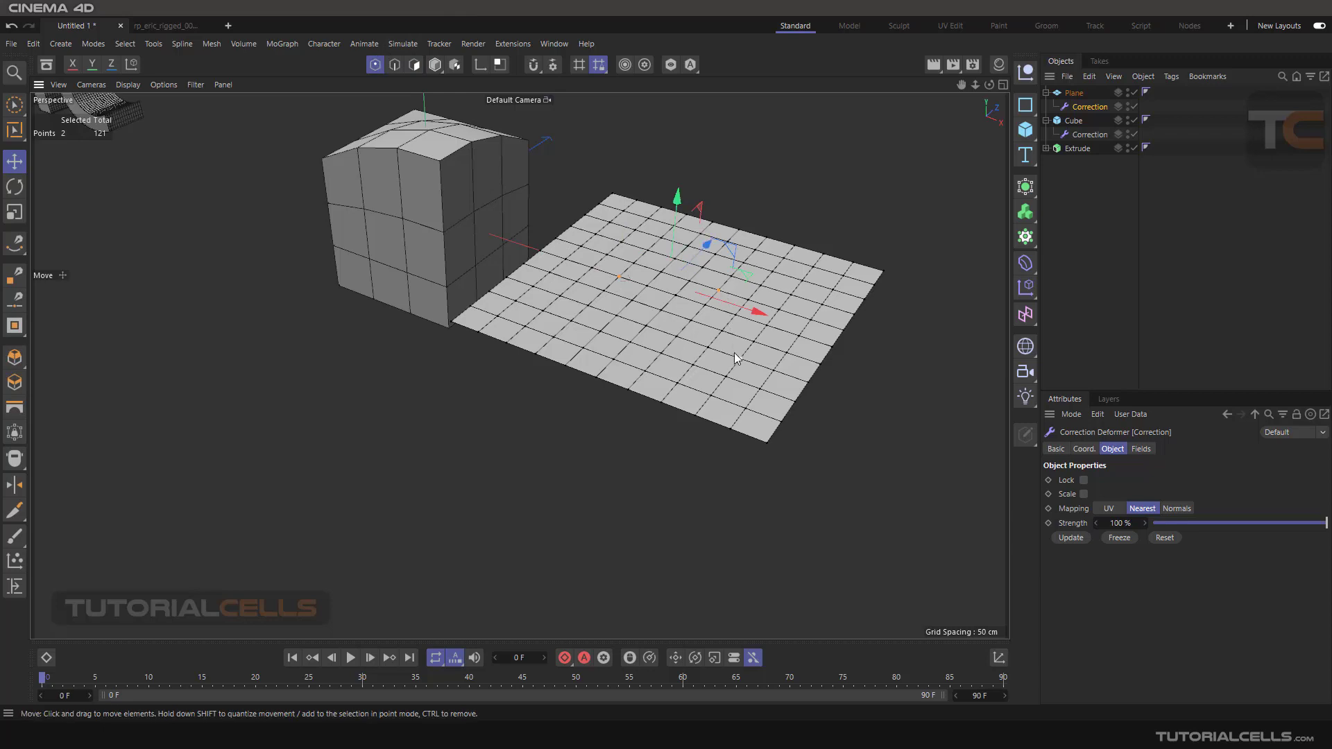
left_click(737, 359, "shift")
mouse_move(693, 240)
left_mouse_down()
mouse_move(703, 166)
mouse_move(671, 247)
mouse_move(696, 248)
left_mouse_up()
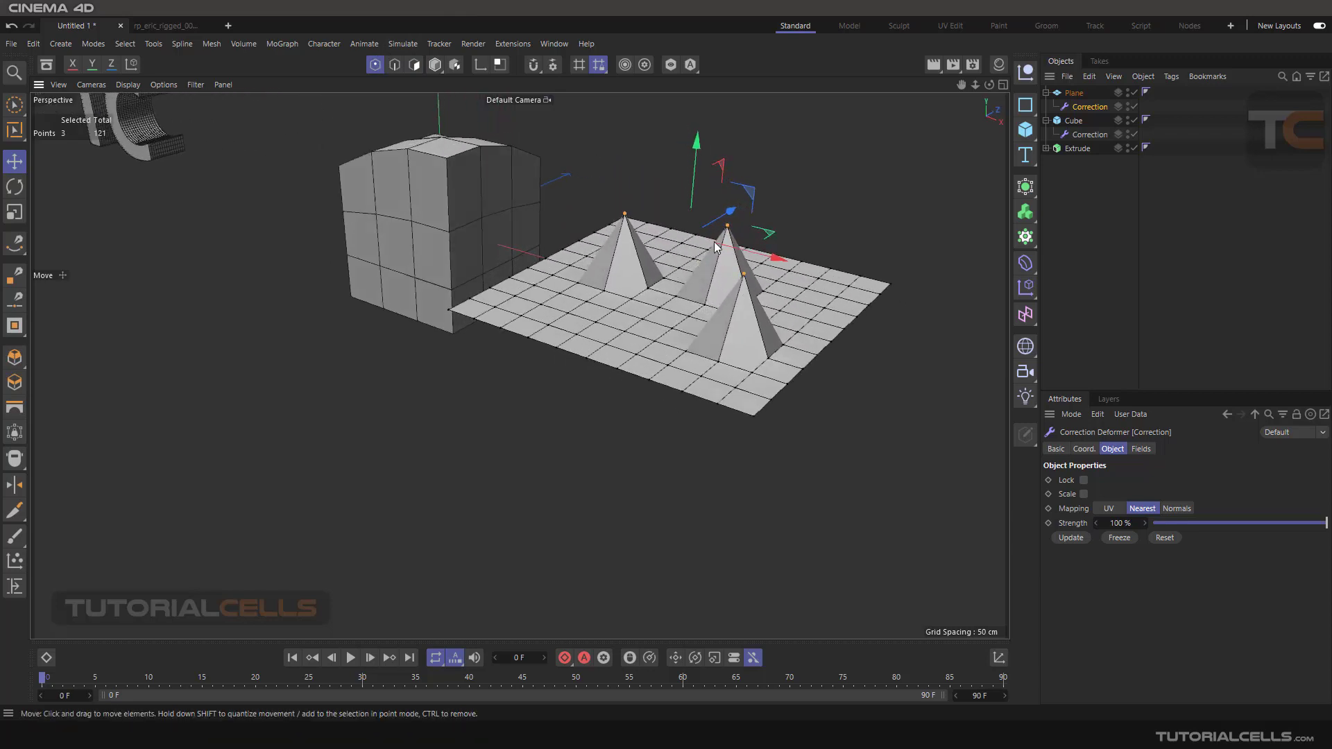
Enlarge the parametric plane to about 474 cm wide and 422 cm high with the deformer's Scale option off
left_click(1075, 92)
left_click_drag(918, 178, 892, 356, "alt")
mouse_move(1242, 481)
left_mouse_down()
mouse_move(1263, 479)
mouse_move(1242, 480)
mouse_move(1254, 496)
mouse_move(1242, 496)
left_mouse_up()
left_click_drag(798, 358, 781, 299, "alt")
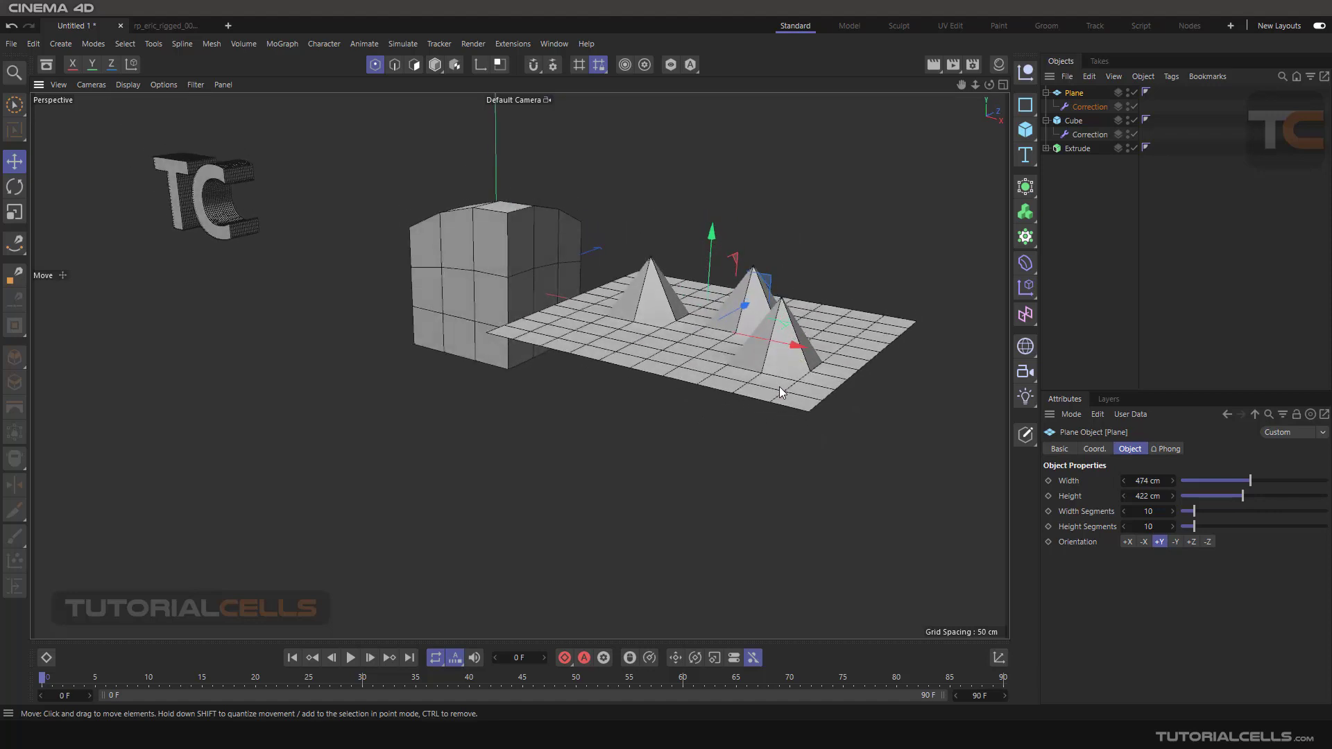
Undo the plane's width and height changes
key("ctrl+z")
key("ctrl+z")
key("ctrl+z")
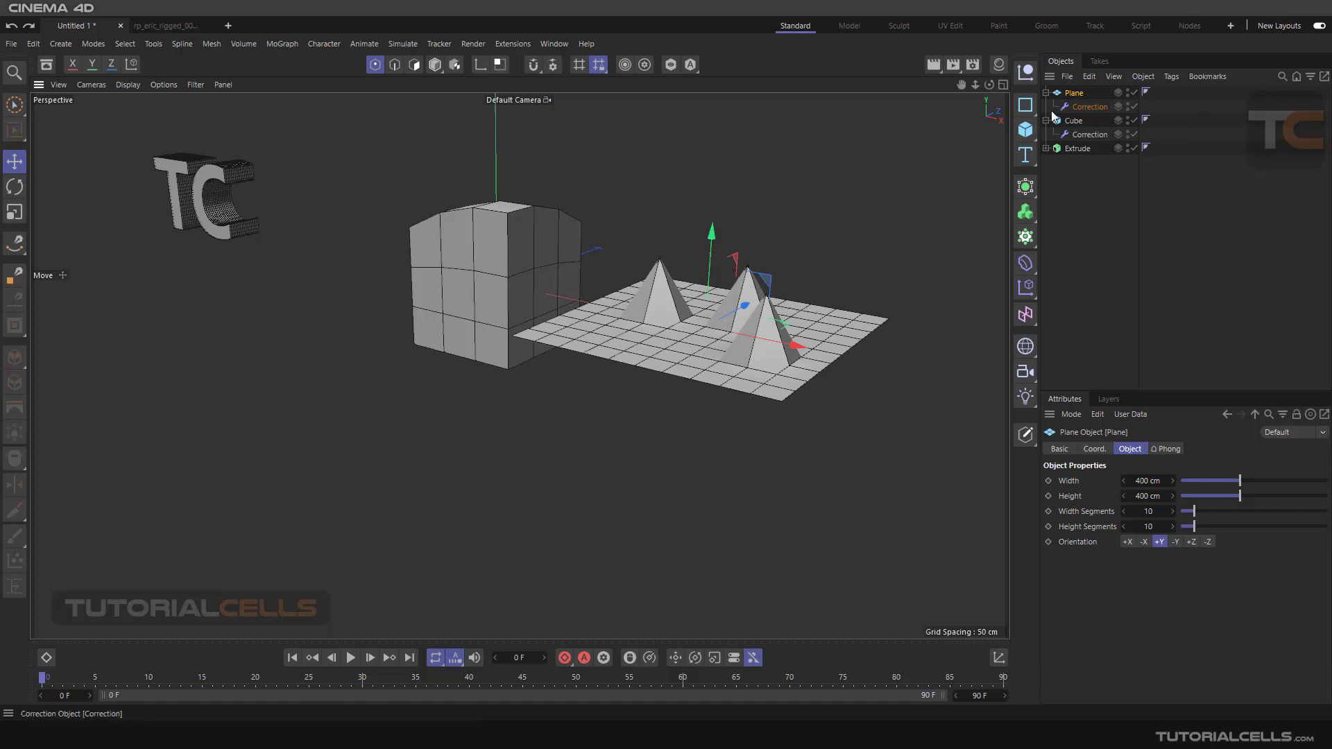
Turn on Scale for the plane's Correction deformer and enlarge the plane to test how its peaks scale
left_click(1089, 107)
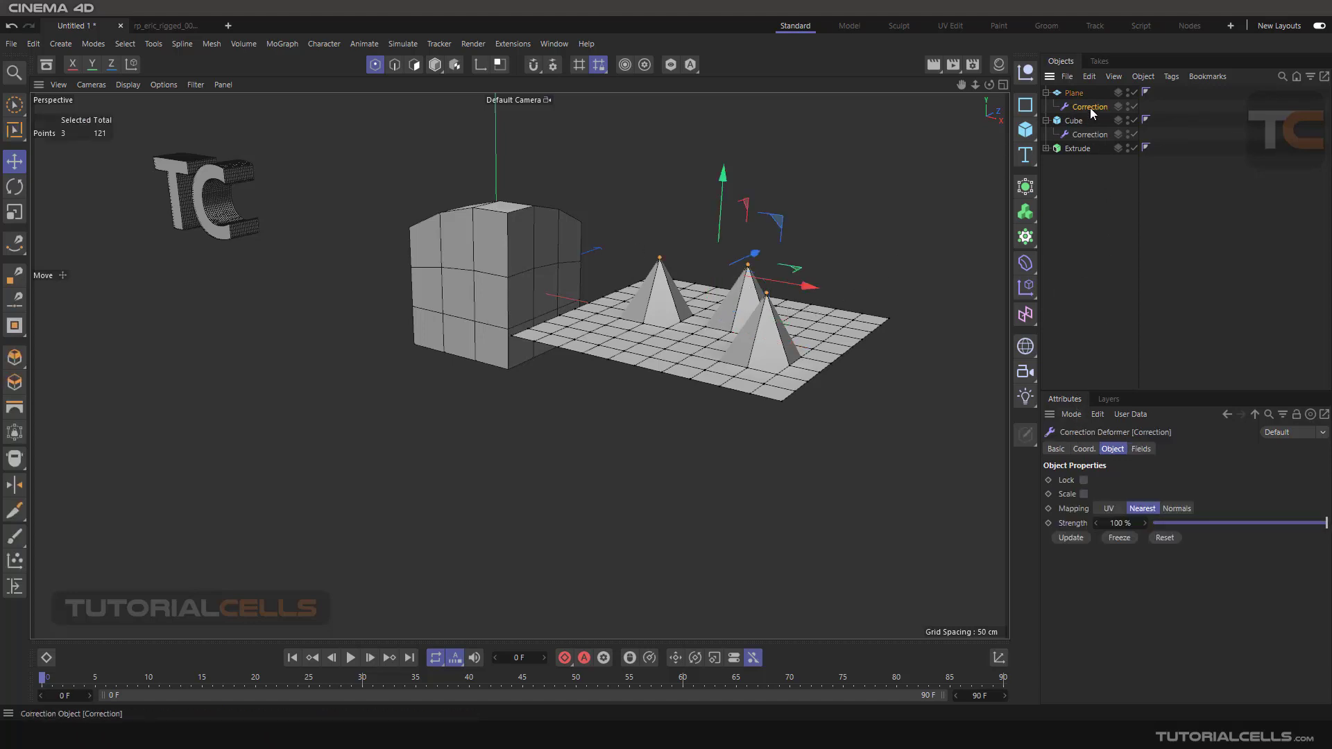
left_click(1084, 495)
left_click(1075, 92)
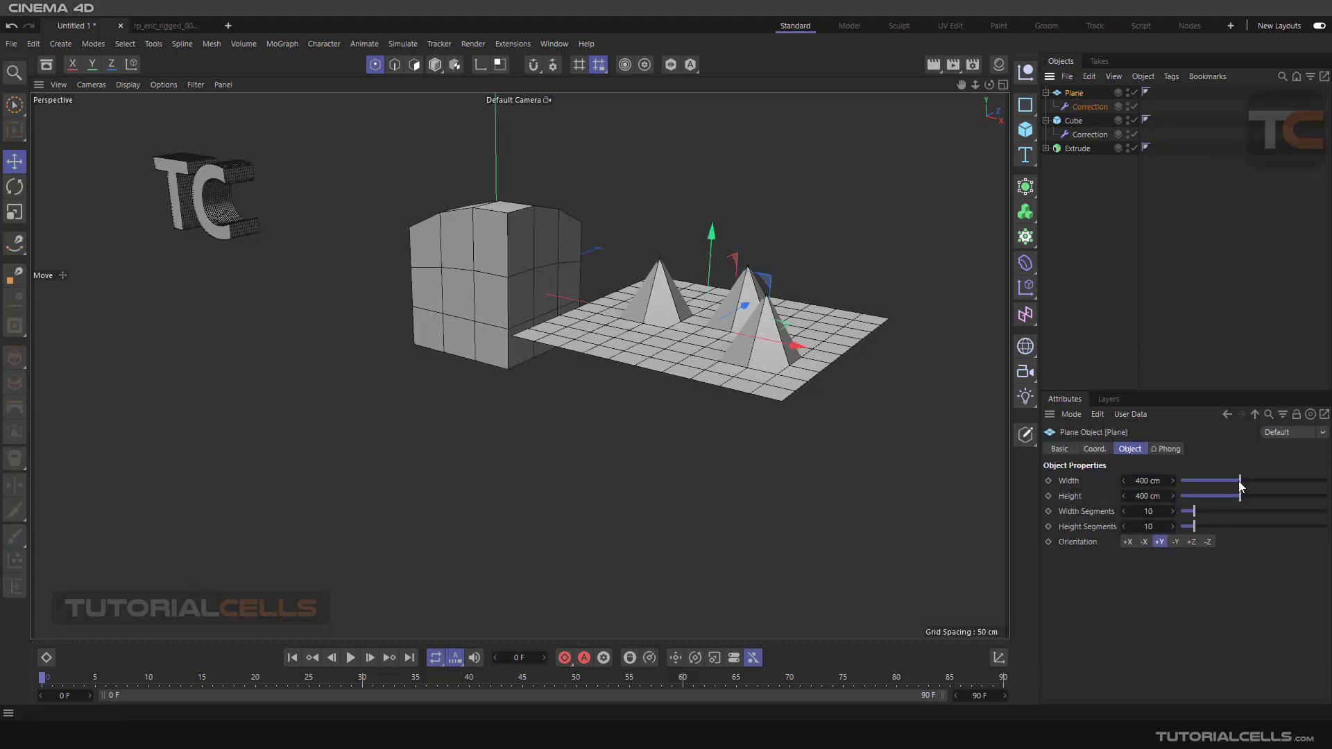
mouse_move(1239, 481)
left_mouse_down()
mouse_move(1267, 479)
mouse_move(1252, 481)
mouse_move(1265, 498)
mouse_move(1223, 497)
mouse_move(1247, 502)
mouse_move(1250, 486)
left_mouse_up()
left_click(1083, 108)
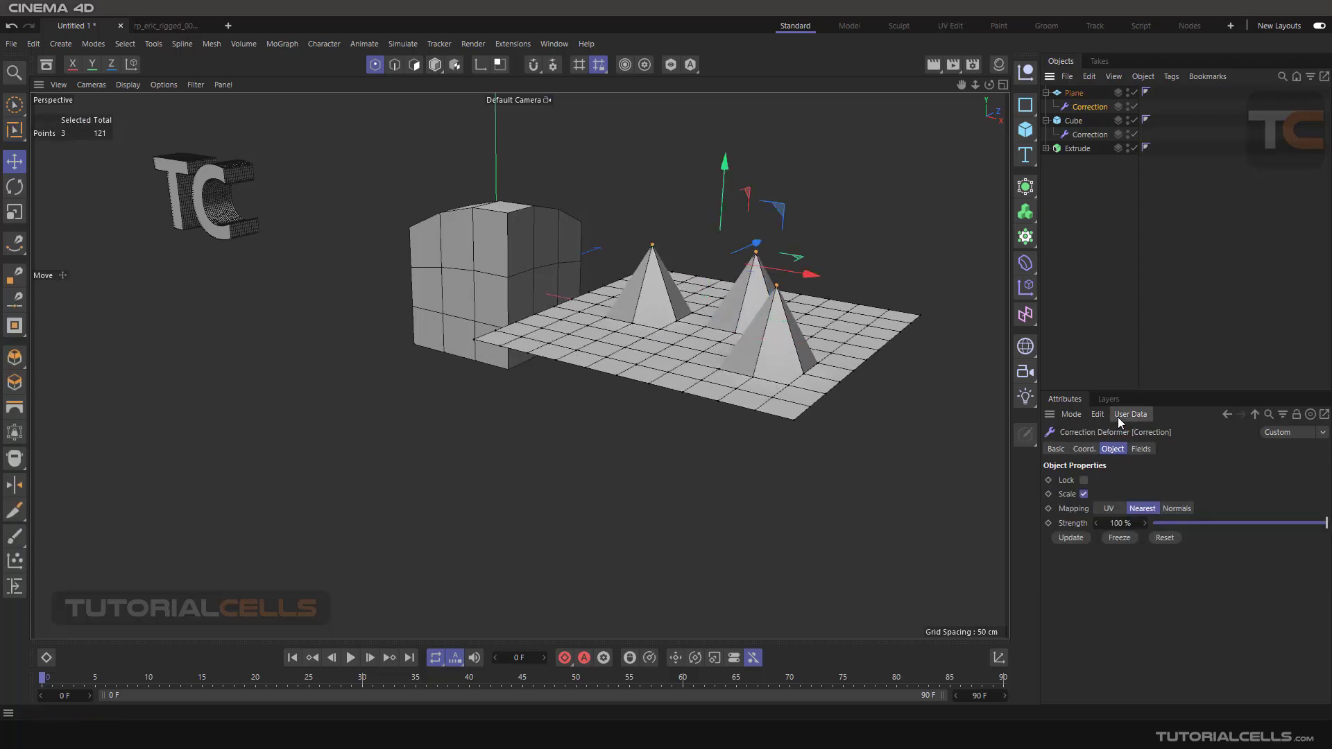
scroll(508, 292, "down", 3)
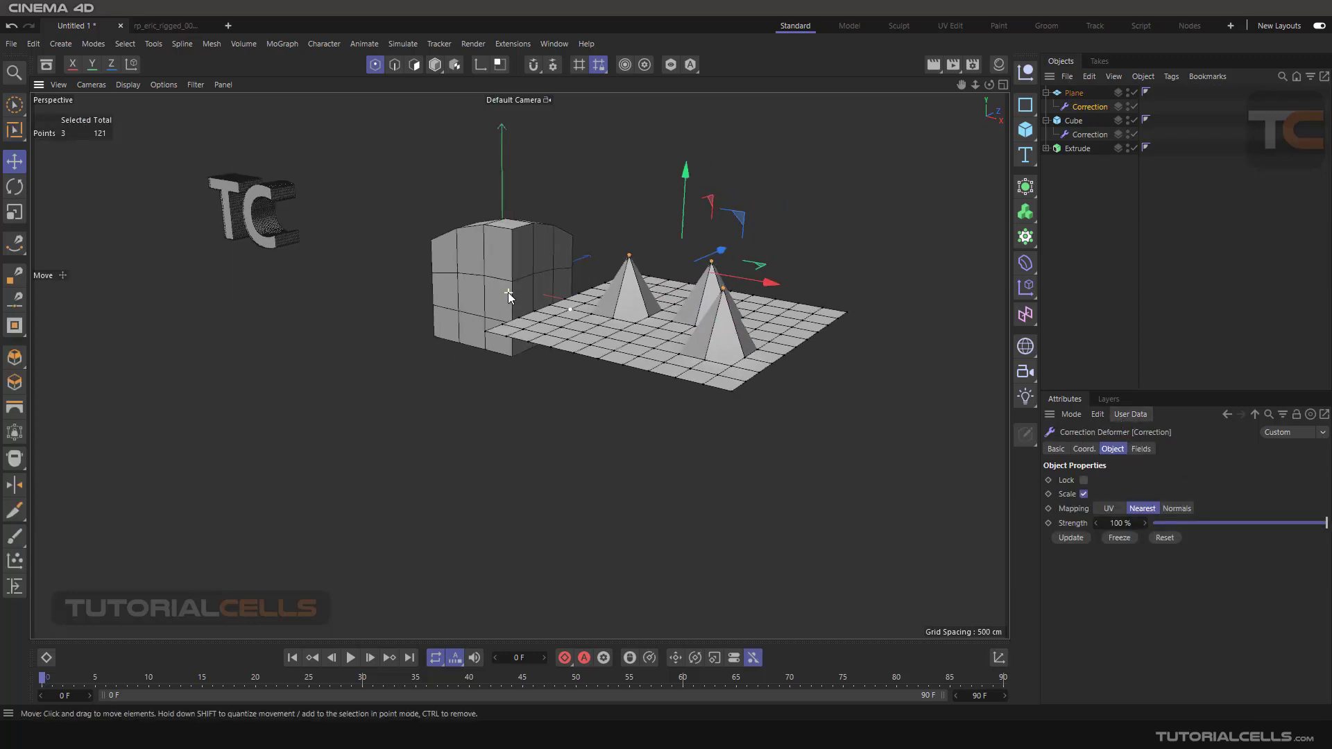
Switch to the rigged character document and examine the elbow of its left arm
left_click(149, 23)
mouse_move(723, 360)
left_mouse_down("alt")
mouse_move(637, 319)
mouse_move(714, 320)
left_mouse_up("alt")
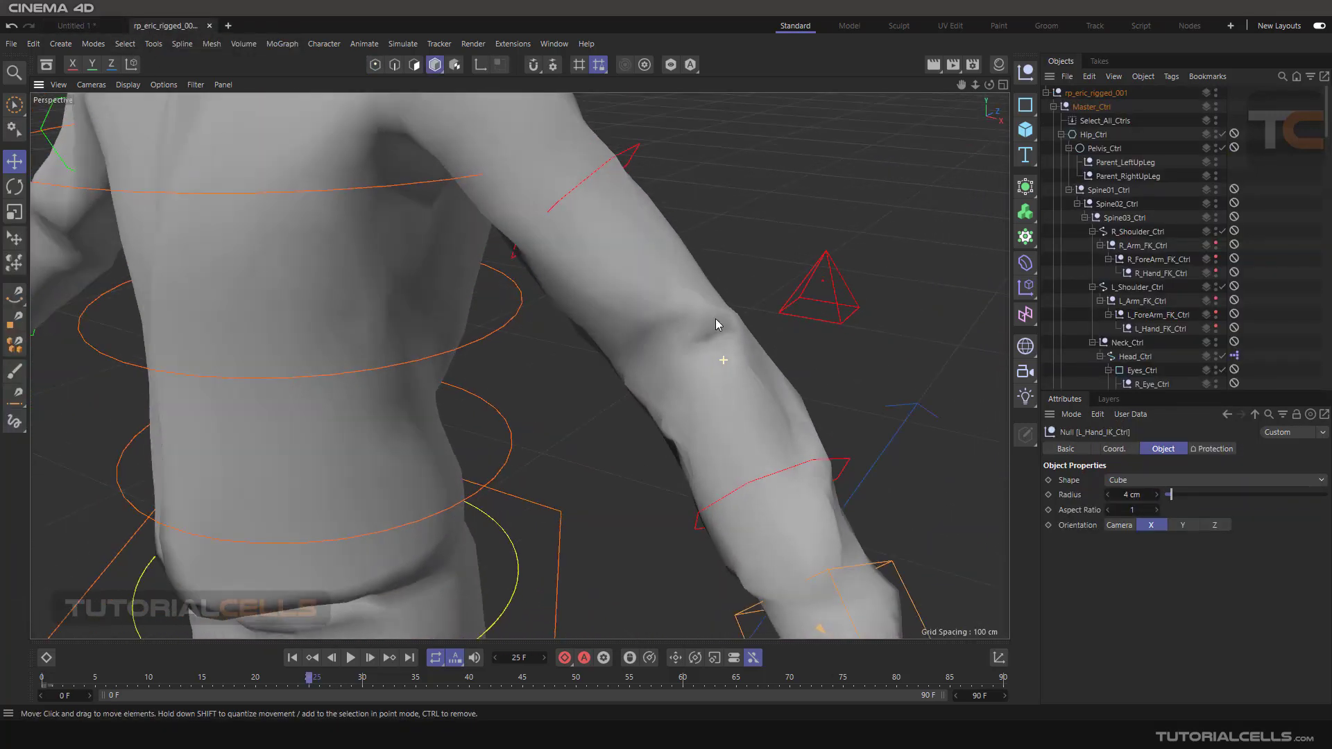
scroll(709, 334, "down", 5)
scroll(713, 353, "up", 5)
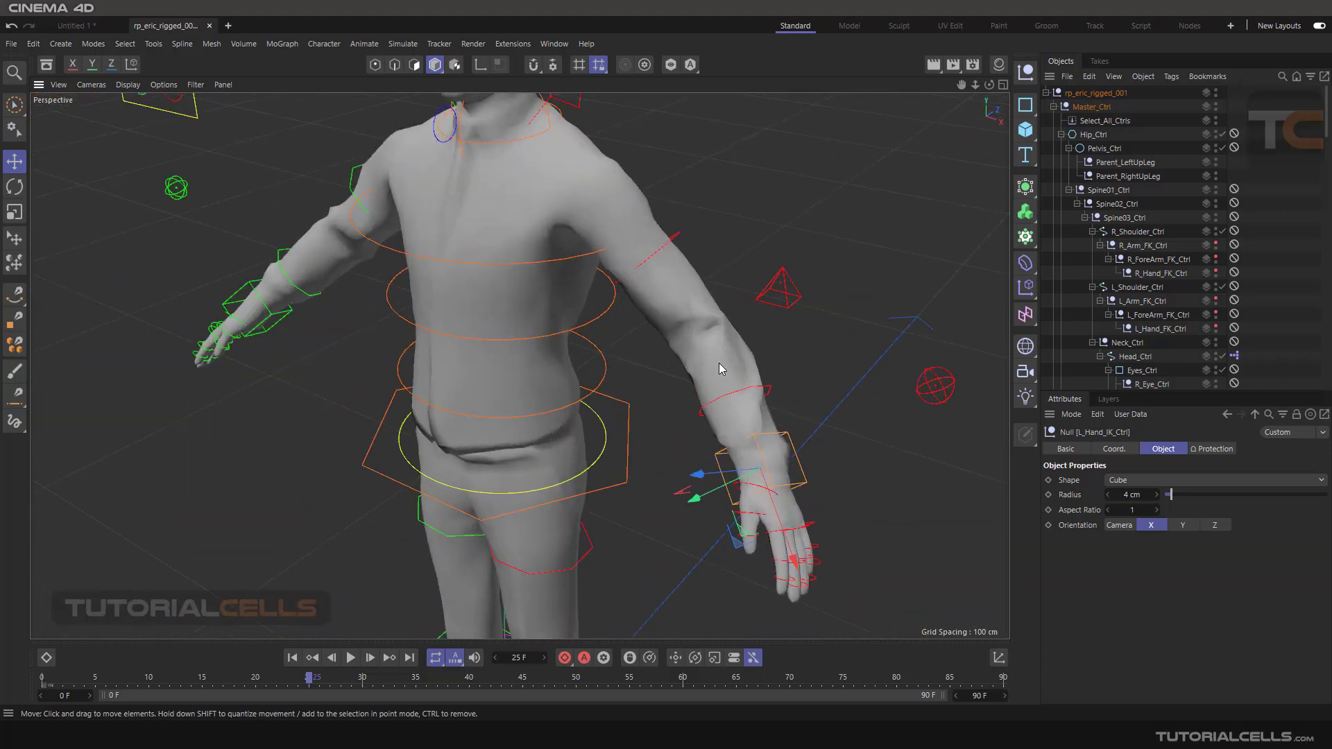
Try moving the L_Hand_IK_Ctrl control inward to bend the left arm and examine the elbow crease
left_click_drag(737, 501, 676, 465)
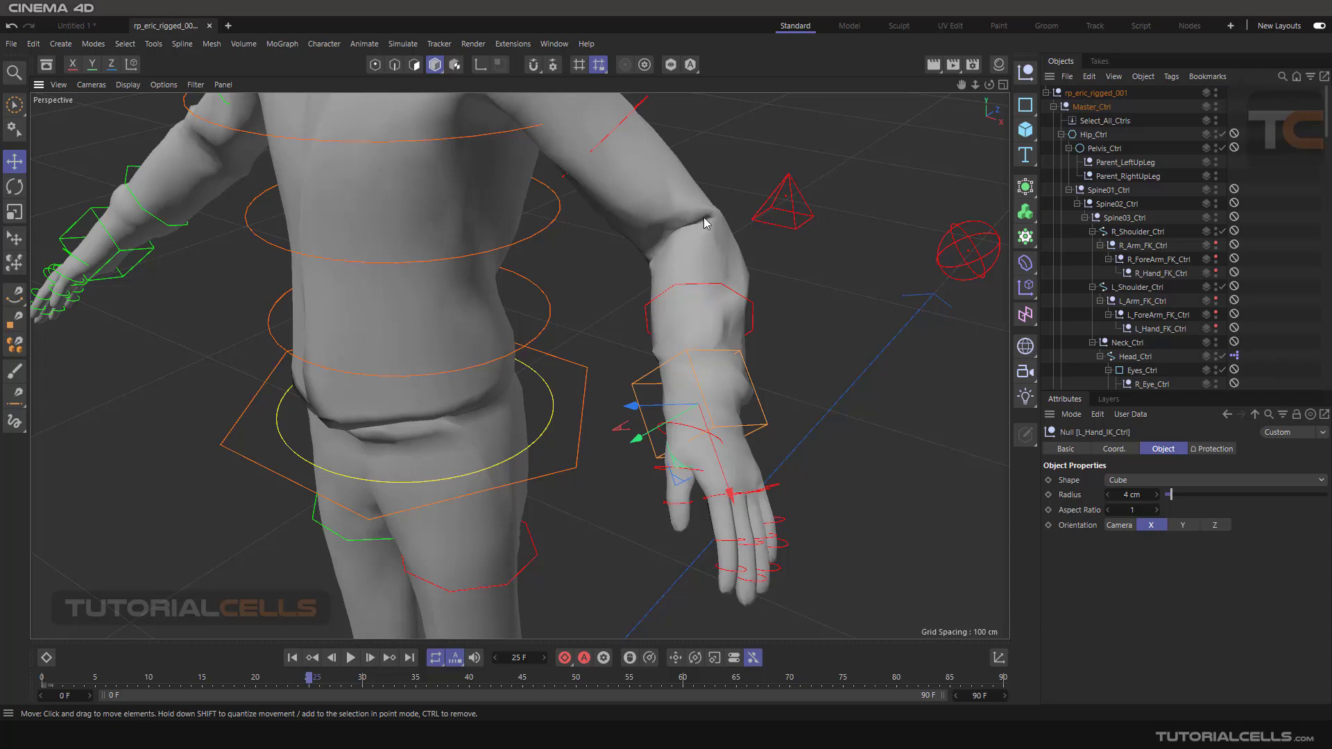
left_click_drag(727, 221, 684, 214, "alt")
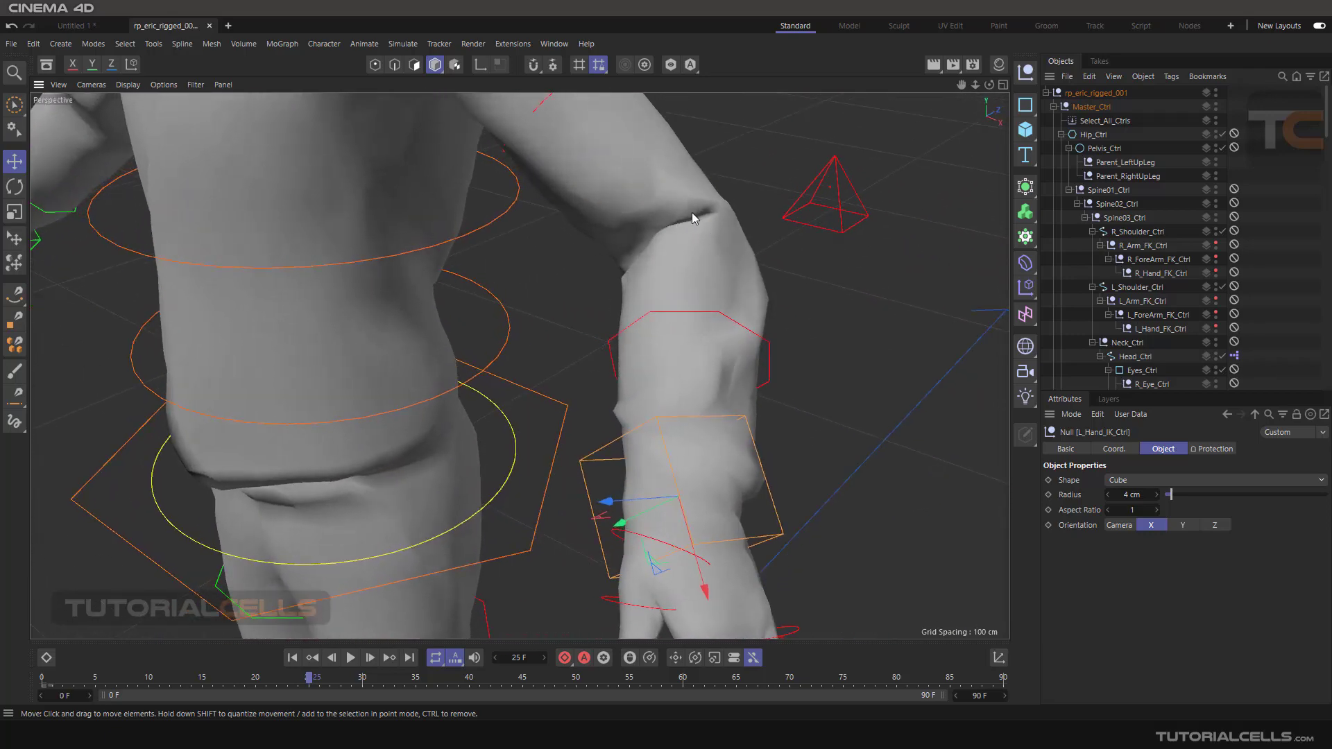
left_click_drag(669, 335, 619, 442, "alt")
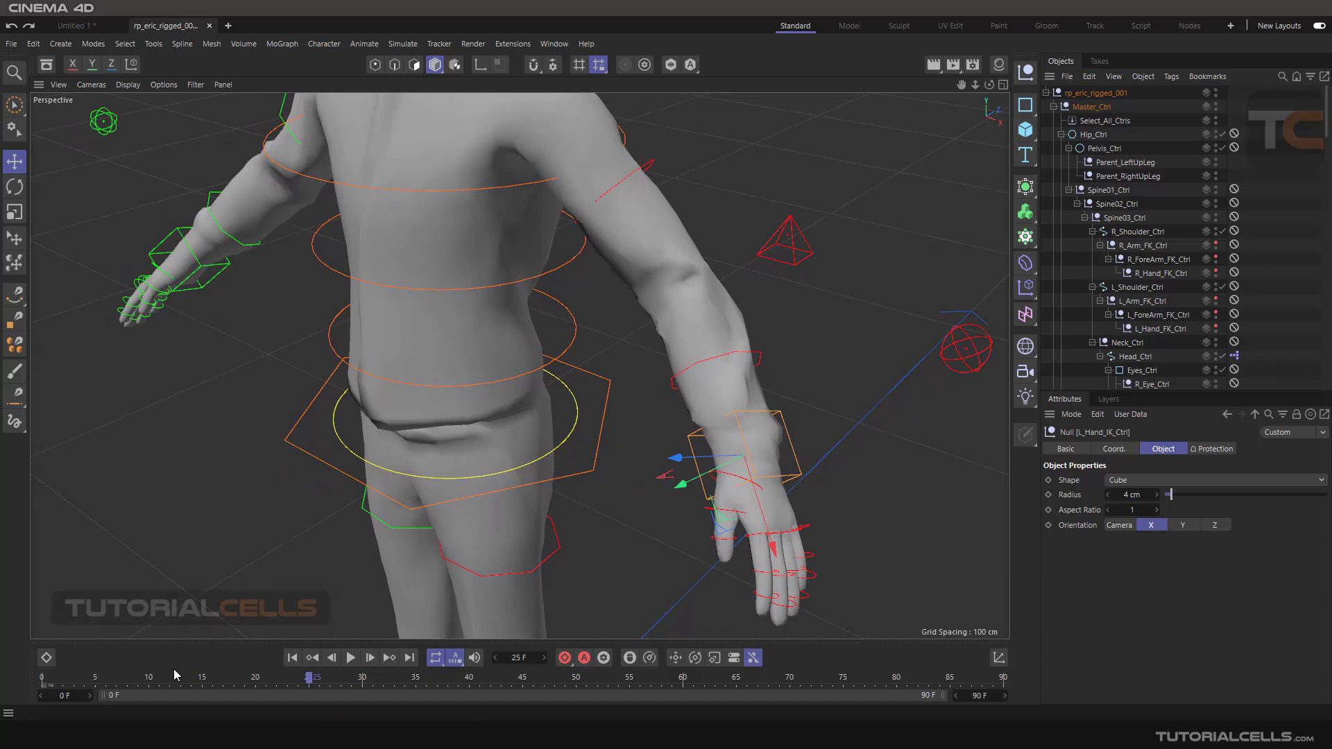
left_click(566, 658)
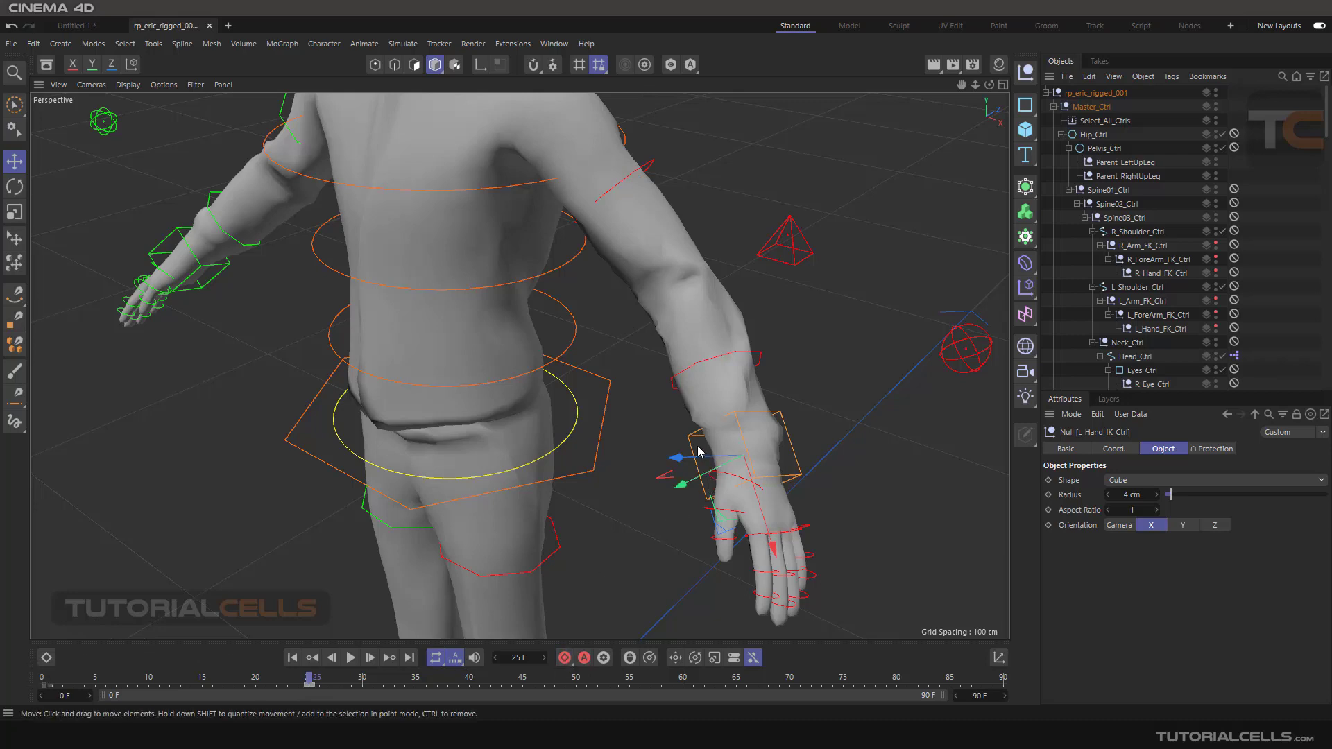
left_click_drag(706, 479, 718, 520)
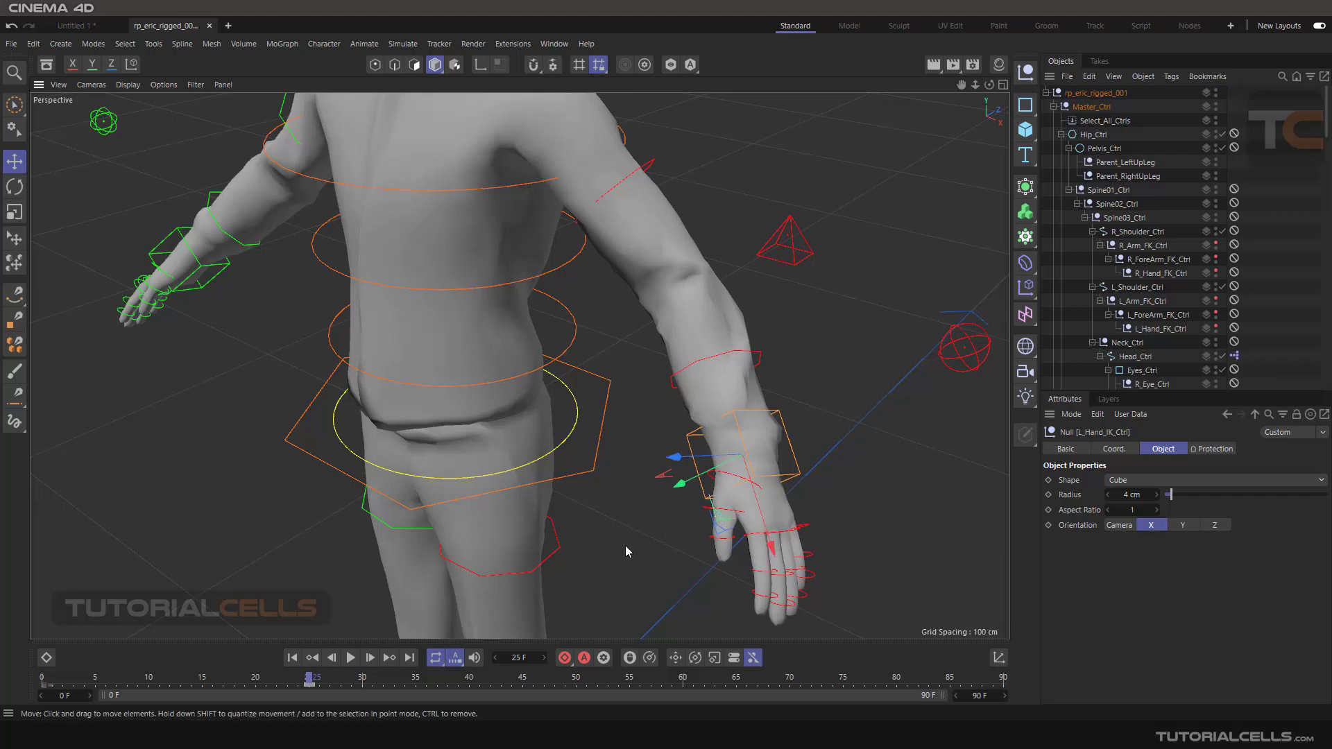
left_click(566, 659)
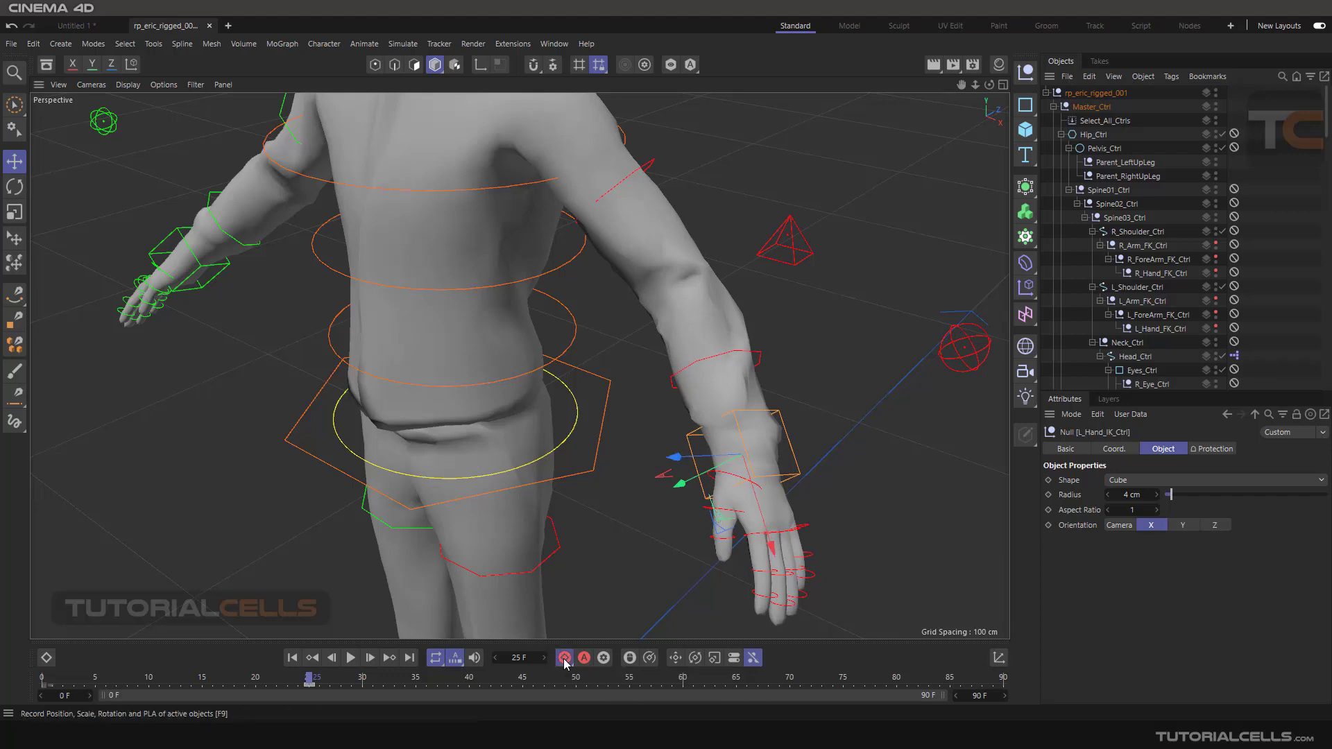
left_click(309, 685)
left_click(310, 689)
Keyframe the left hand IK control in its rest pose at frame 0 and moved inward with the elbow bent at frame 25
left_click_drag(309, 684, 41, 679)
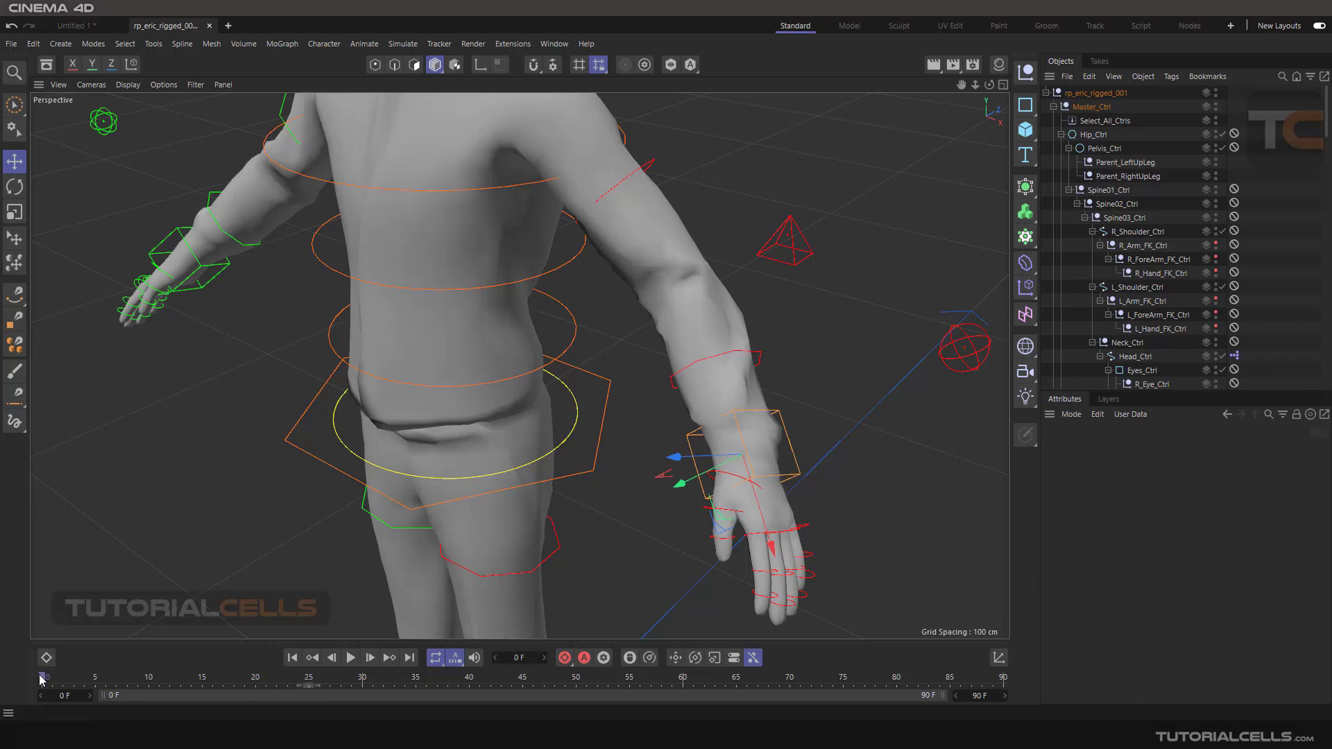
left_click(568, 657)
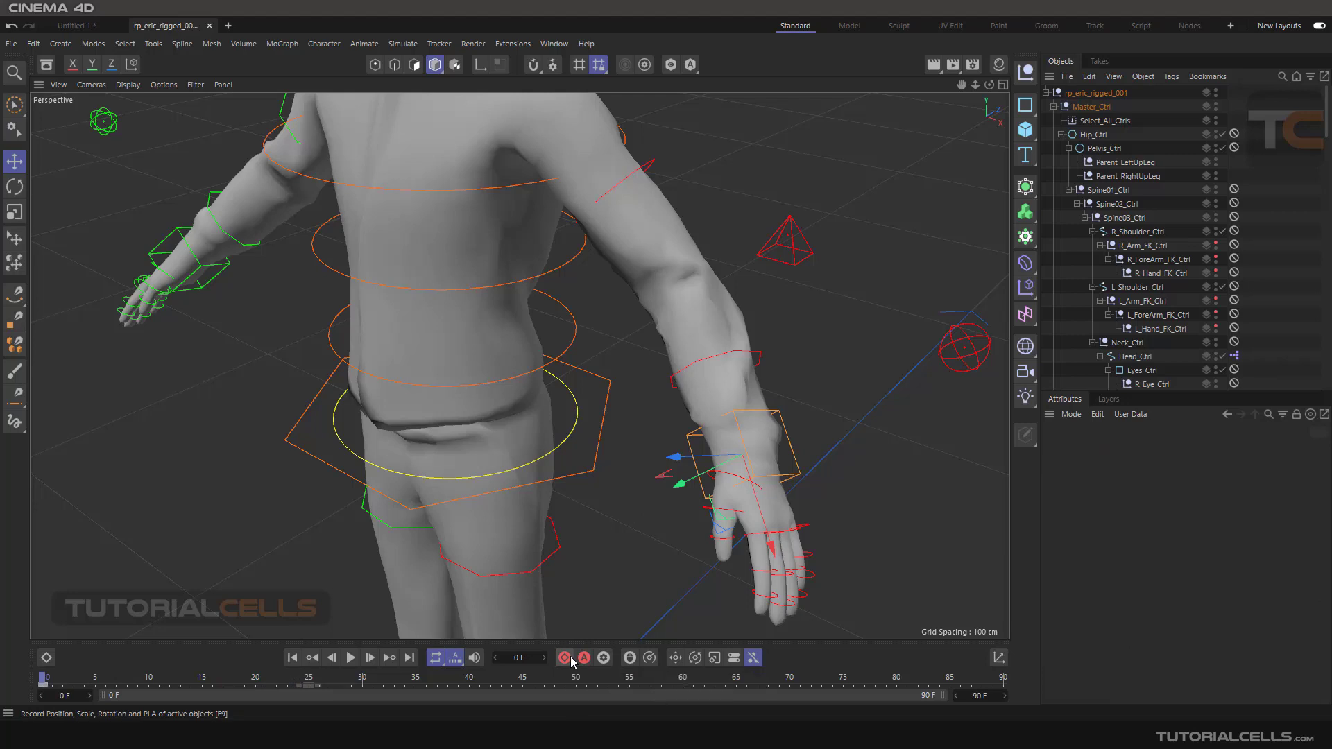
left_click_drag(40, 680, 309, 686)
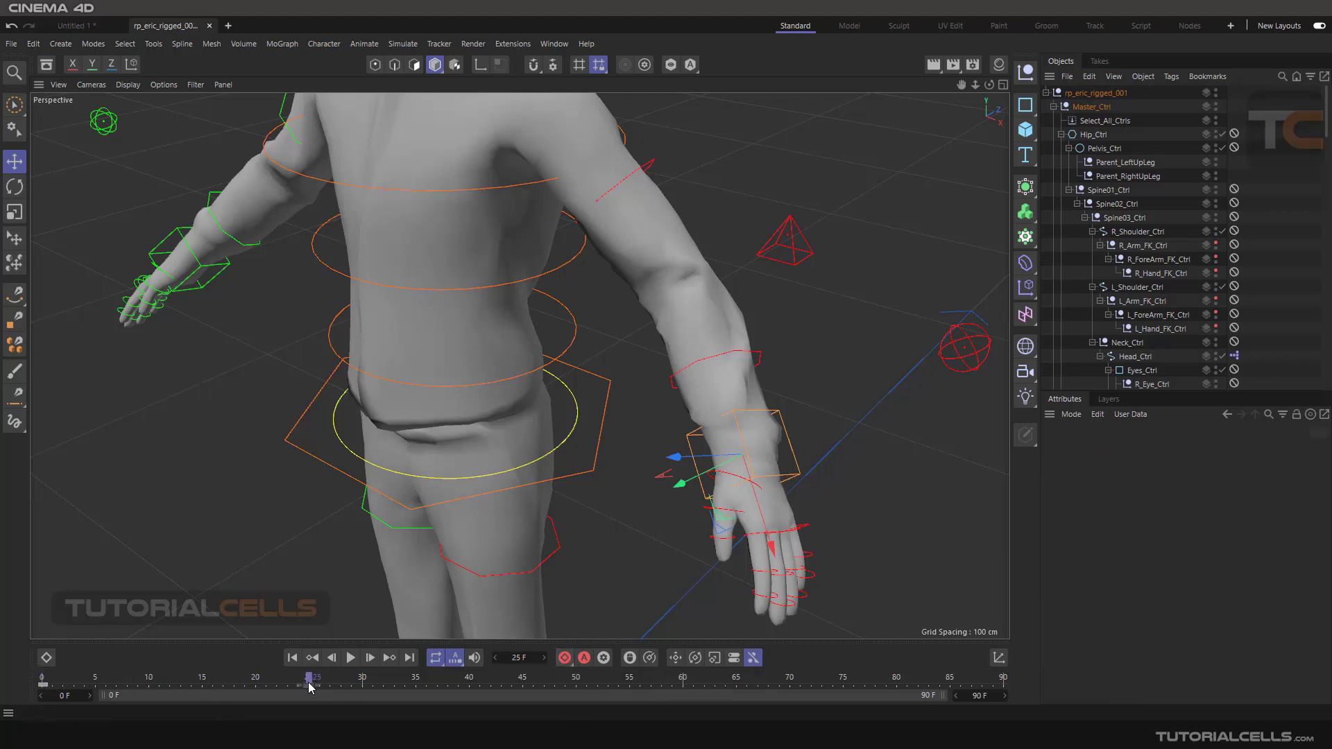
left_click_drag(725, 522, 677, 501)
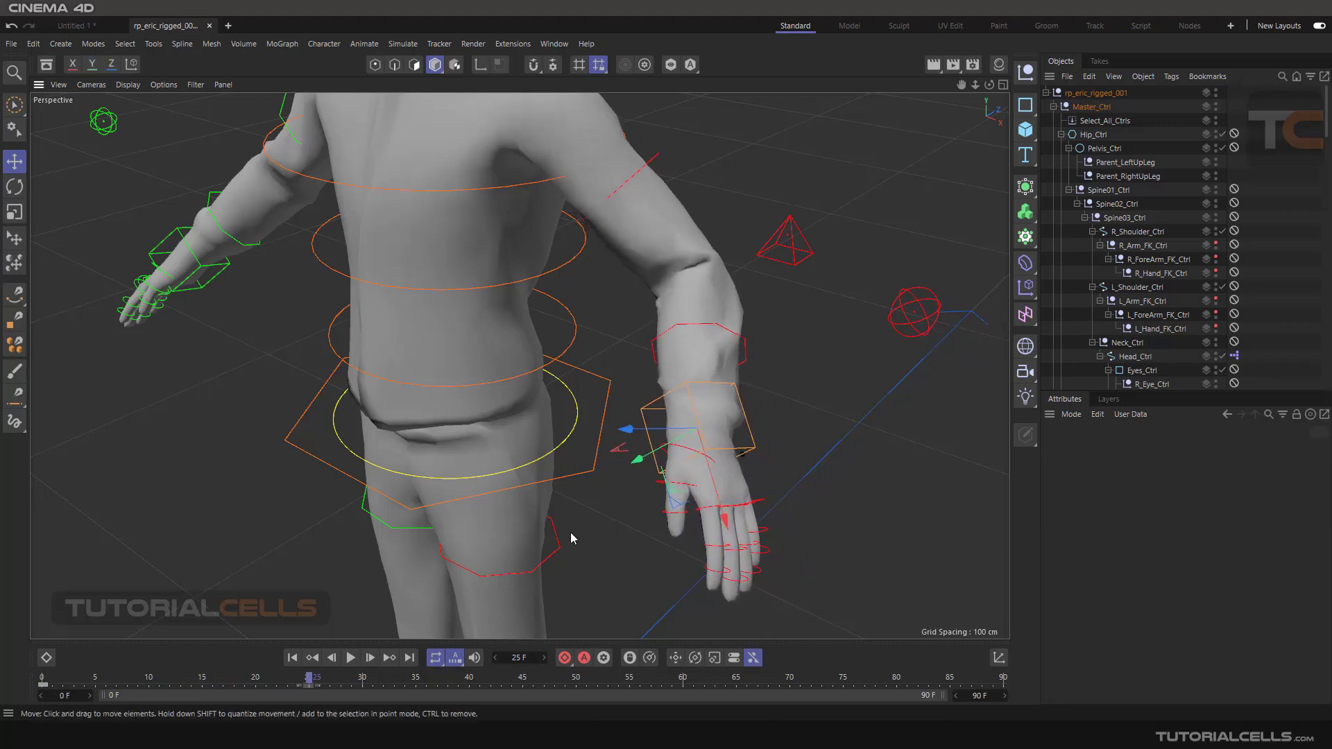
left_click(565, 658)
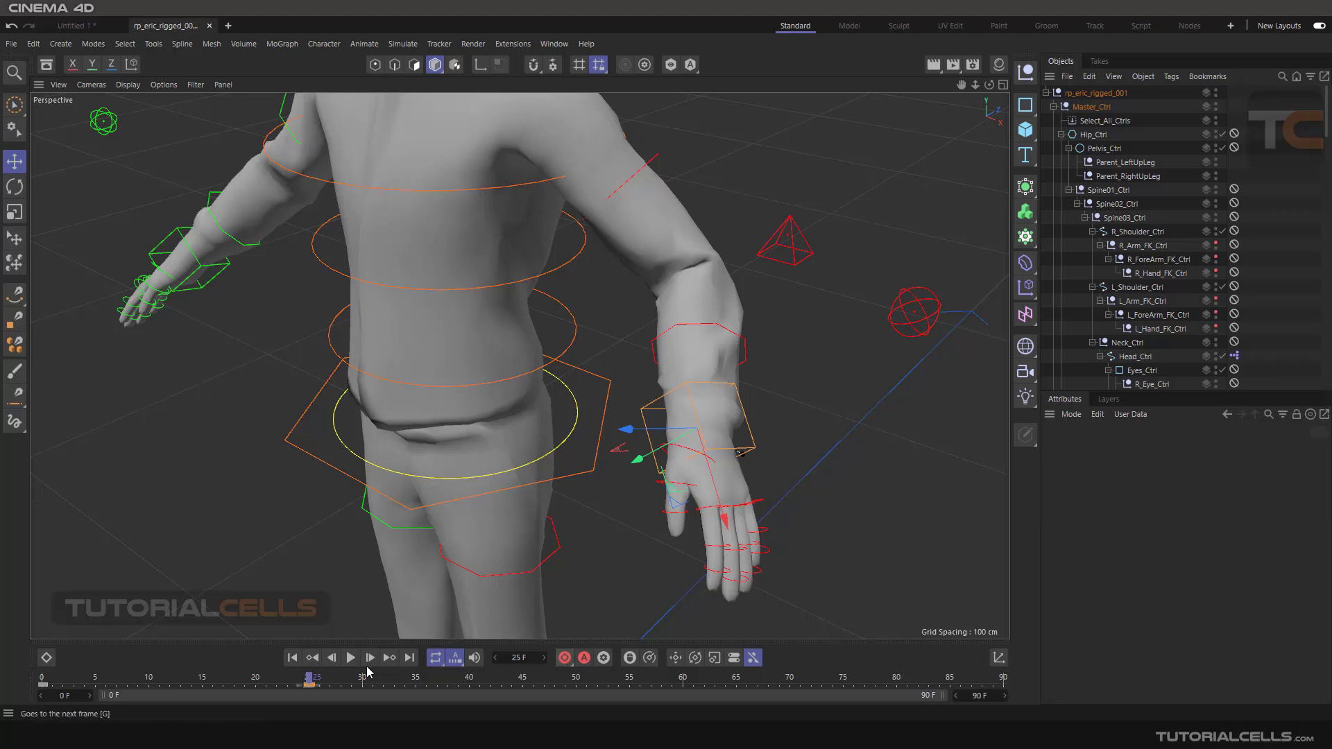
left_click_drag(310, 684, 30, 661)
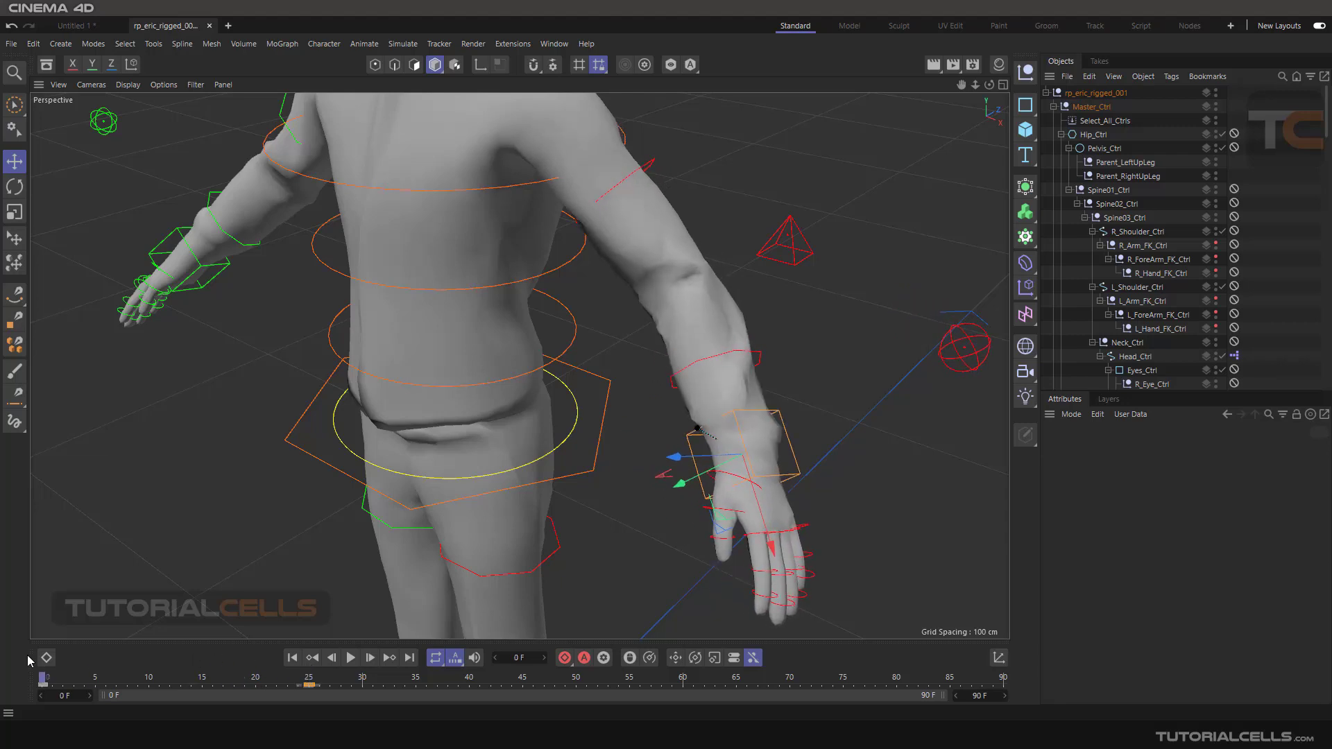
Select the rp_eric_rigged_001_geo mesh and go to frame 25 for a close view of the bent left elbow
scroll(1123, 247, "down", 15)
scroll(1122, 246, "down", 10)
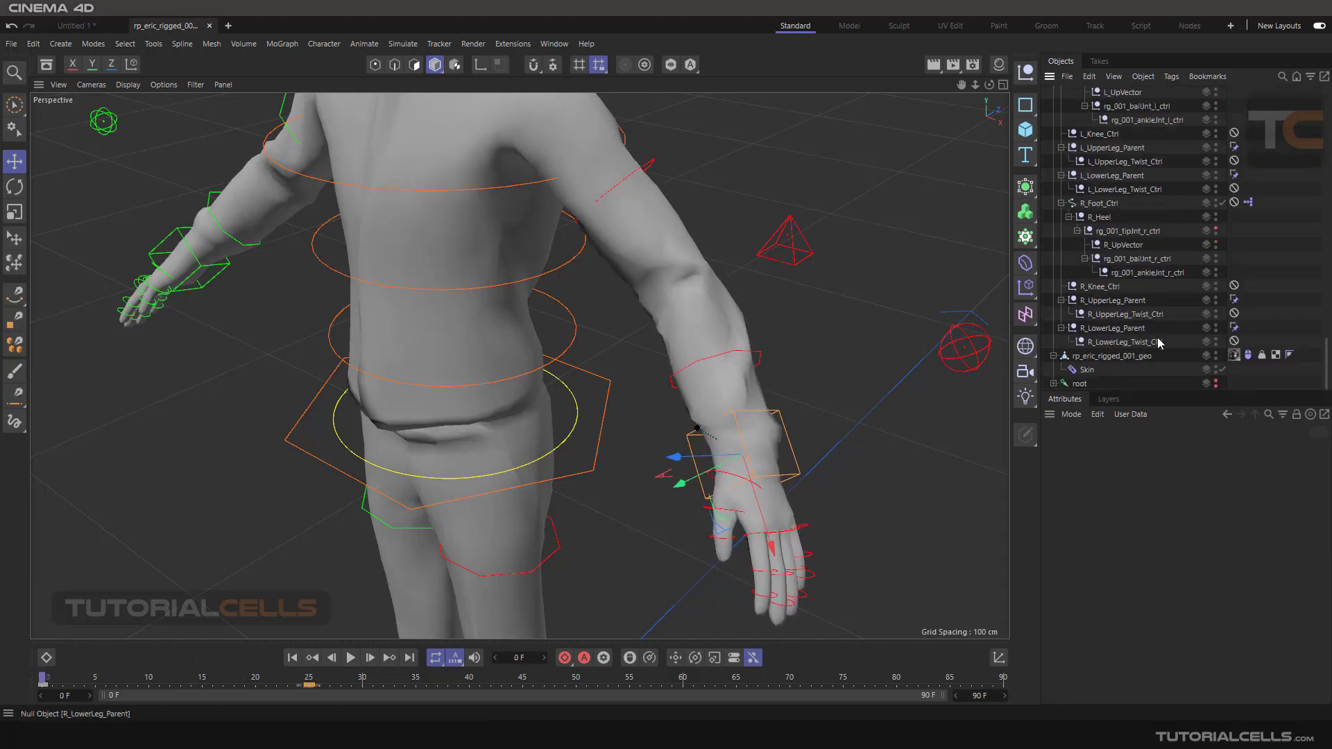
left_click(1117, 356)
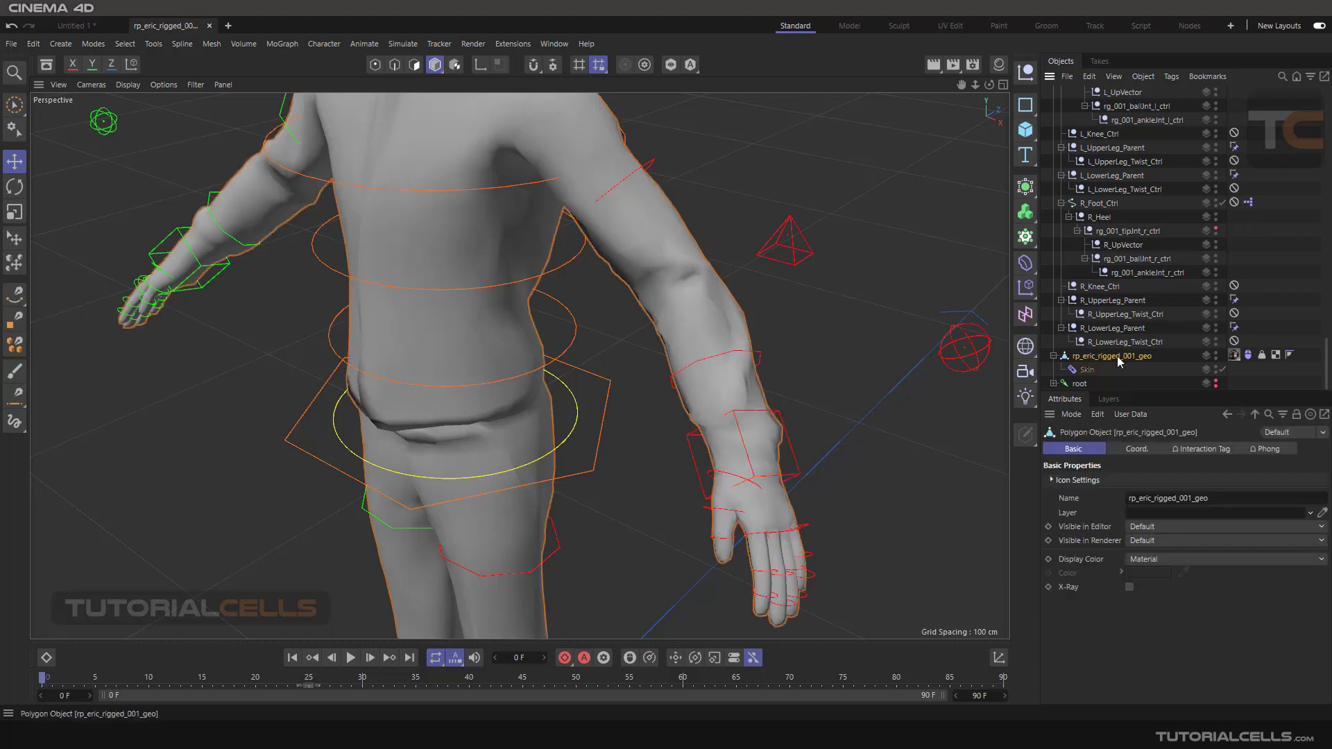
scroll(701, 286, "up", 5)
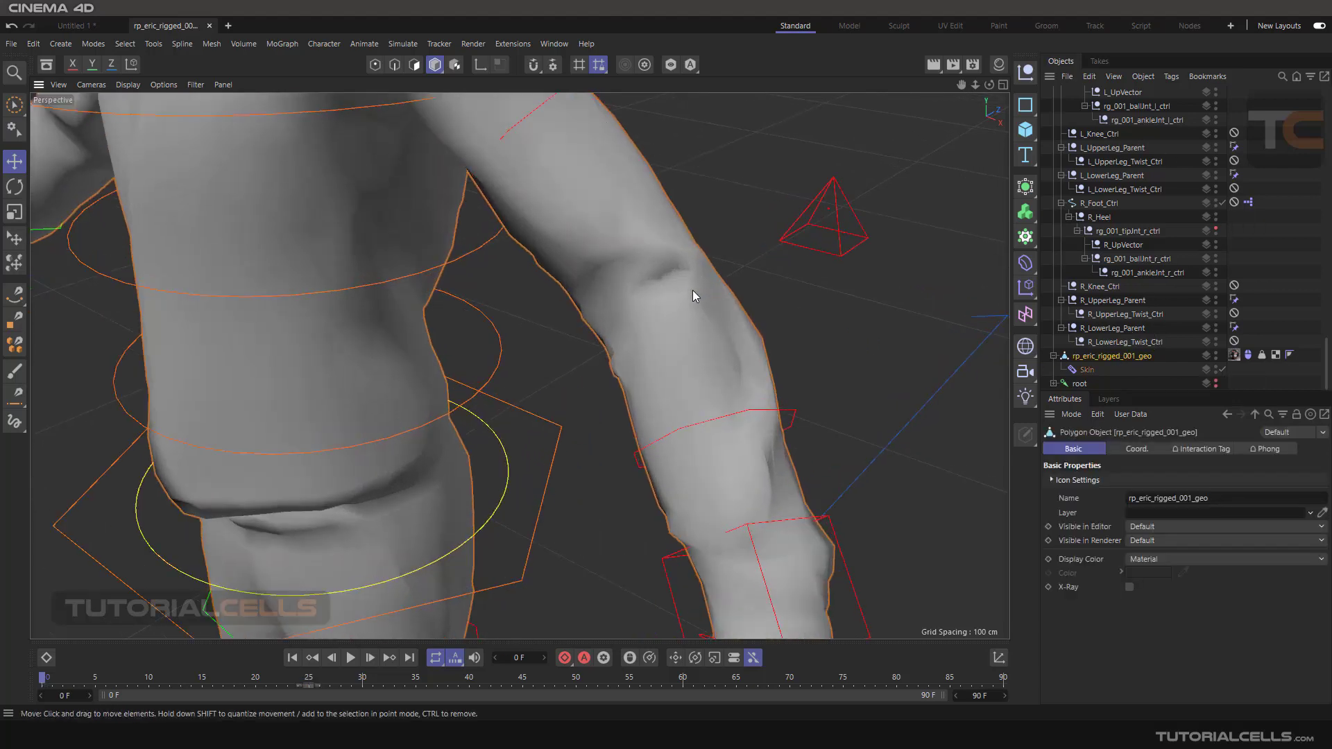
middle_click_drag(694, 290, 648, 318, "alt")
left_click_drag(44, 681, 309, 679)
scroll(663, 260, "up", 2)
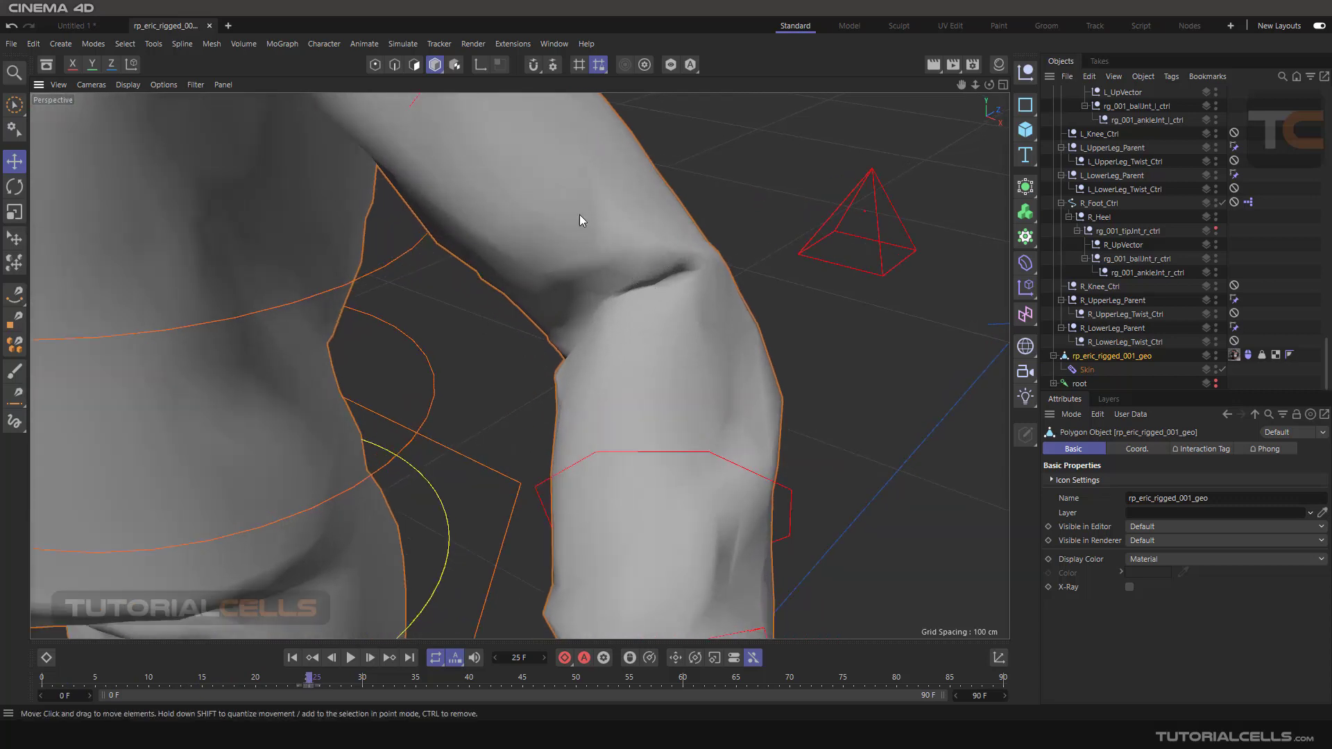
In point mode, add a Correction deformer to the body mesh and place it below the Skin deformer
left_click(376, 65)
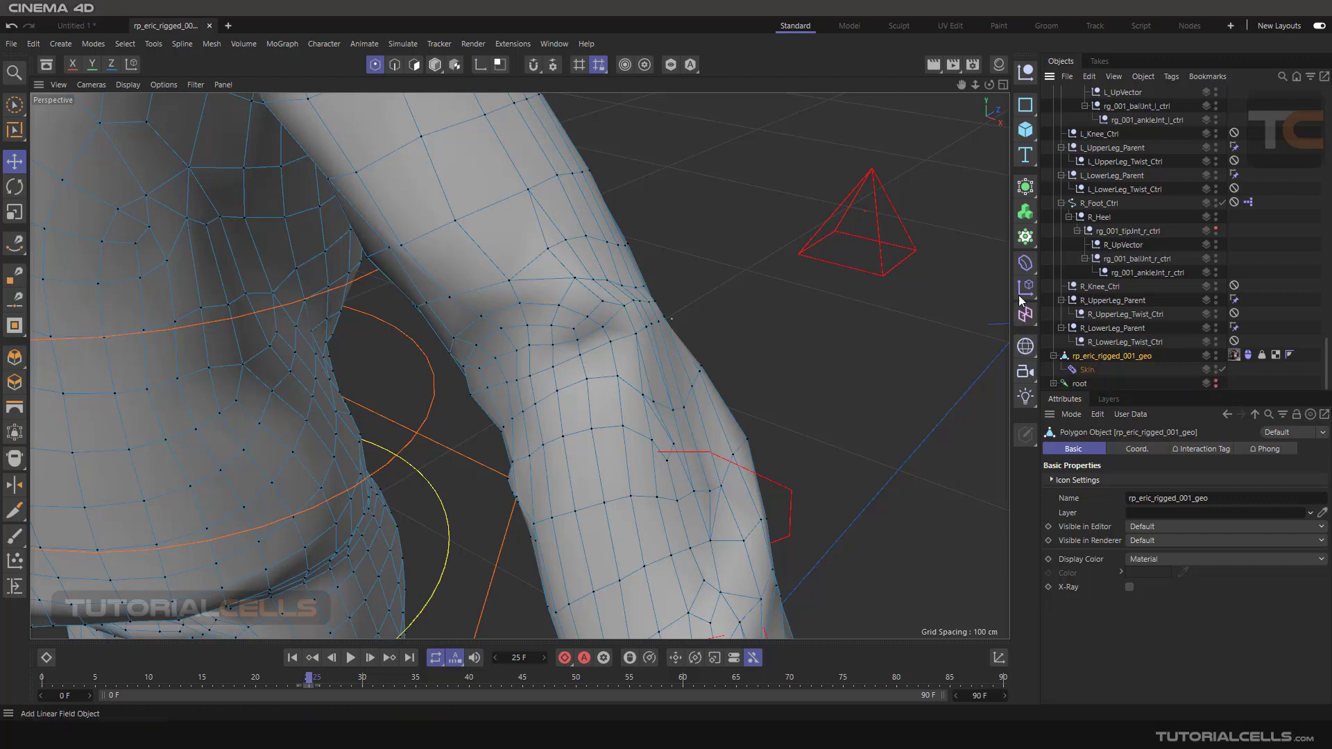
left_click(1026, 262)
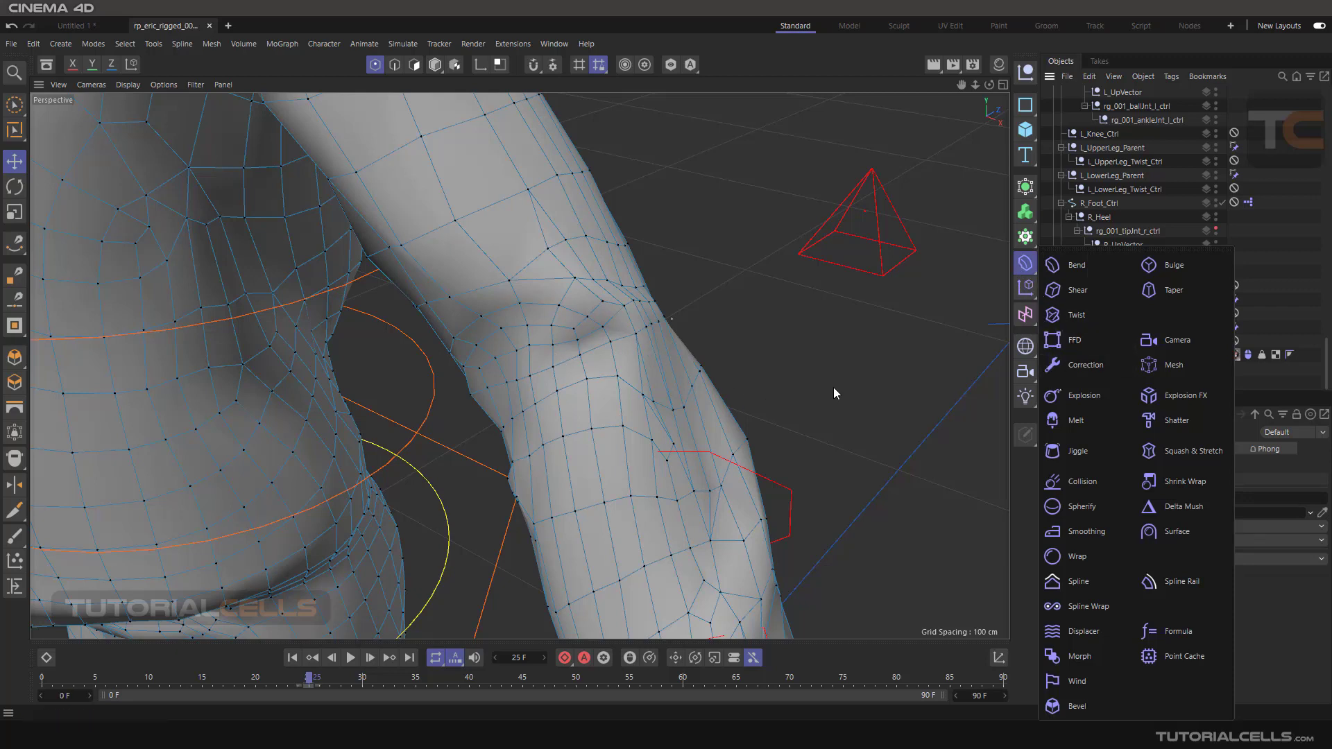
left_click(1092, 371)
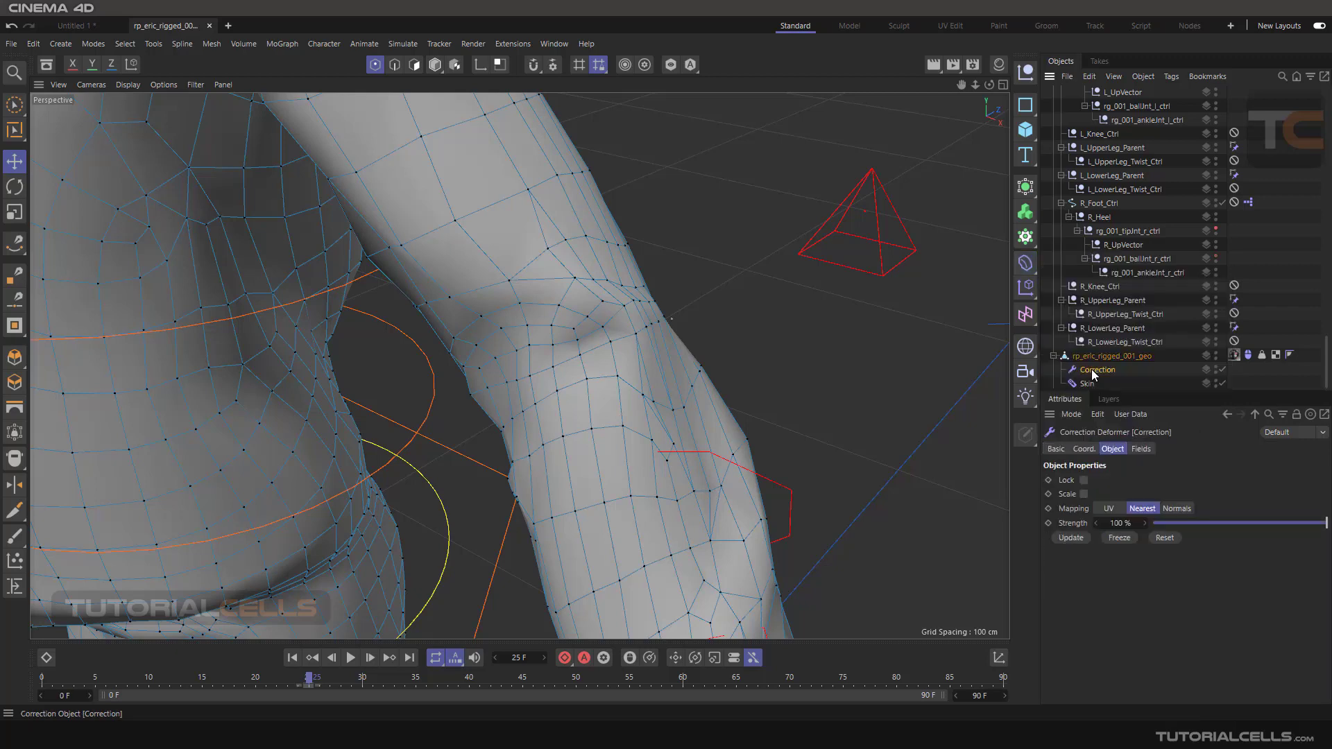
left_click(1085, 385)
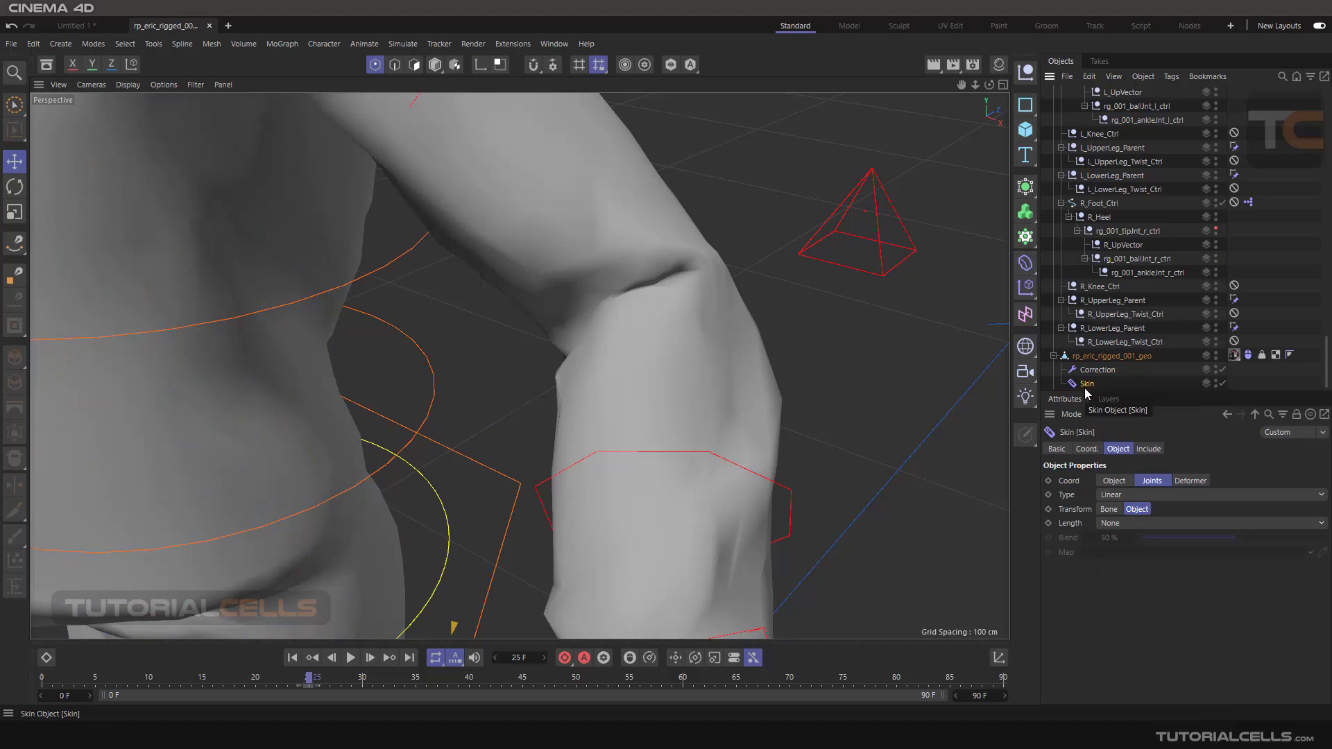
left_click(1095, 372)
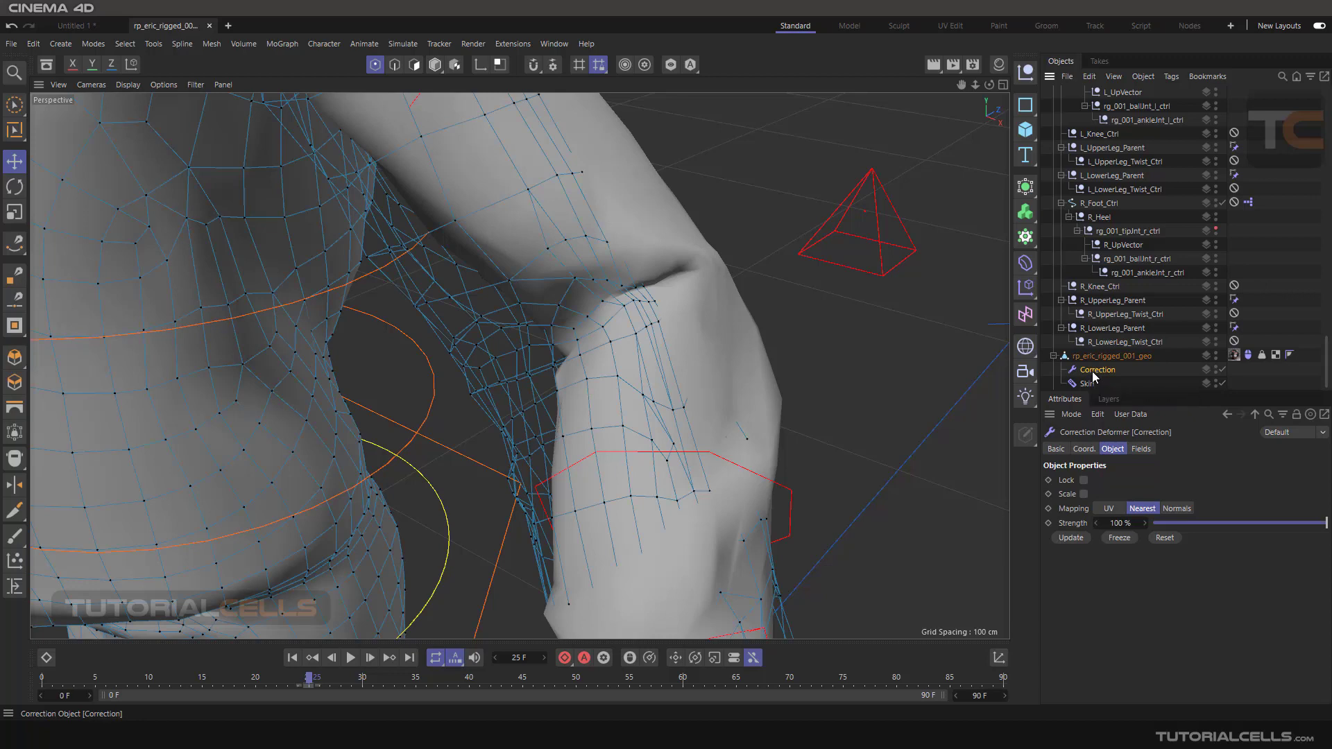
left_click_drag(1094, 372, 1097, 384)
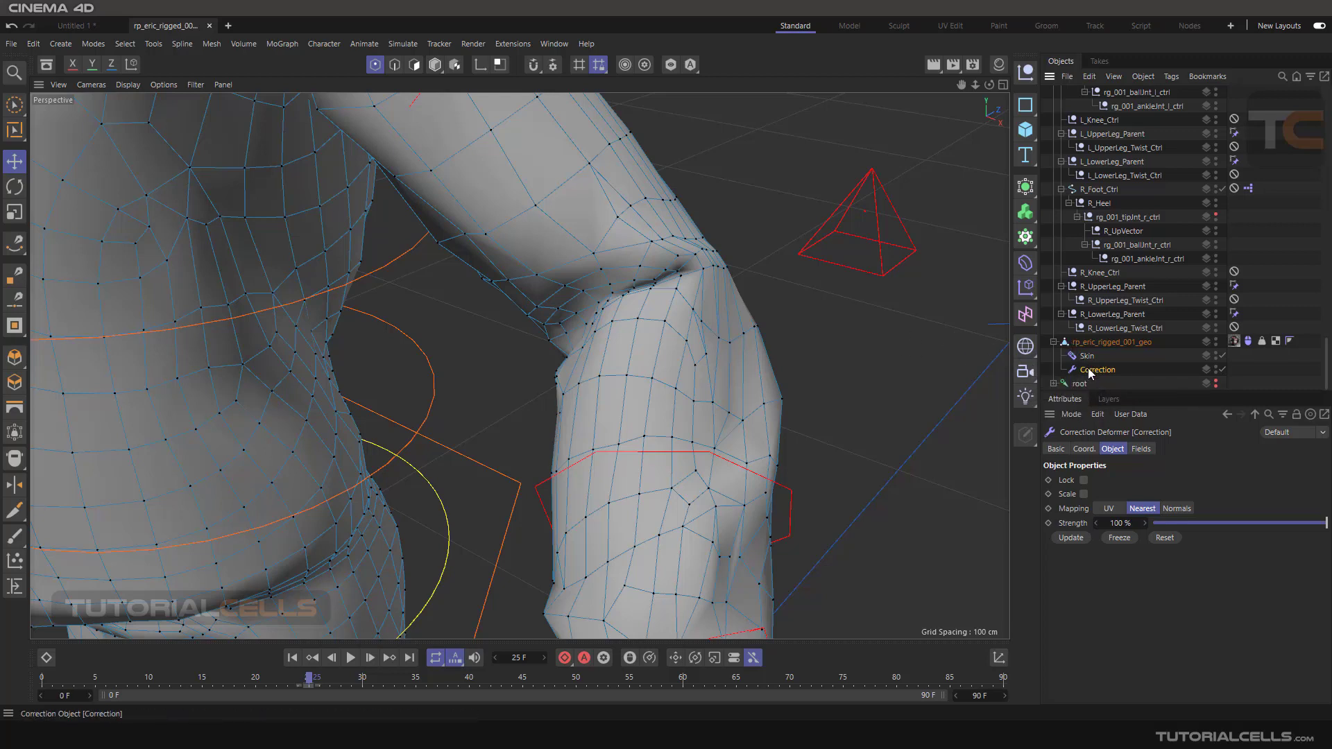
Compare the body mesh's own points with the Correction deformer's points around the bent left elbow
left_click(1092, 344)
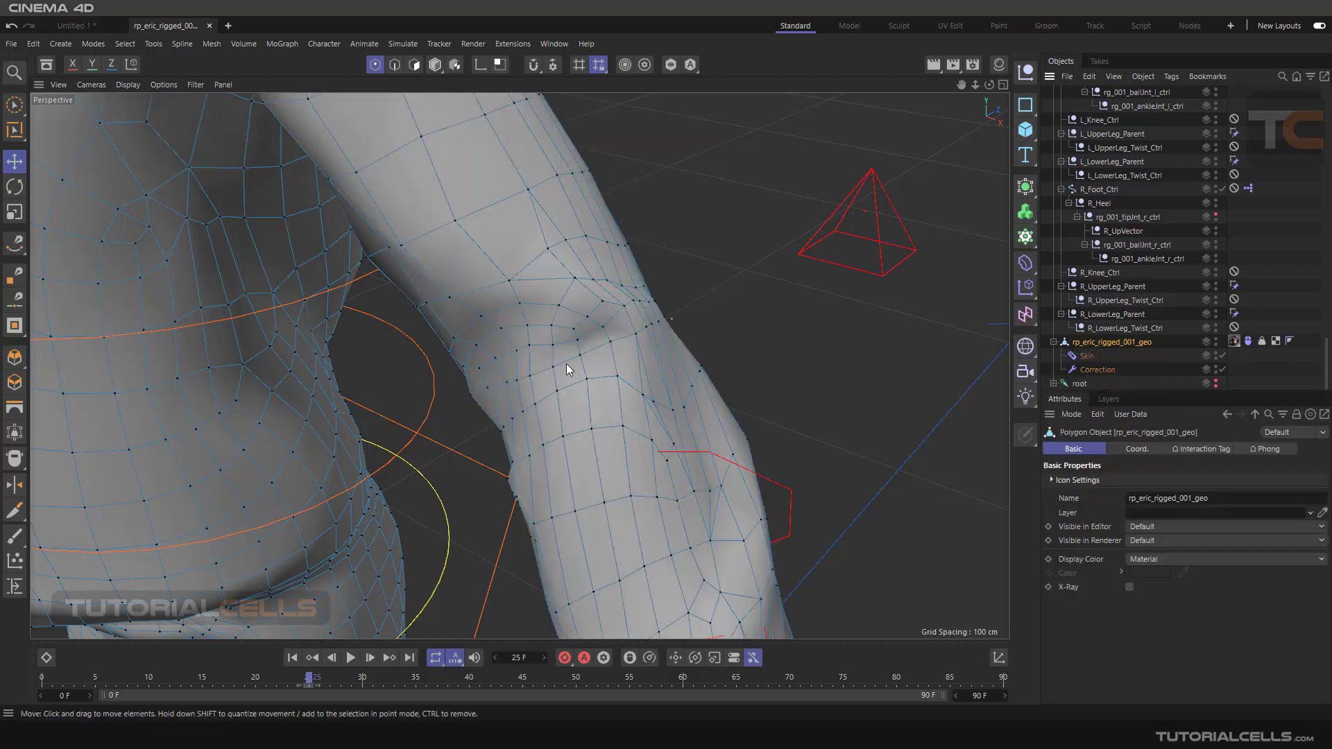
left_click(1096, 369)
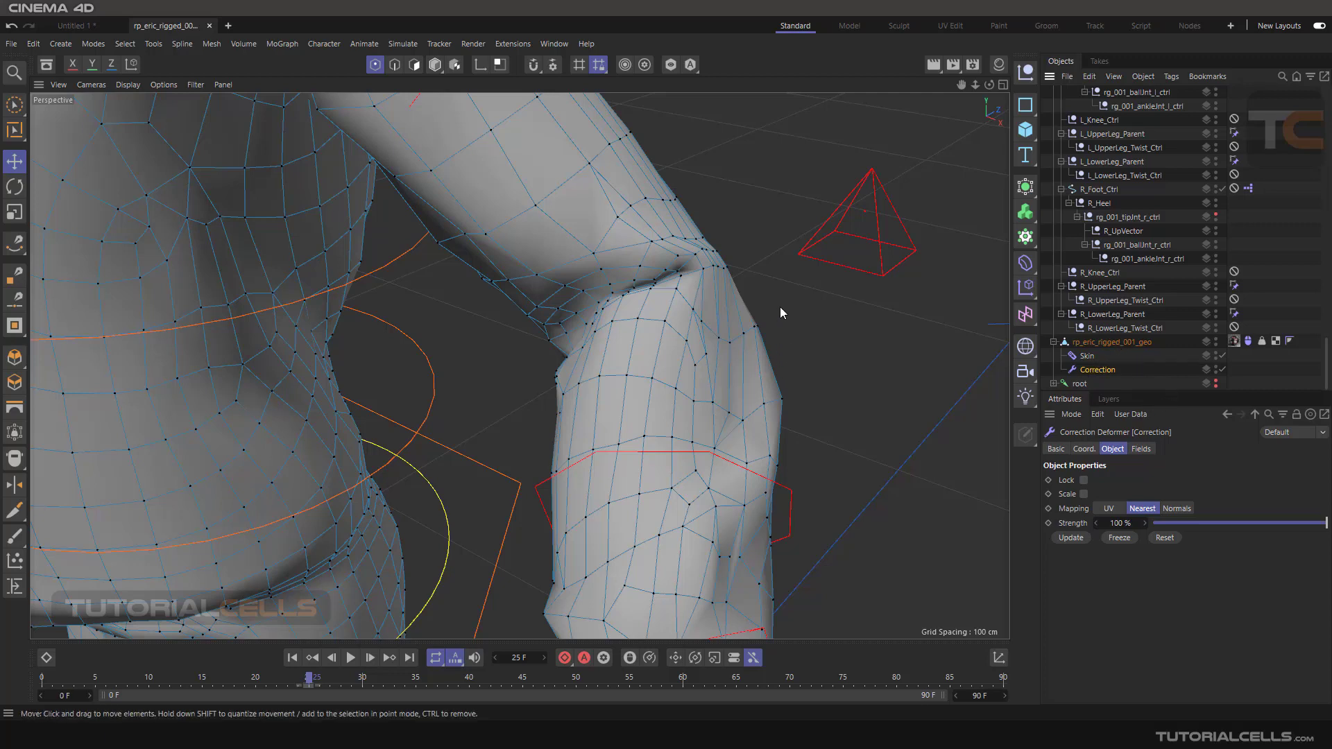
left_click(771, 248)
left_click_drag(772, 249, 686, 261, "alt")
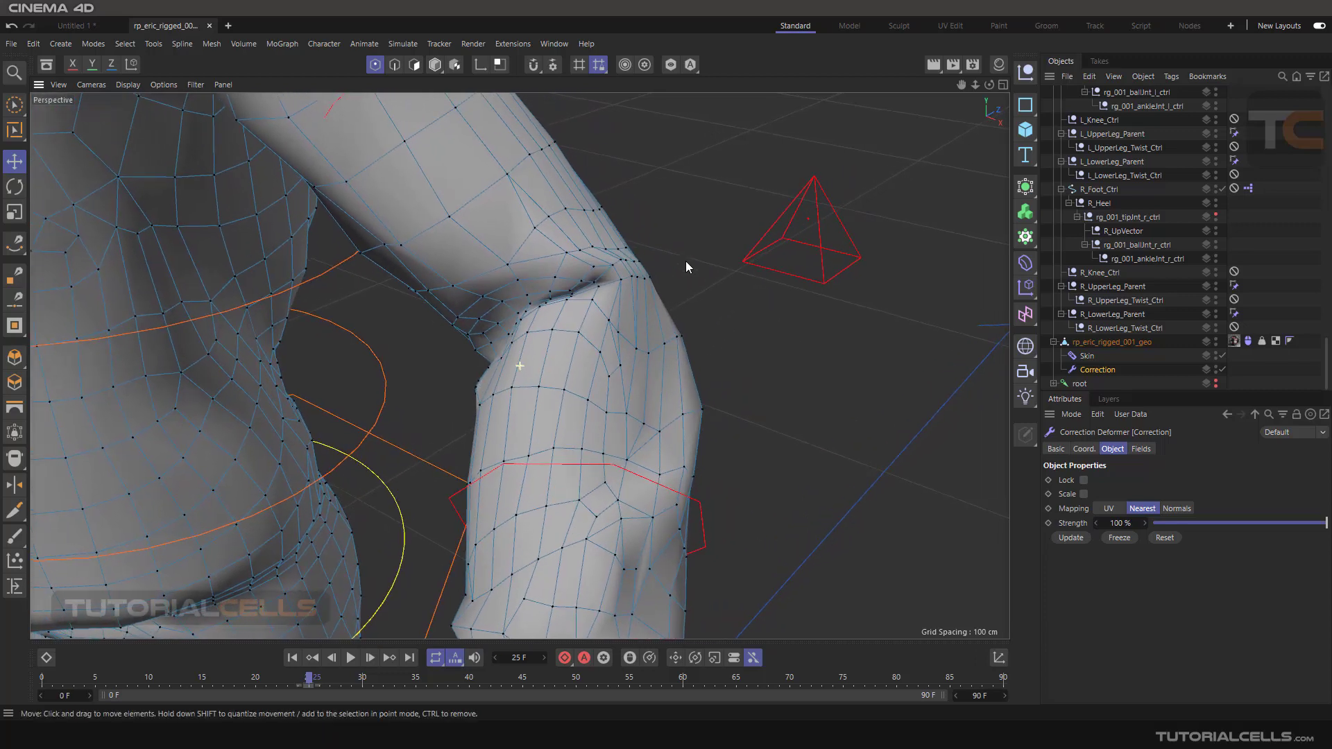
Smooth the Correction deformer's points along the left elbow crease using the Brush in Smooth mode, and return to model mode
right_click(755, 305)
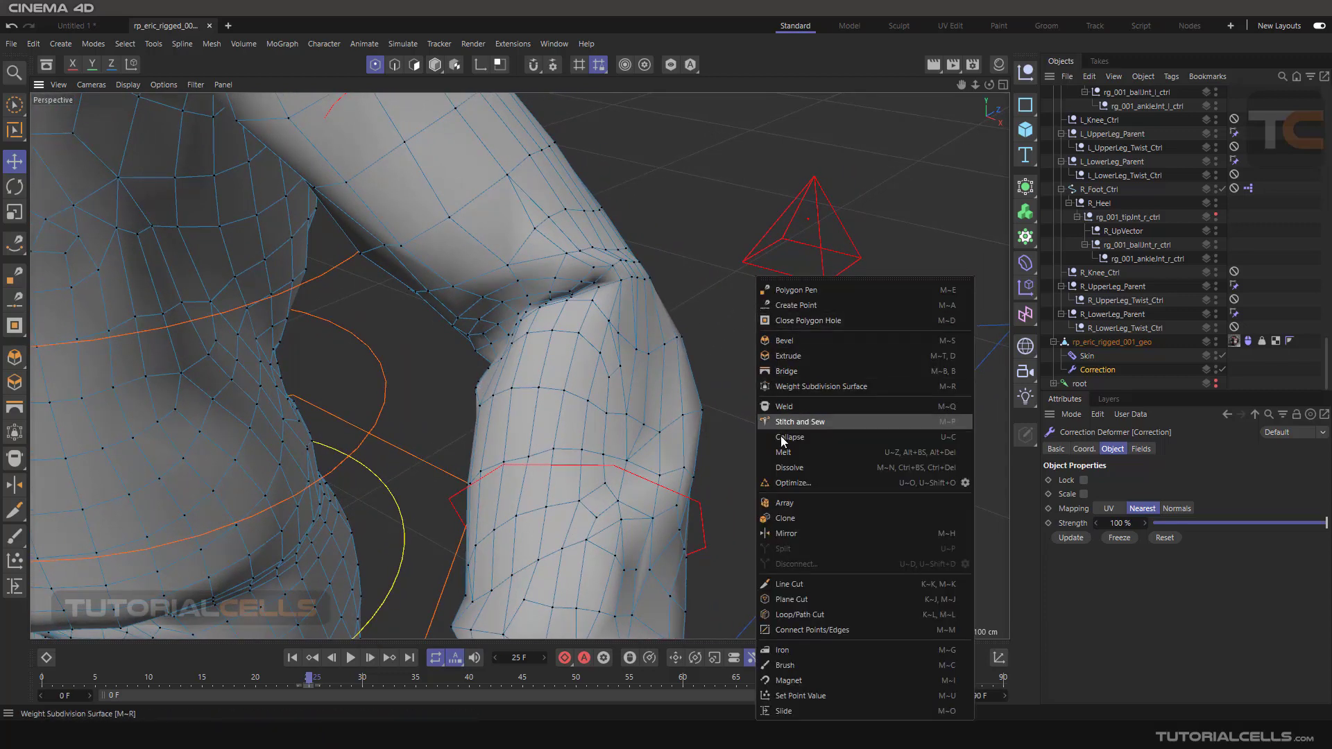
left_click(793, 665)
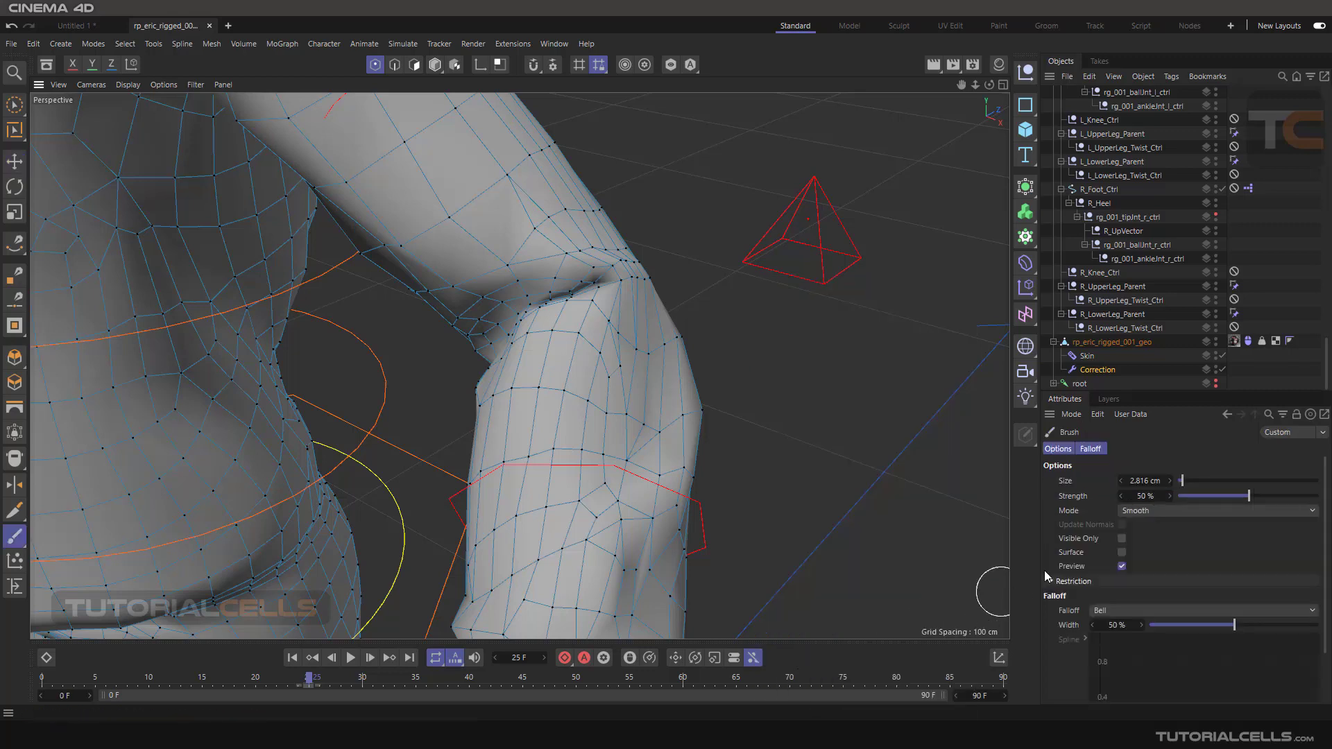
left_click(1134, 511)
left_click(1140, 429)
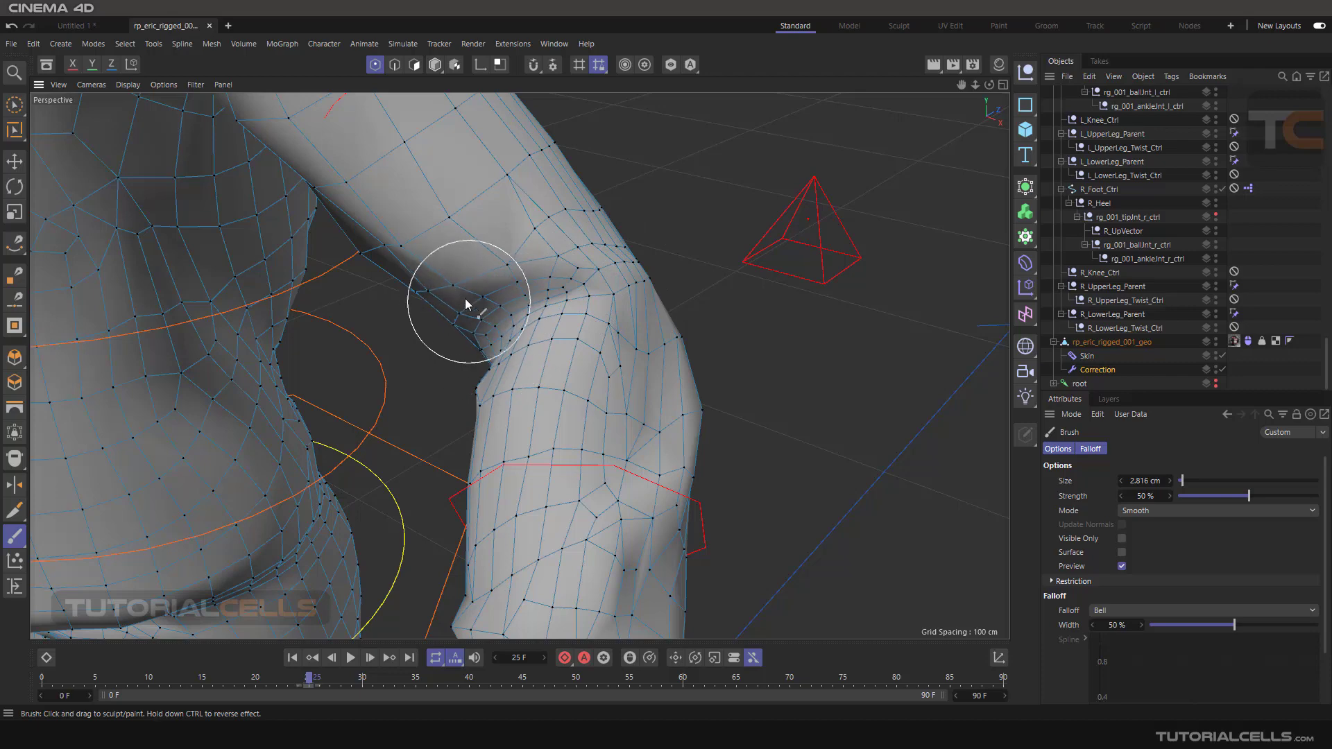
scroll(572, 391, "down", 3)
scroll(238, 232, "down", 5)
left_click_drag(238, 232, 547, 332, "alt")
scroll(530, 324, "up", 6)
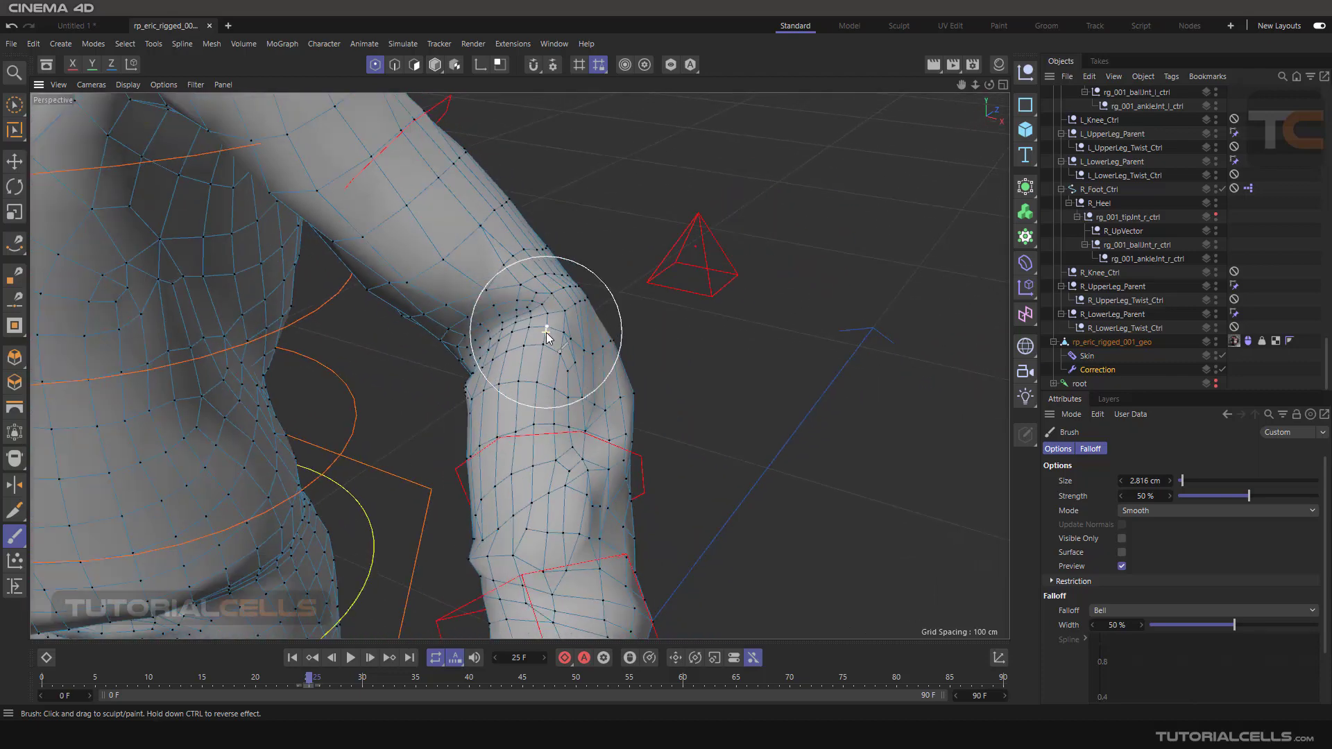
left_click(436, 64)
mouse_move(308, 682)
left_mouse_down()
mouse_move(73, 678)
mouse_move(302, 687)
mouse_move(35, 694)
mouse_move(305, 691)
mouse_move(294, 686)
left_mouse_up()
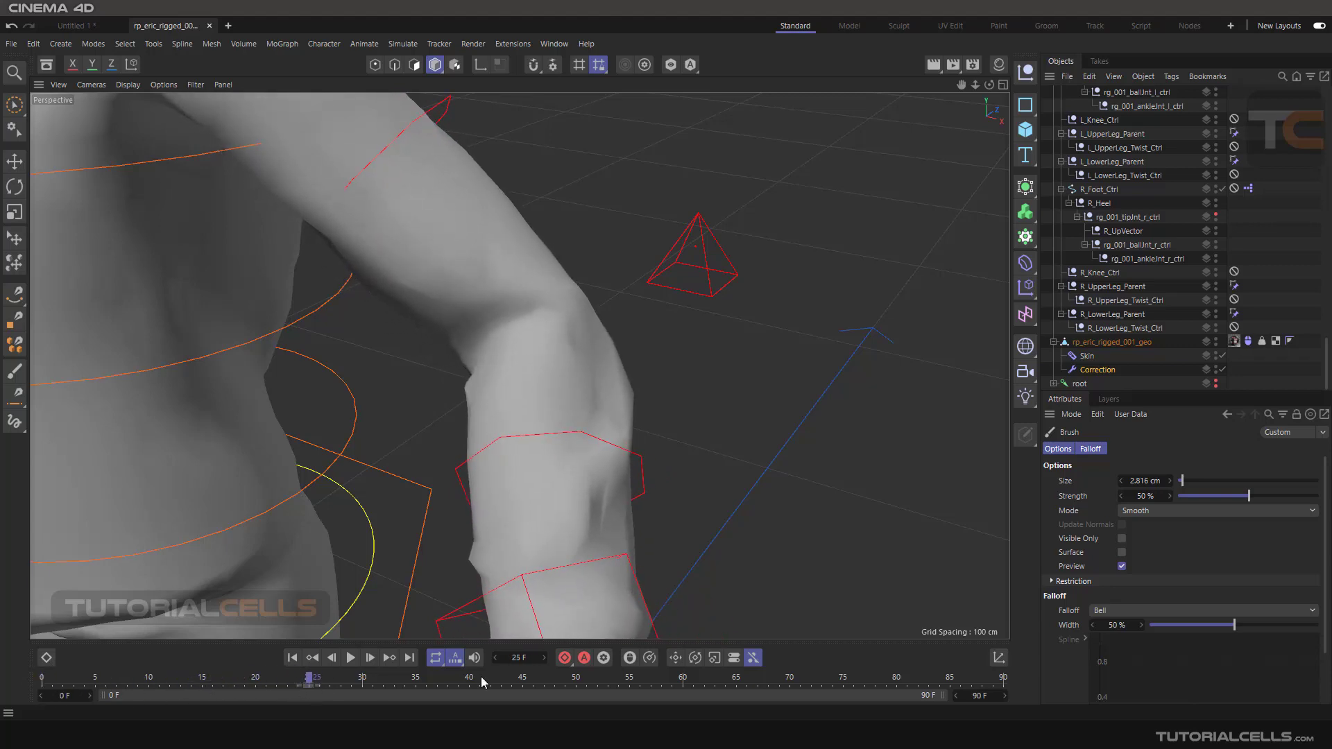
Compare the bent left arm with the Correction deformer's Strength at 0% and at 100%
left_click(1085, 371)
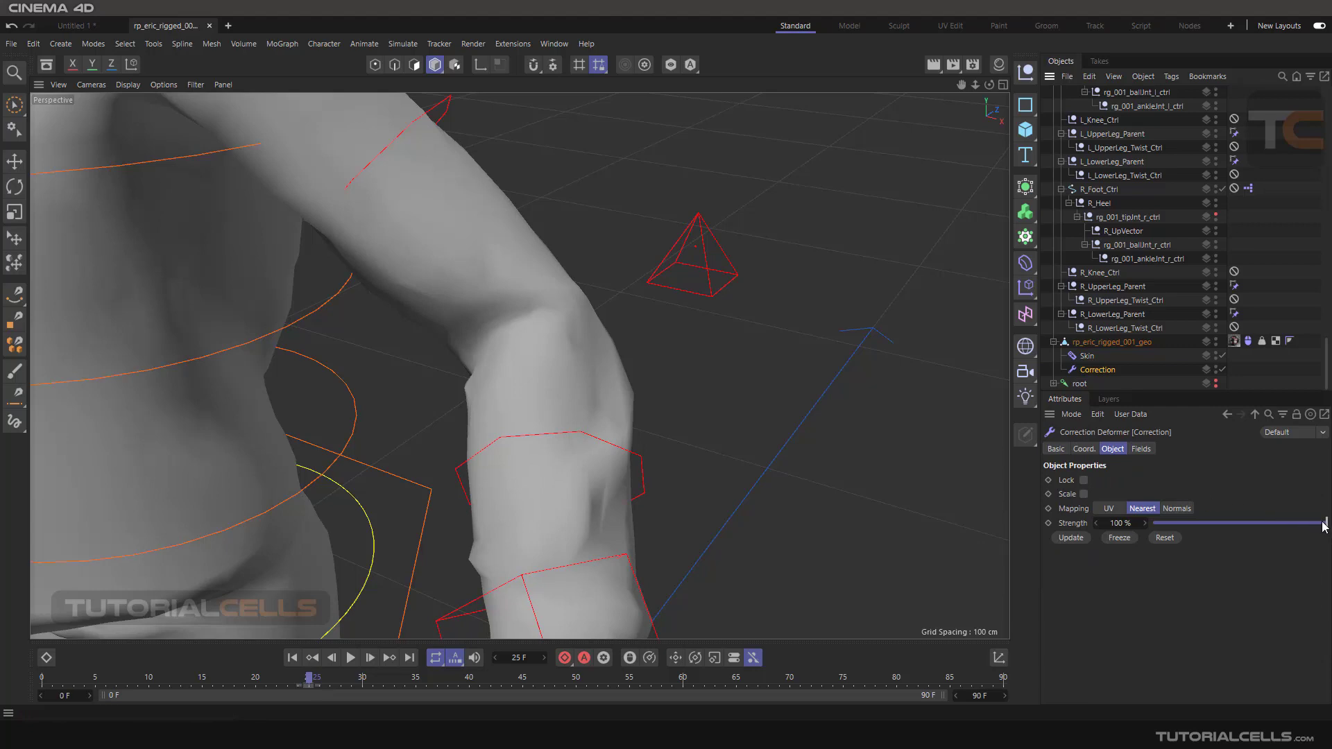
left_click_drag(1327, 526, 1108, 533)
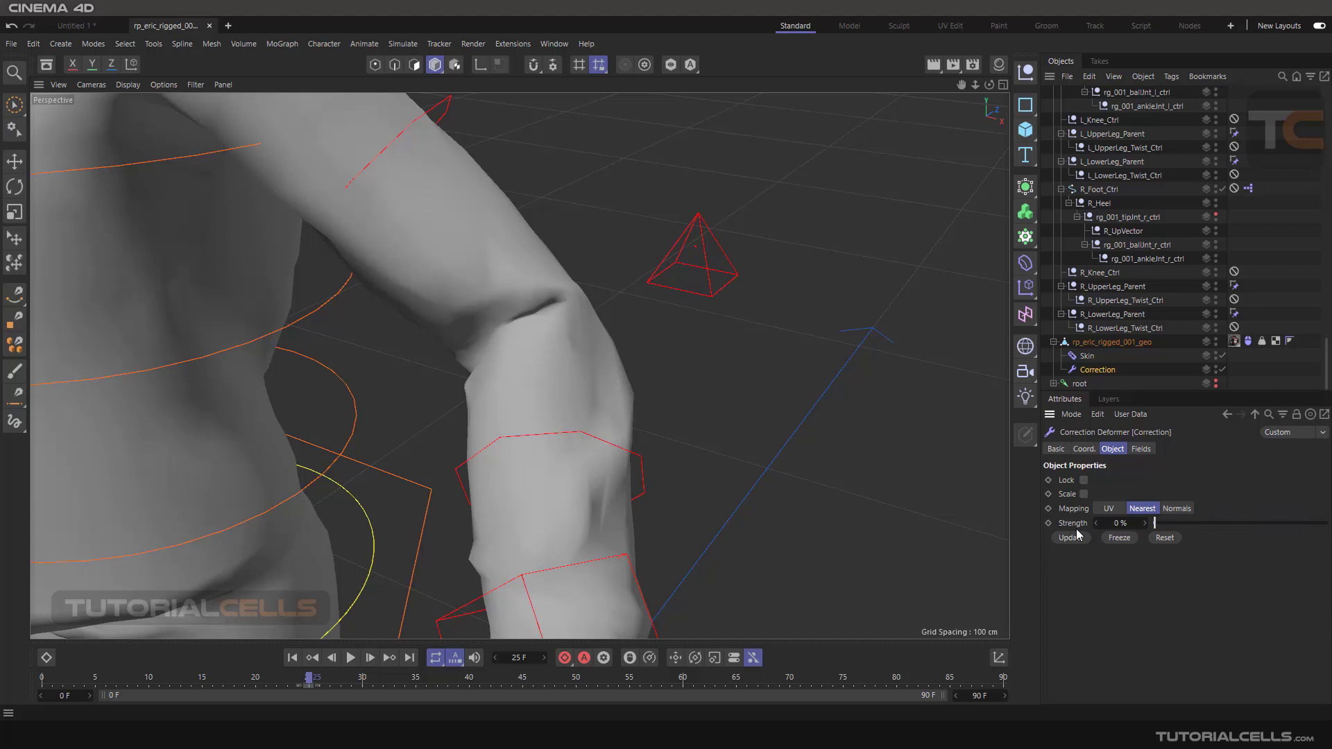
left_click_drag(1244, 525, 1320, 526)
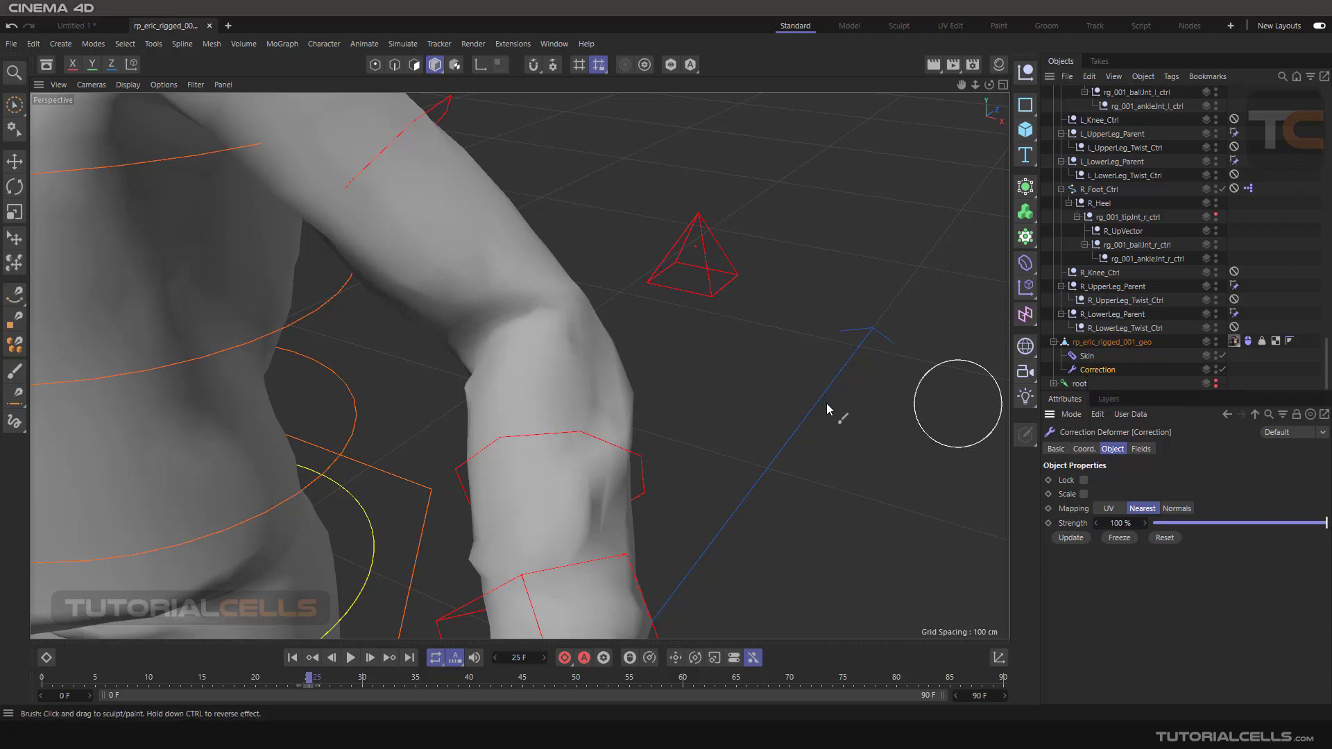
scroll(476, 330, "down", 6)
left_click_drag(368, 285, 520, 362, "alt")
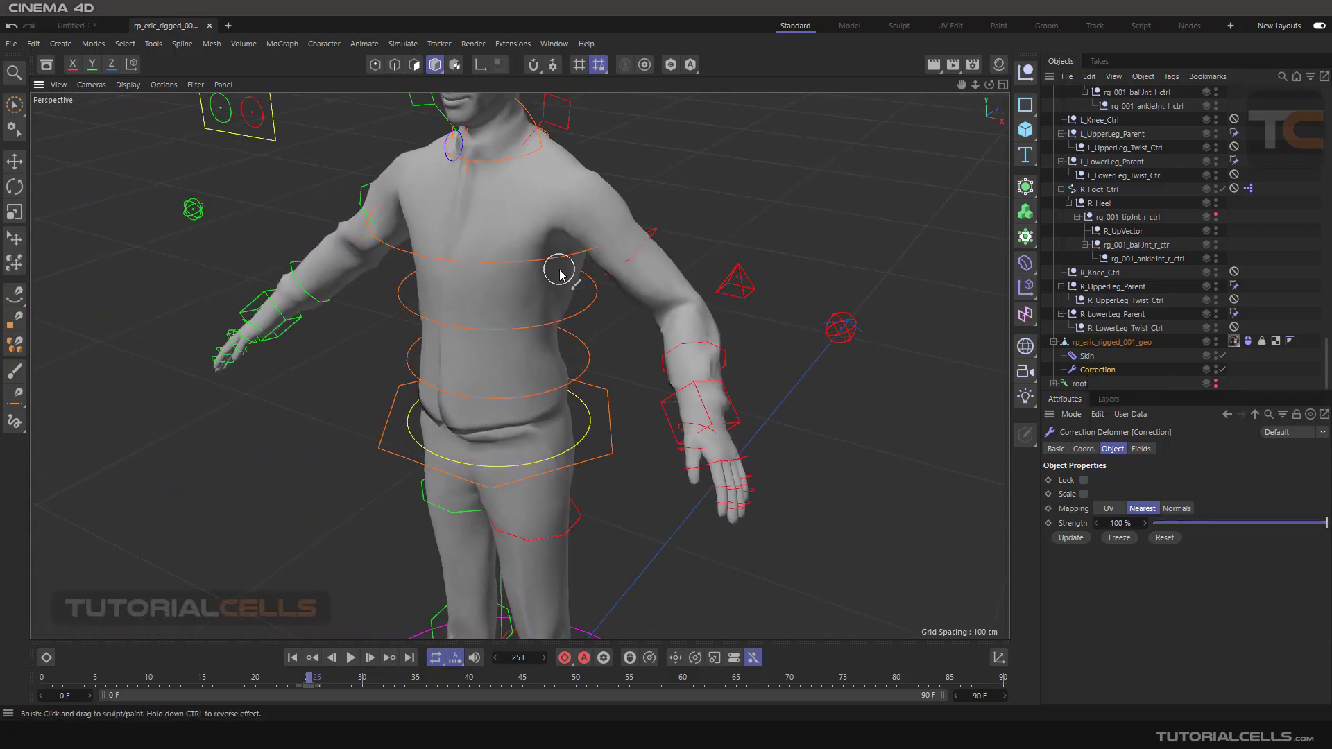
scroll(550, 277, "up", 3)
left_click(1319, 524)
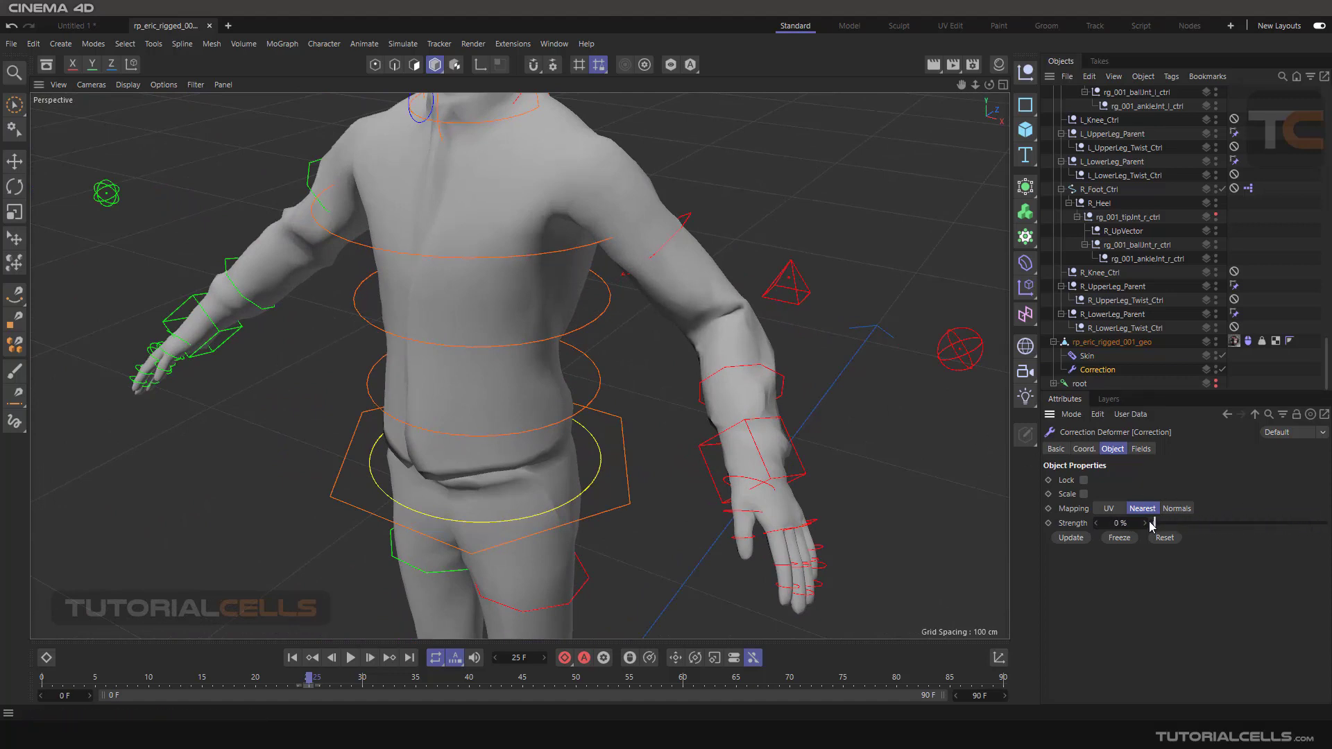
left_click_drag(1233, 523, 1154, 526)
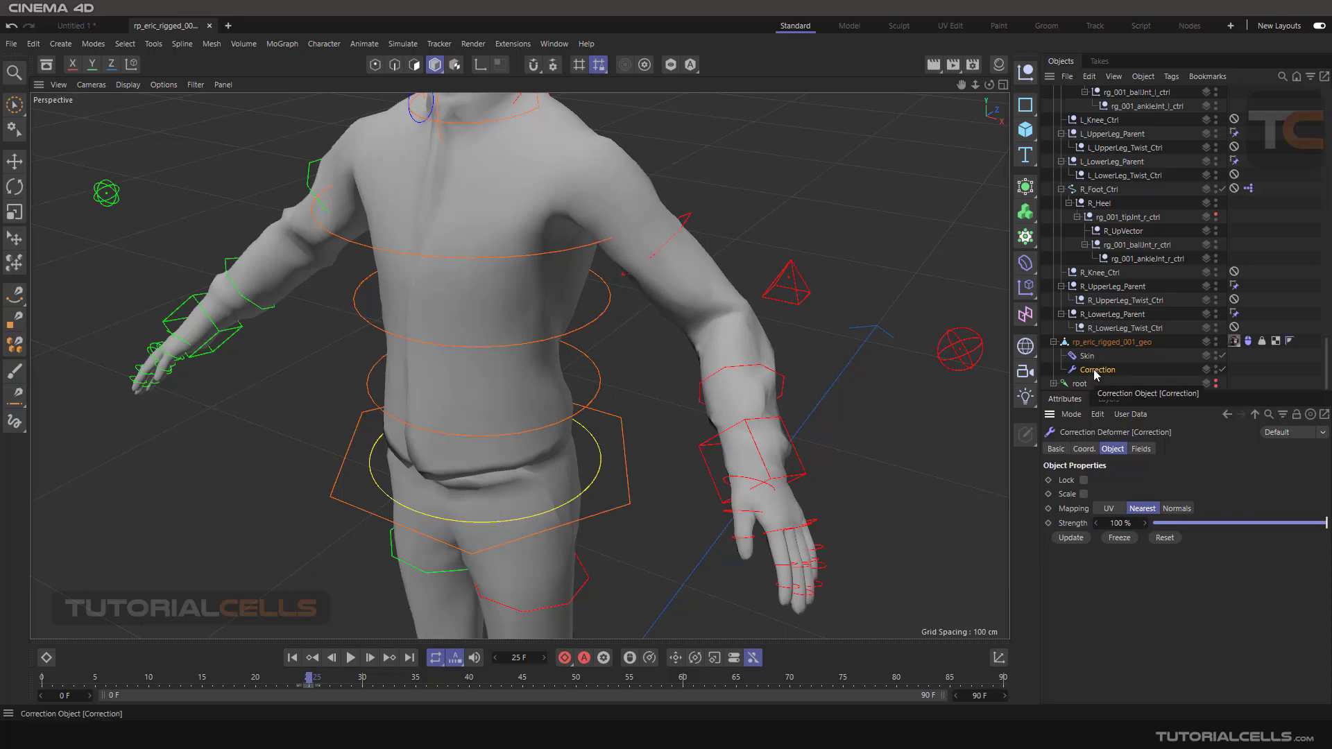
scroll(692, 298, "up", 6)
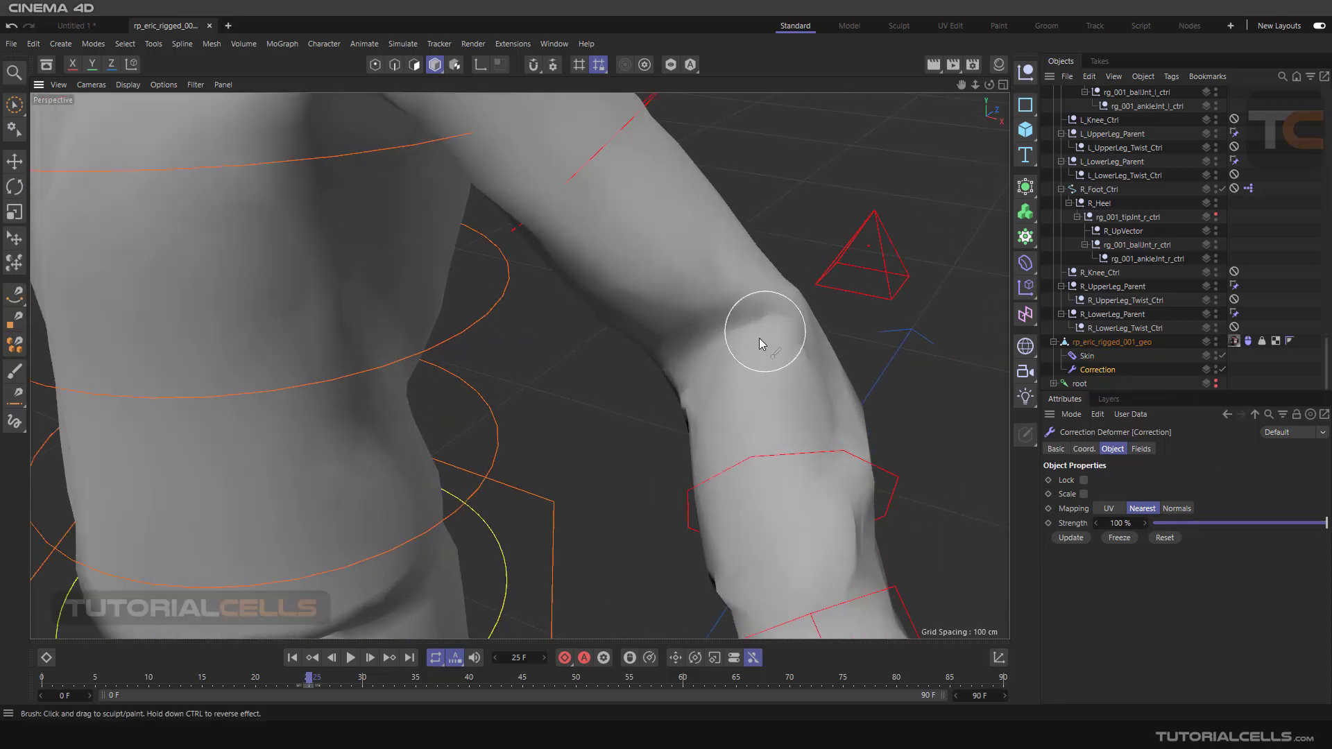
scroll(759, 339, "down", 6)
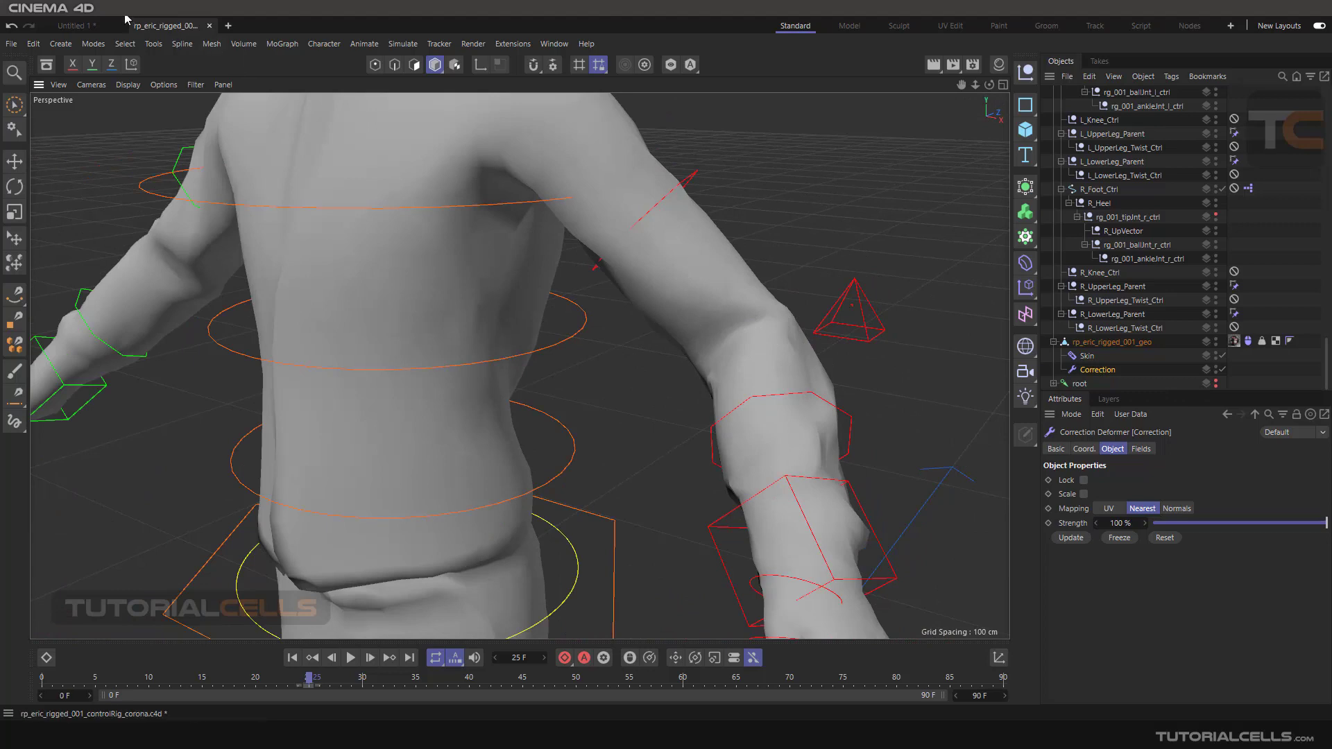
Switch to the Untitled 1 document and deselect the plane's peak points
left_click(90, 25)
left_click_drag(733, 329, 727, 334, "alt")
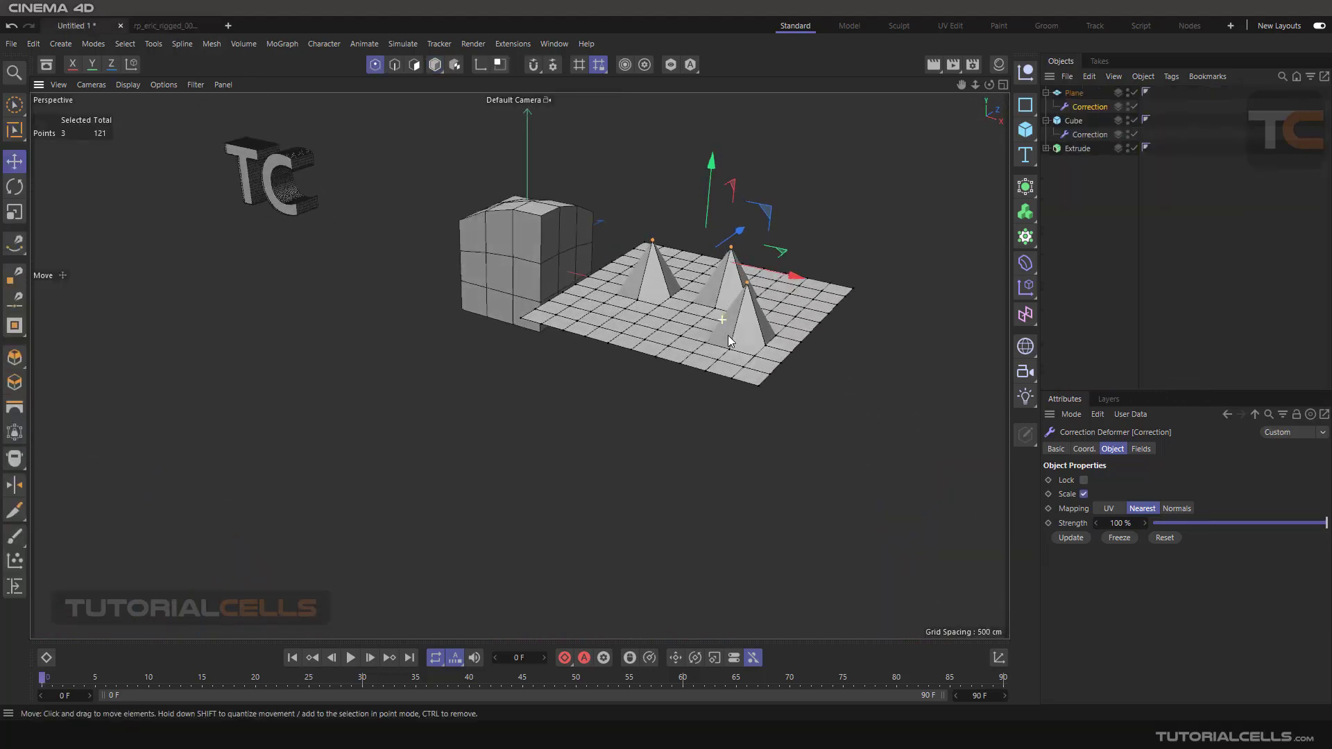
left_click(845, 248)
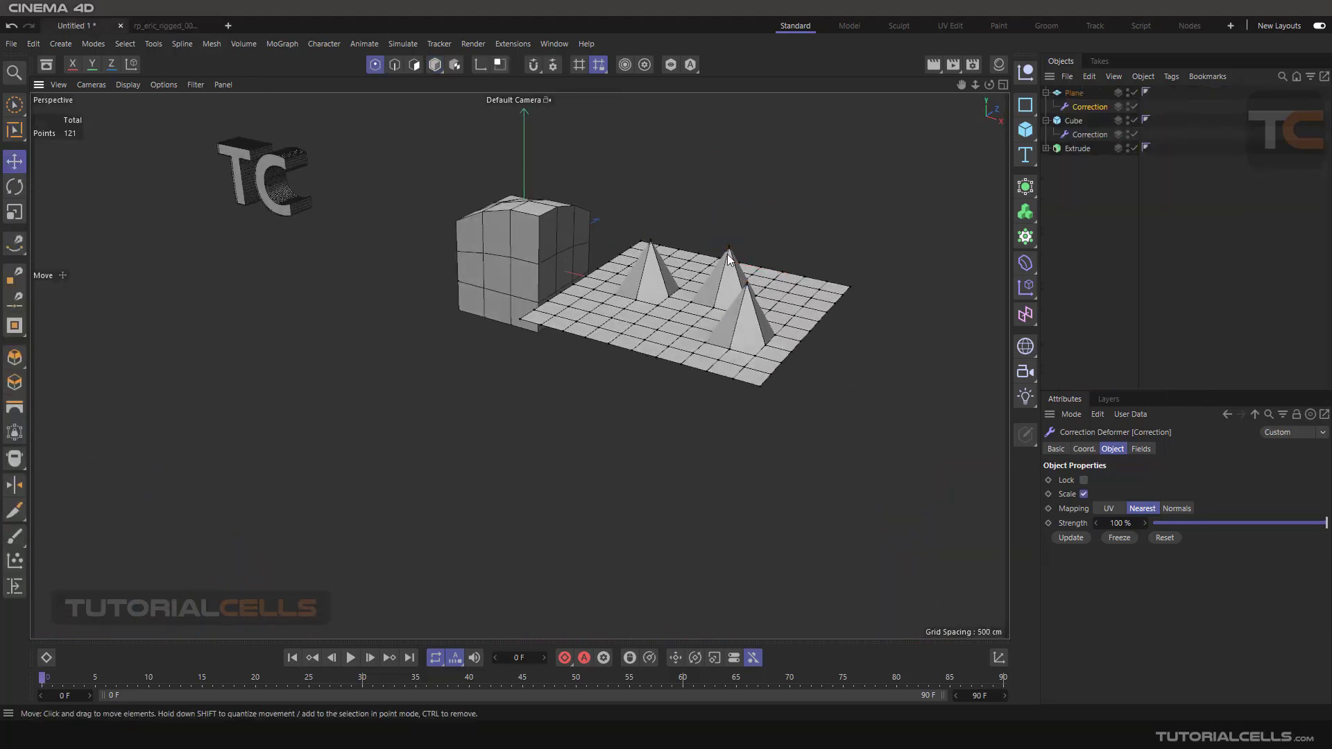
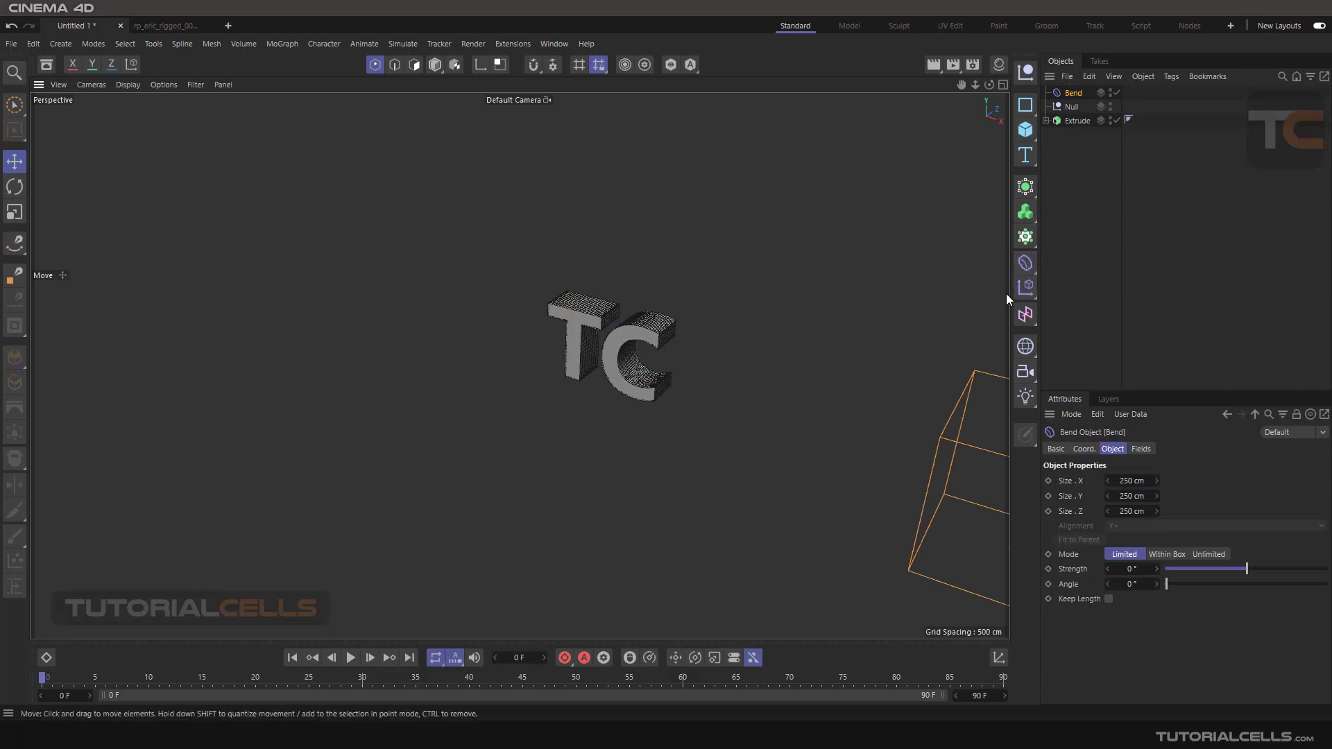
Undo adding the Bend deformer and add a Correction deformer under the TC text's Extrude object
key("ctrl+z")
left_click(1026, 265)
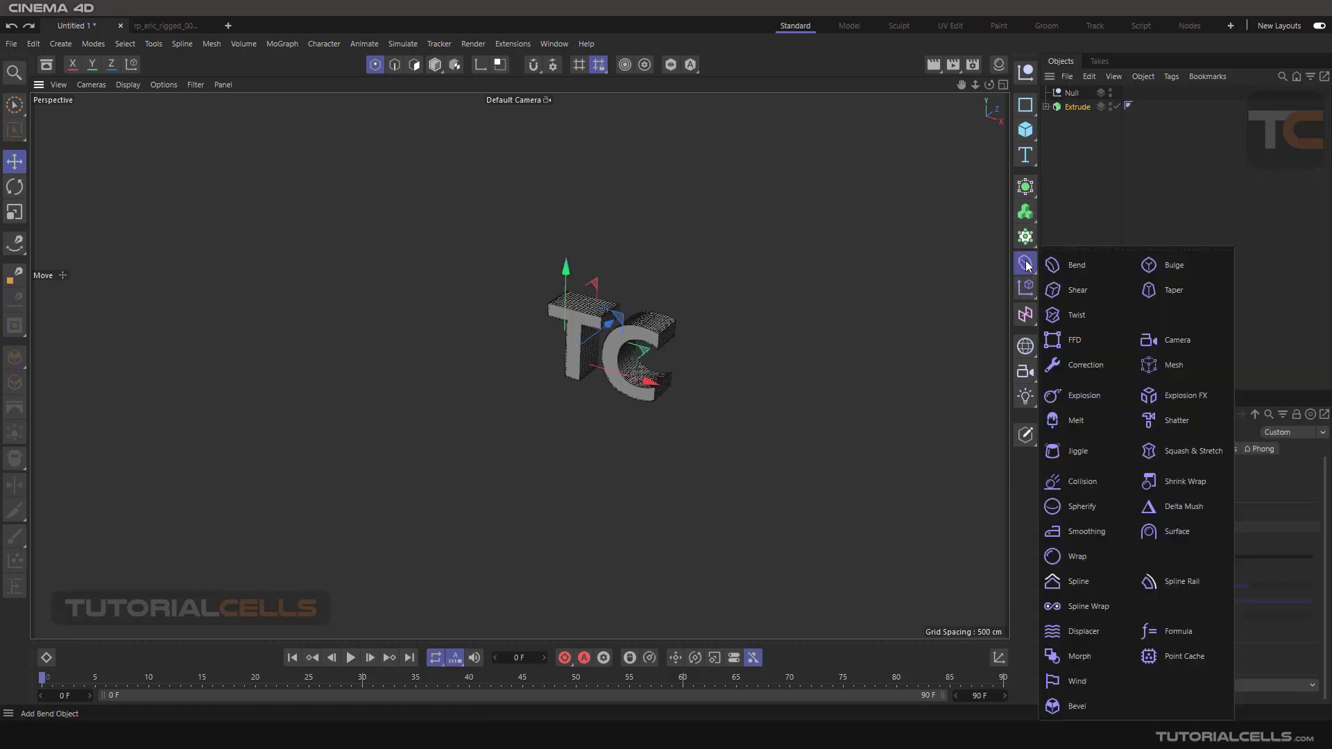
left_click(1083, 364)
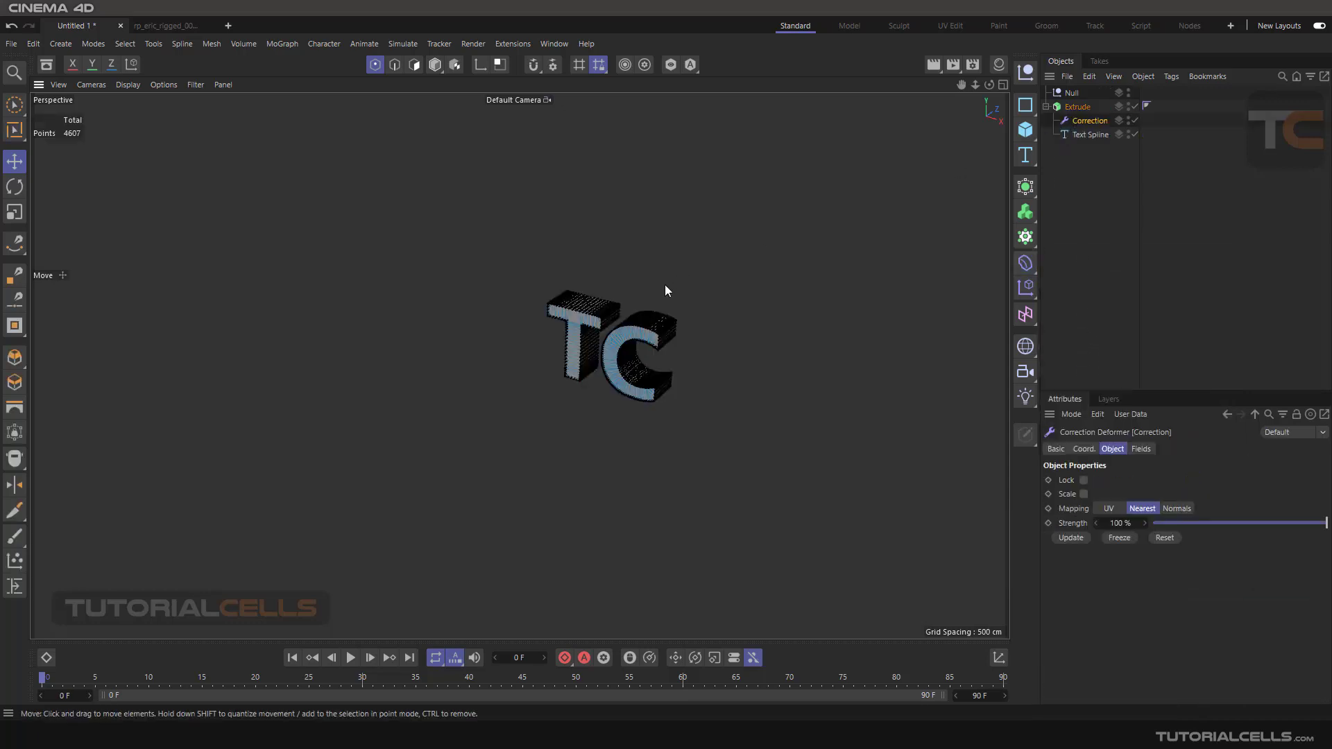
Switch to polygon mode and try selecting a polygon on the extruded letter C through the Correction deformer
scroll(621, 331, "up", 2)
scroll(622, 332, "up", 8)
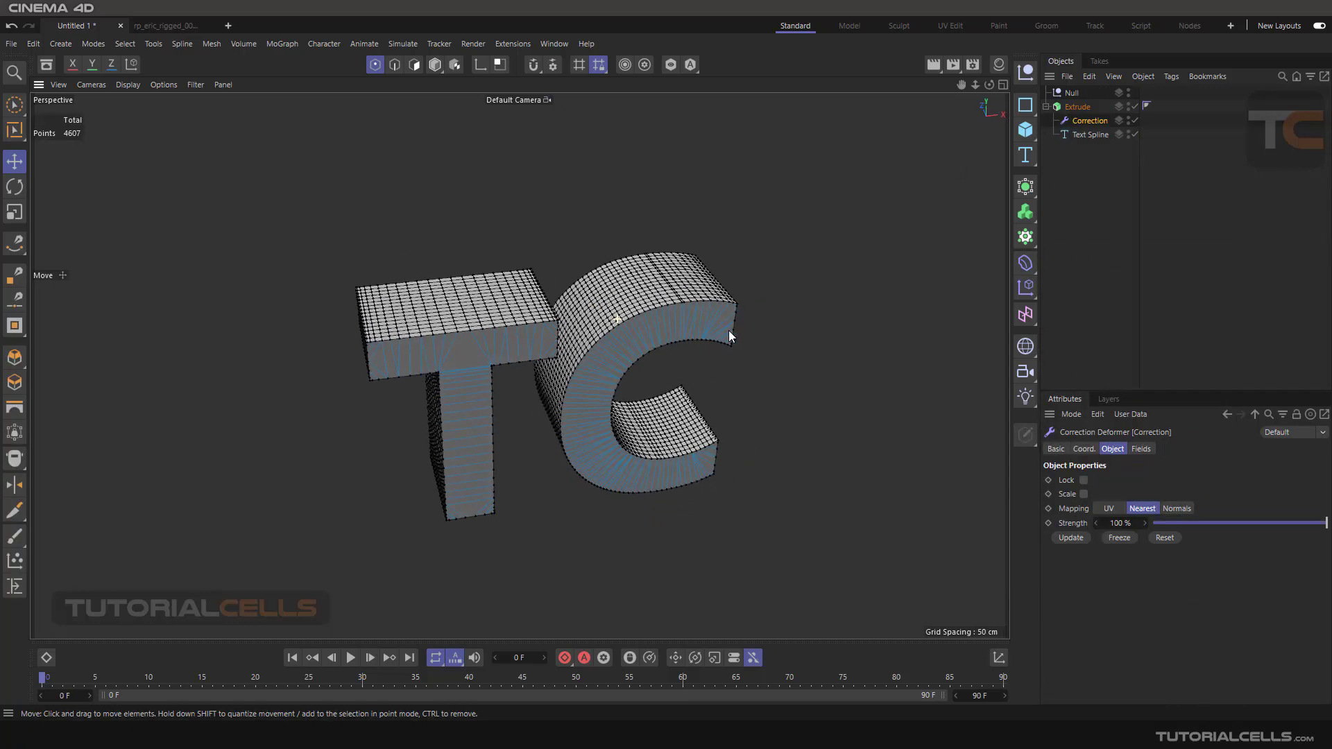
left_click(414, 64)
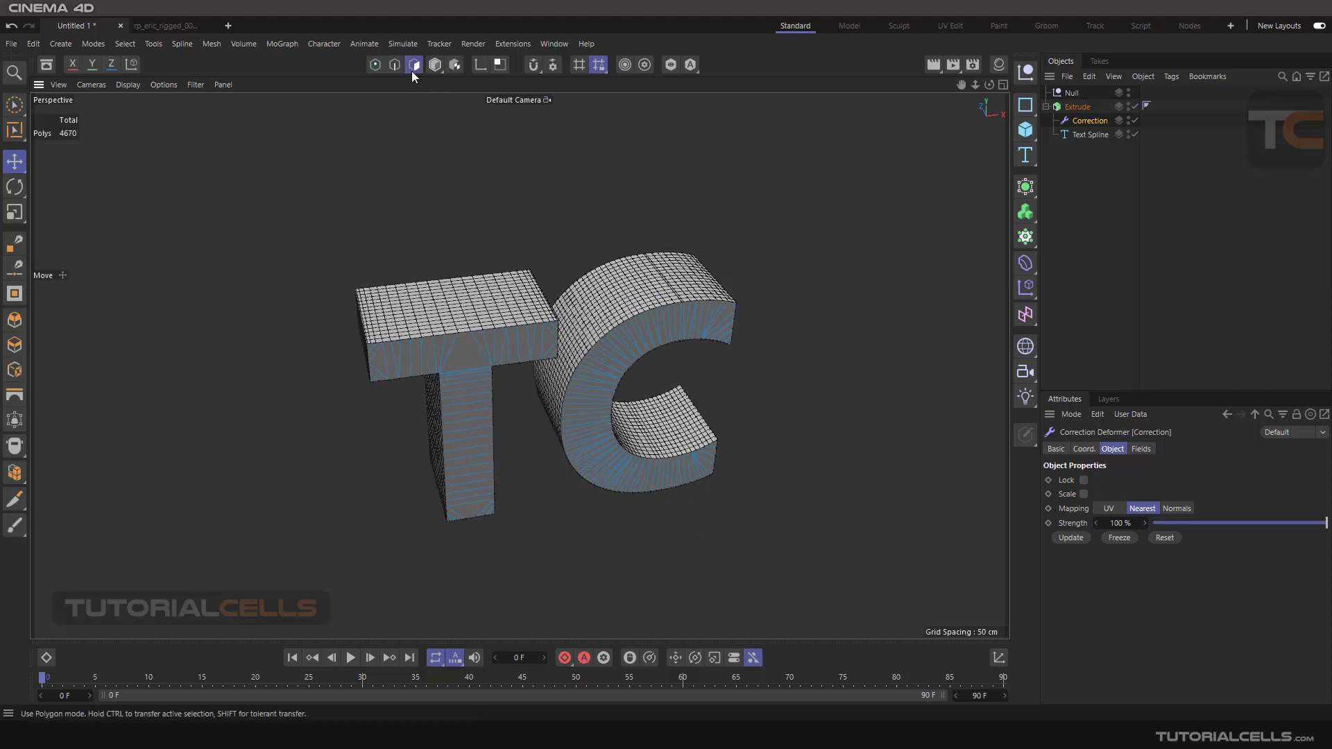
left_click(635, 277)
left_click(731, 218)
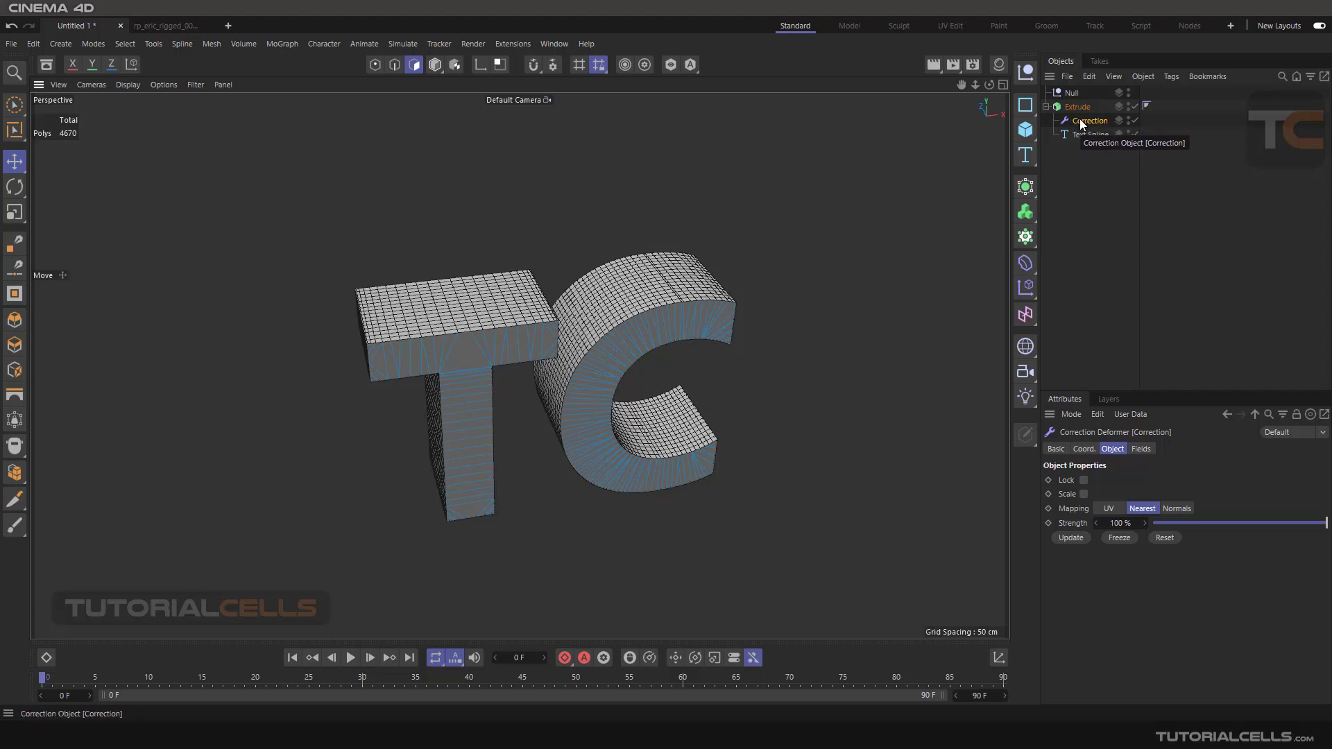
Take the Correction deformer out of the Extrude object and group both as siblings under the Null
left_click_drag(1081, 122, 1056, 181)
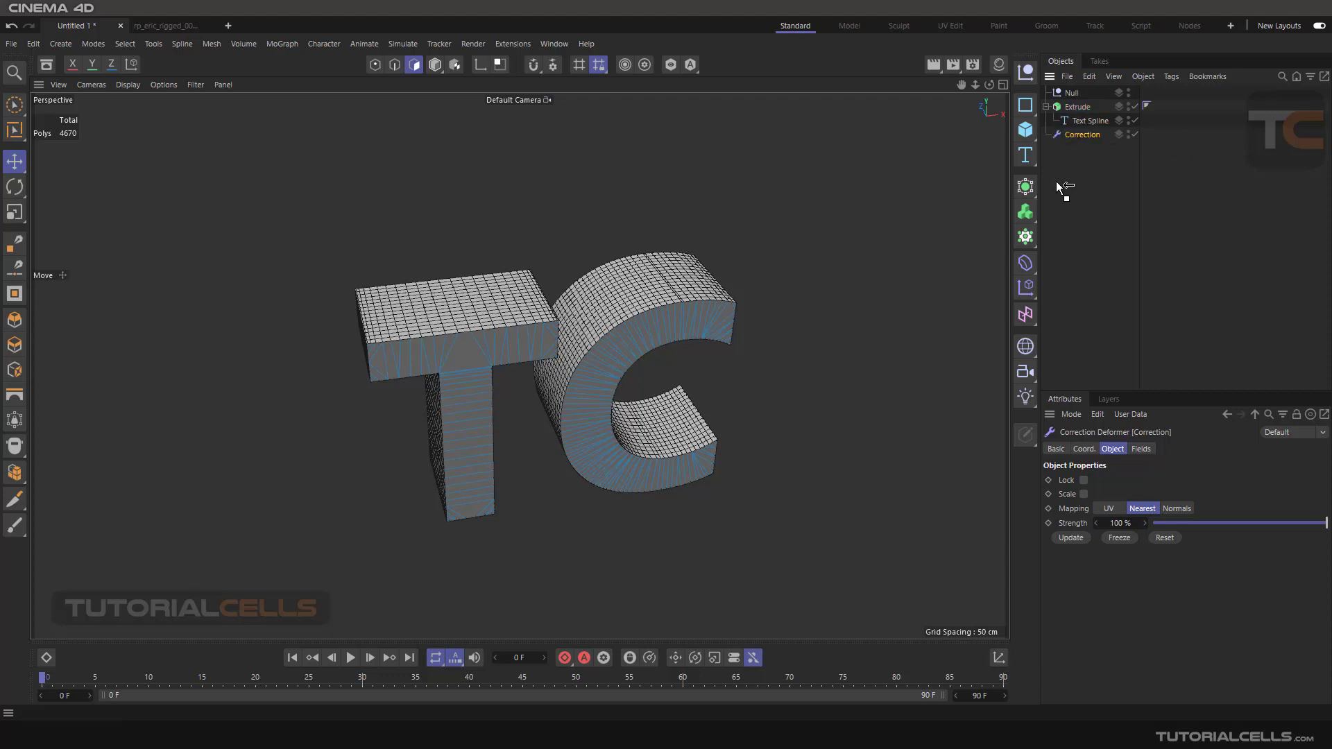
left_click(1046, 106)
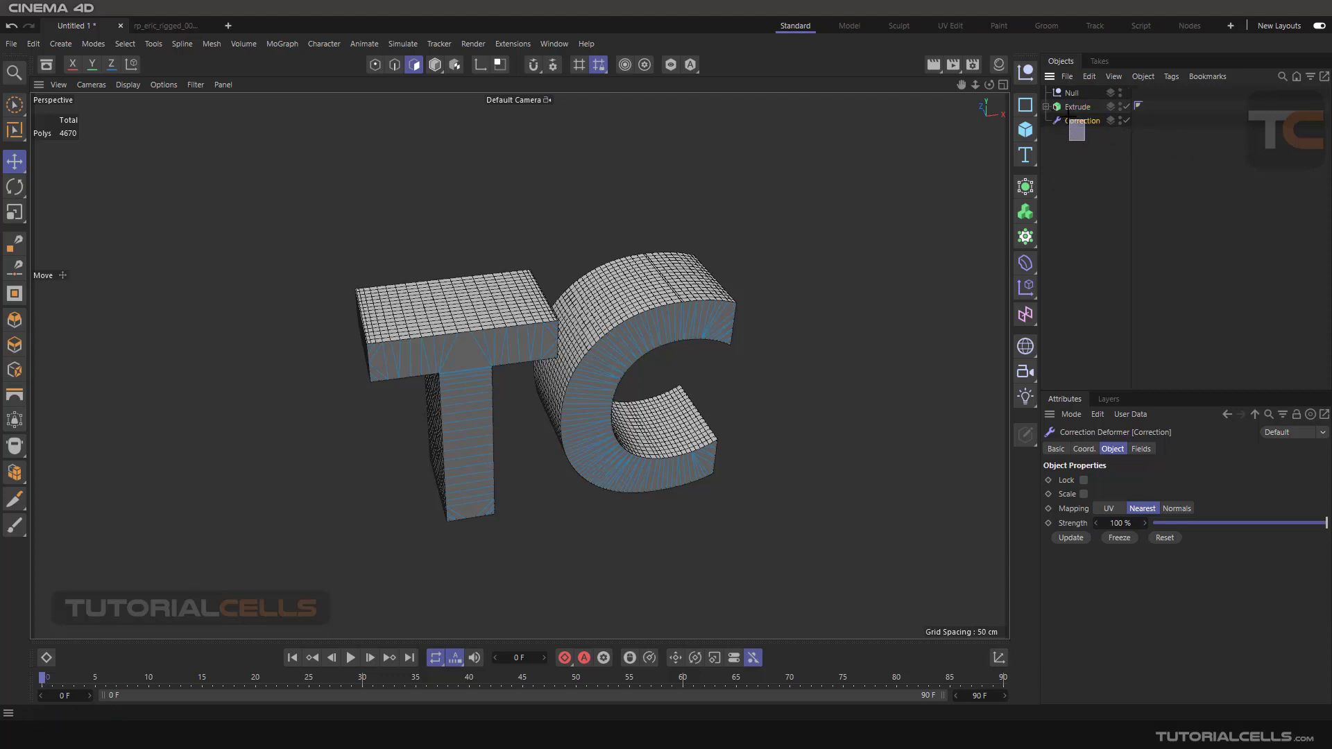
left_click(1075, 107, "ctrl")
left_click_drag(1071, 106, 1072, 96)
left_click(1073, 94)
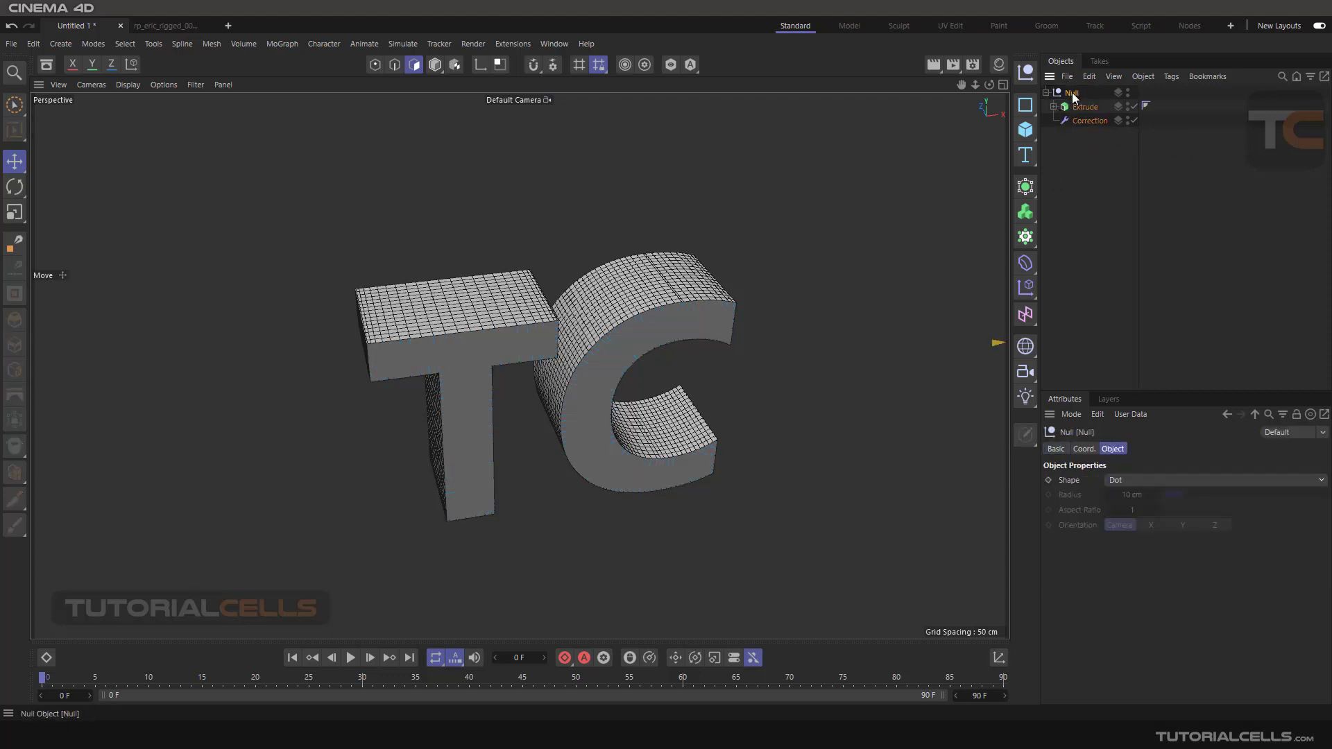
Check the Extrude's cap settings, then select a polygon on top of the letter T through the Correction deformer and clear the selection
left_click(1088, 123)
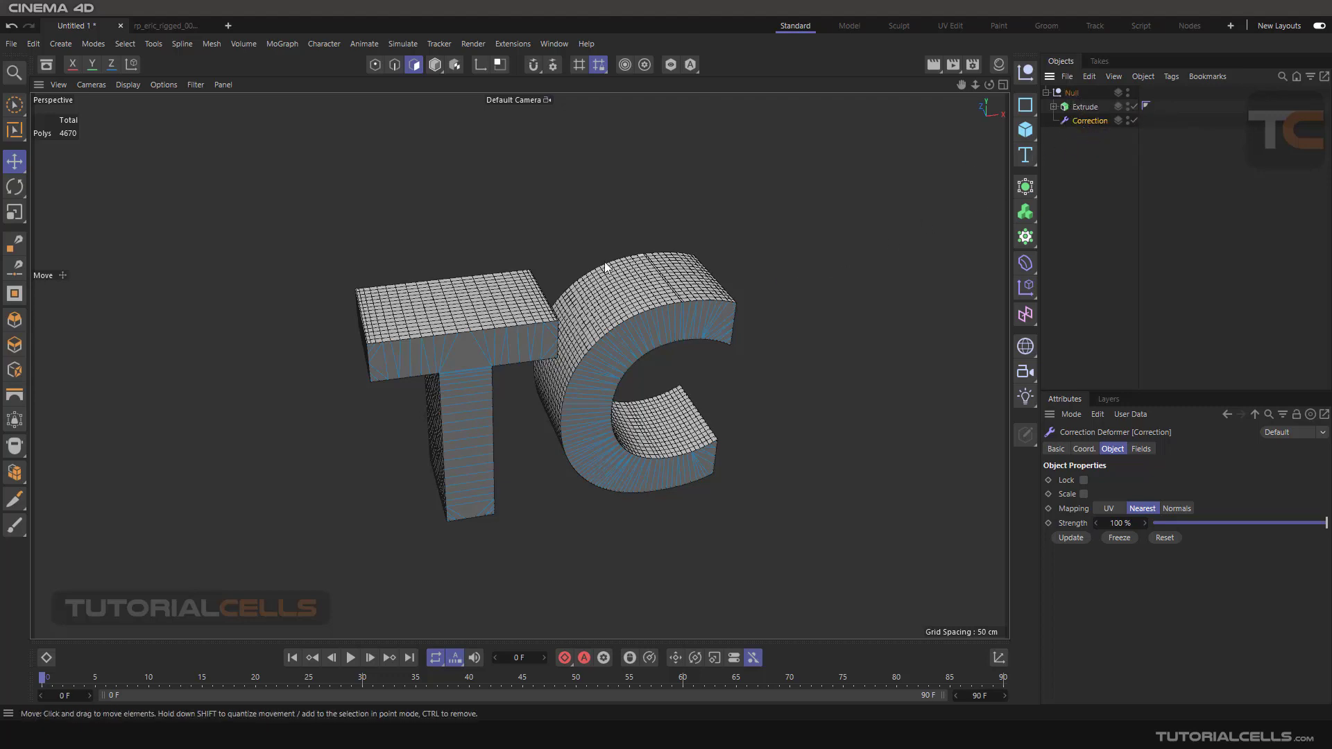
left_click(1069, 109)
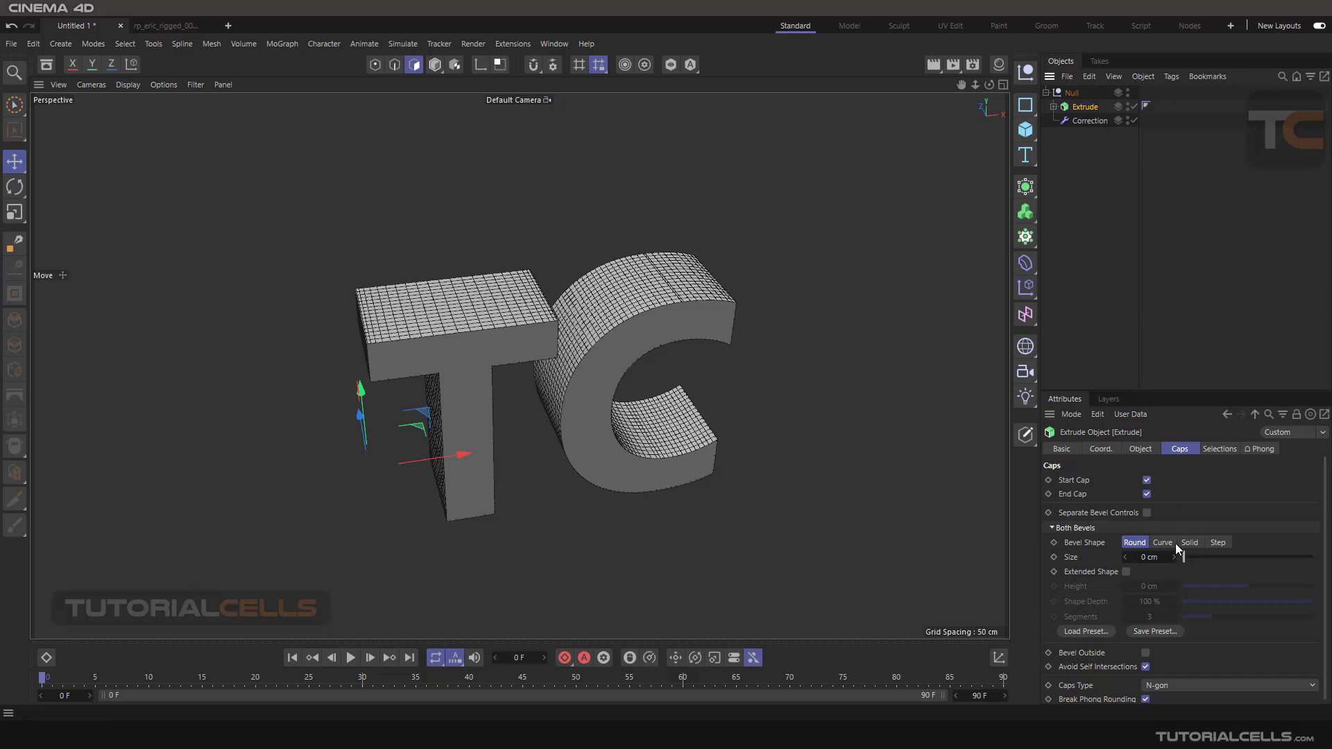
left_click(1089, 125)
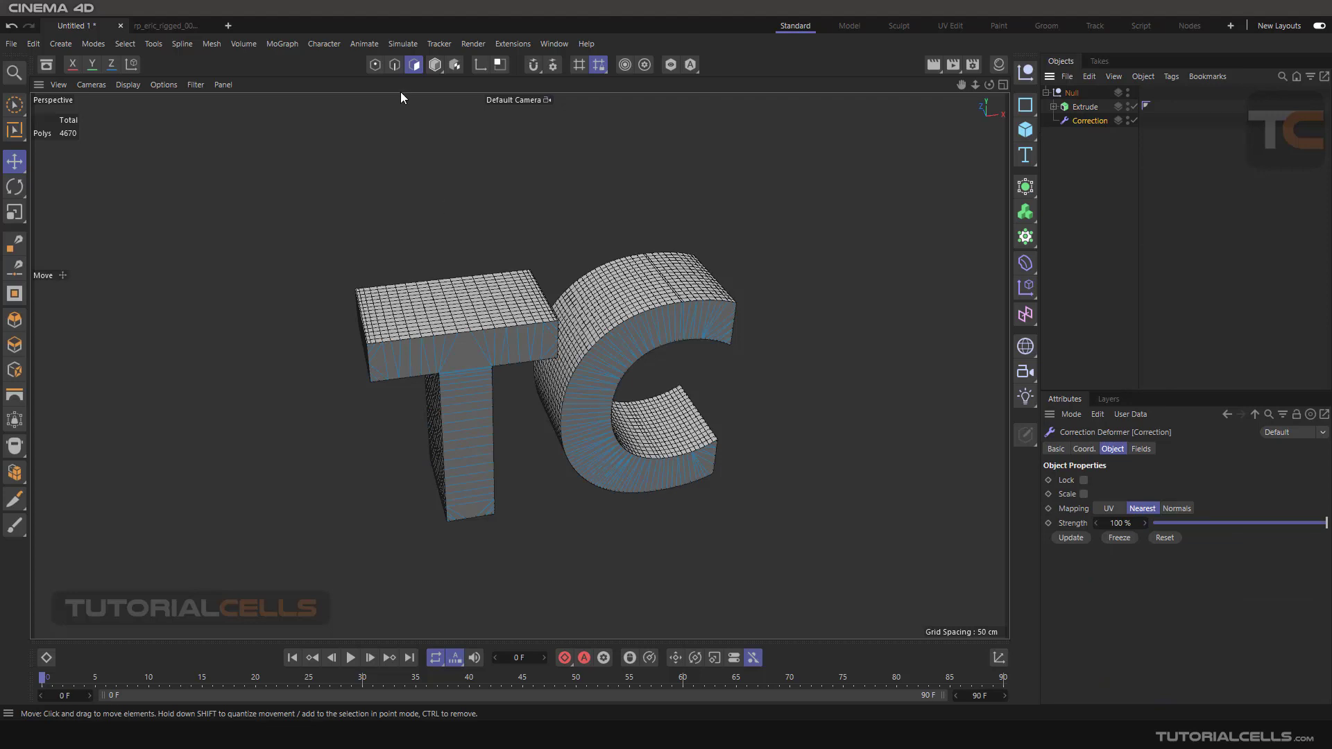
left_click(438, 299)
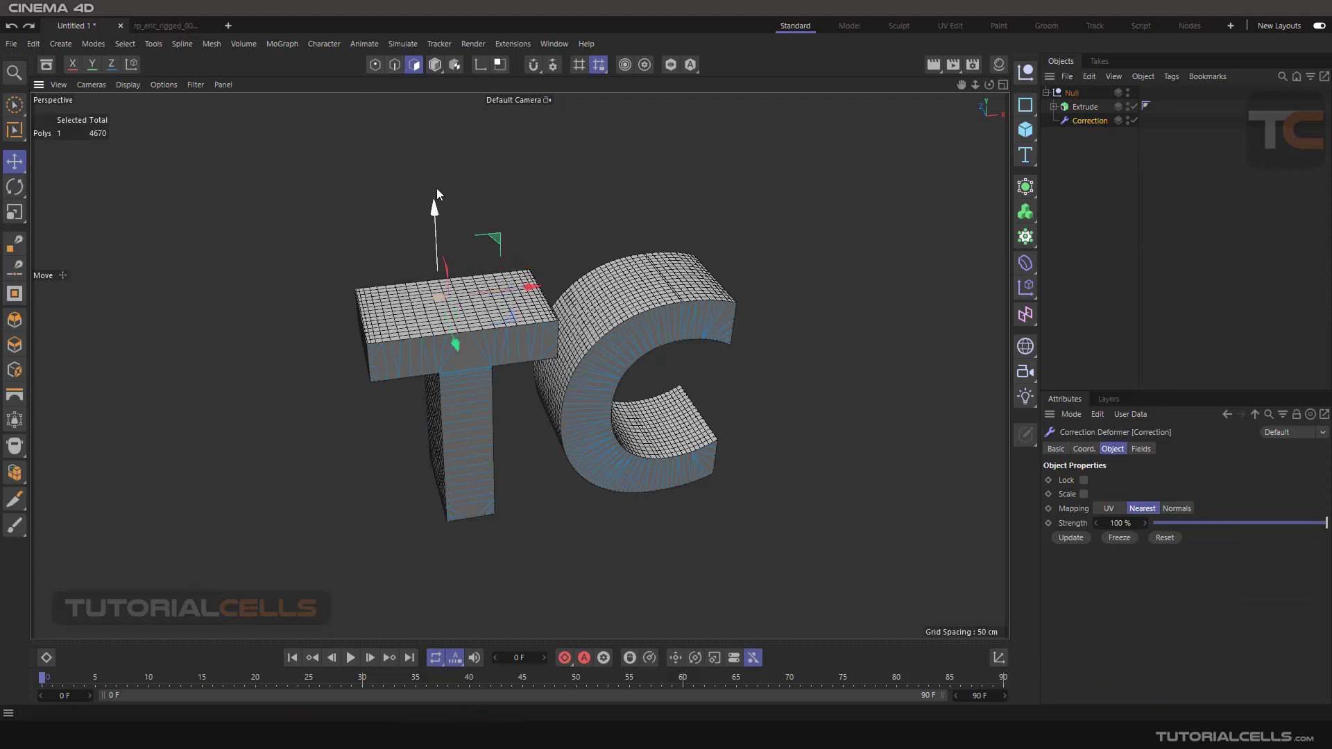
left_click(565, 240)
left_click_drag(617, 286, 714, 253, "alt")
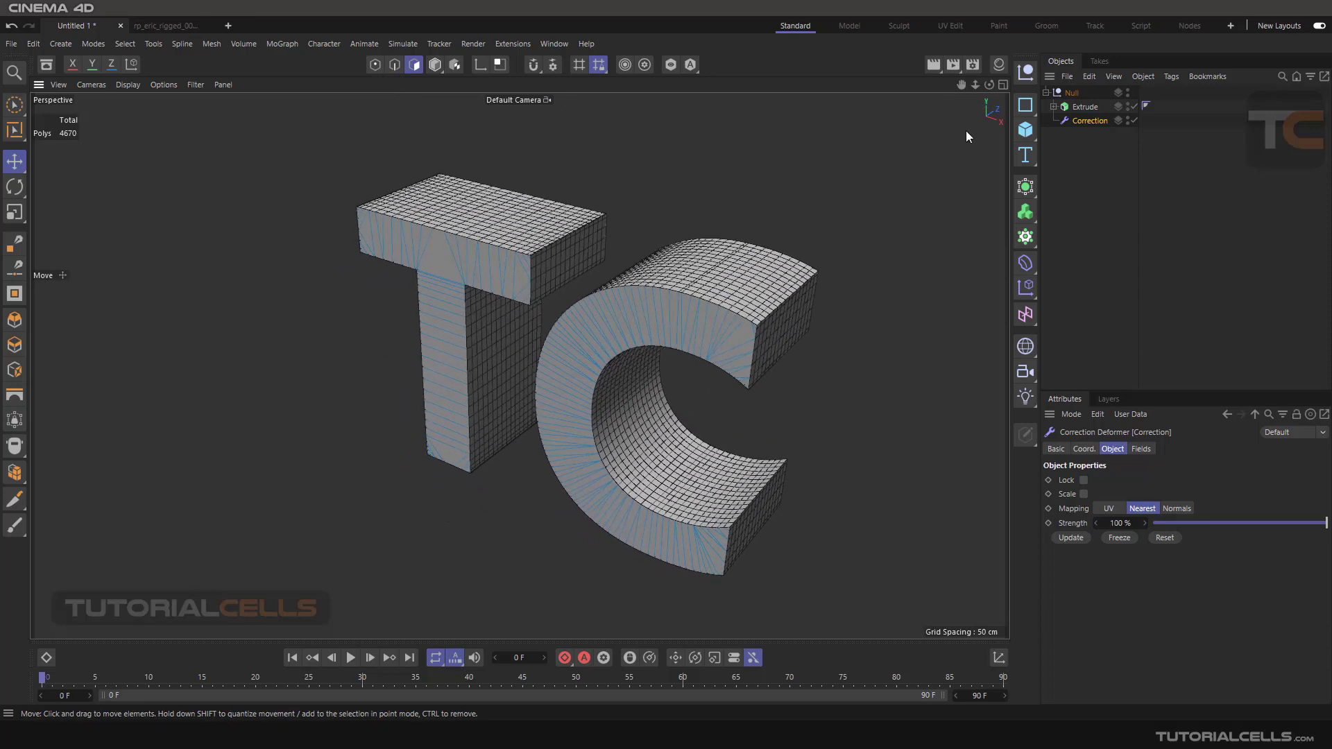